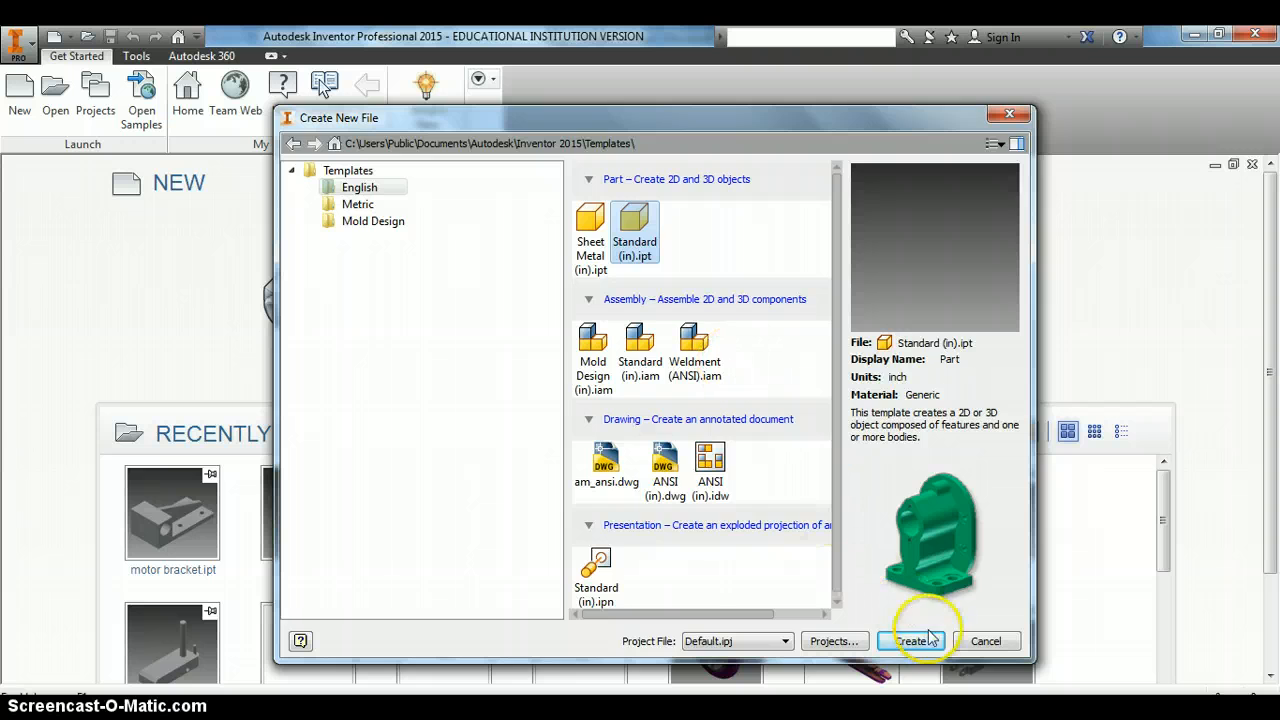
- Create a new part from the English Standard (in).ipt template
click(910, 641)
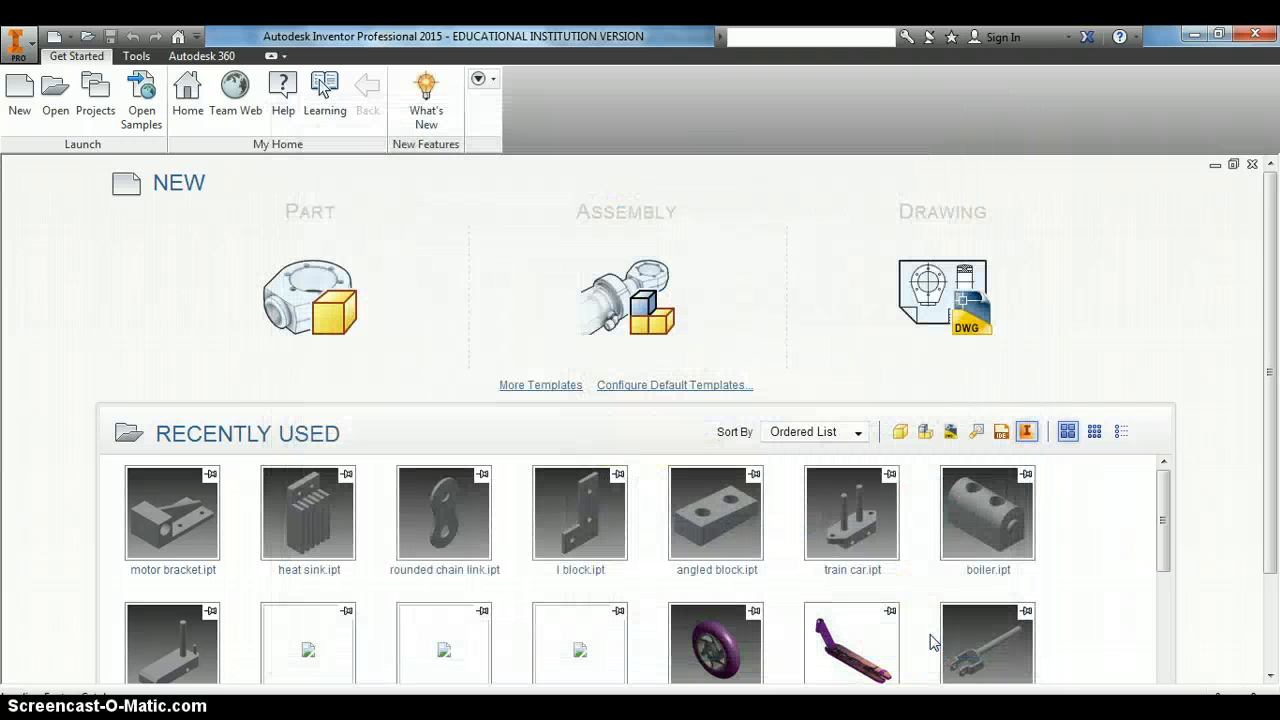
click(807, 472)
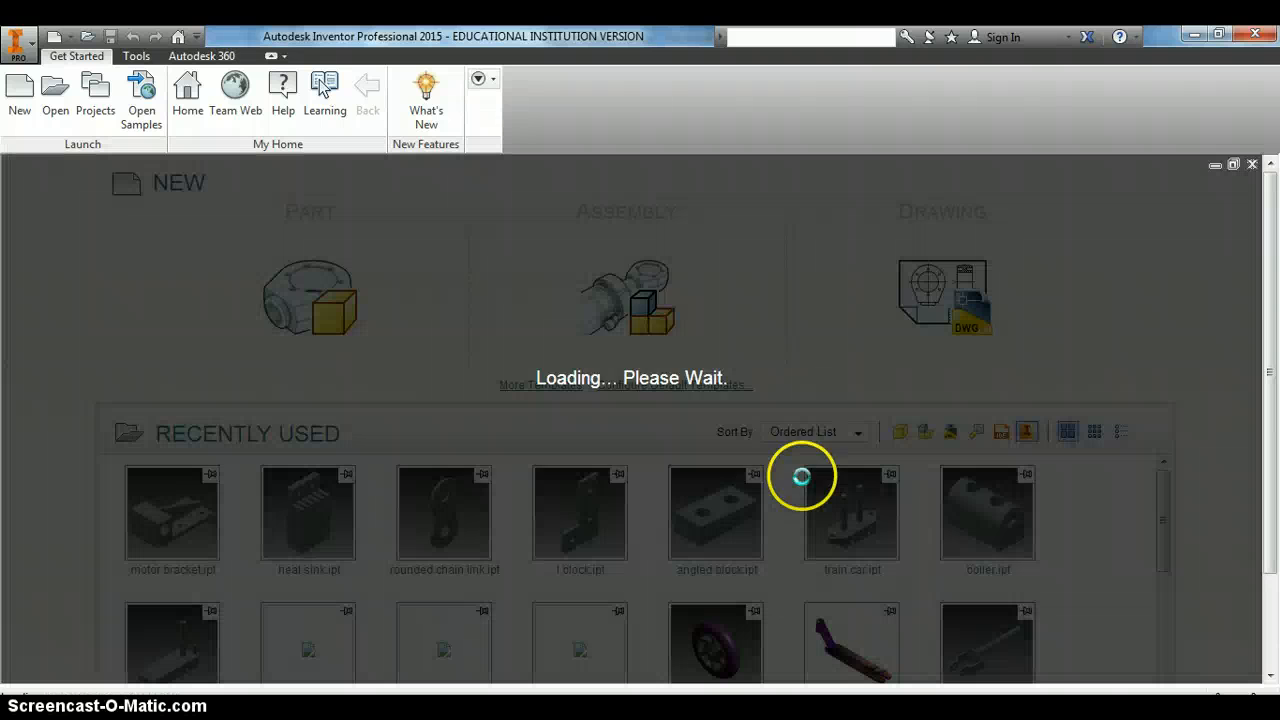
click(723, 472)
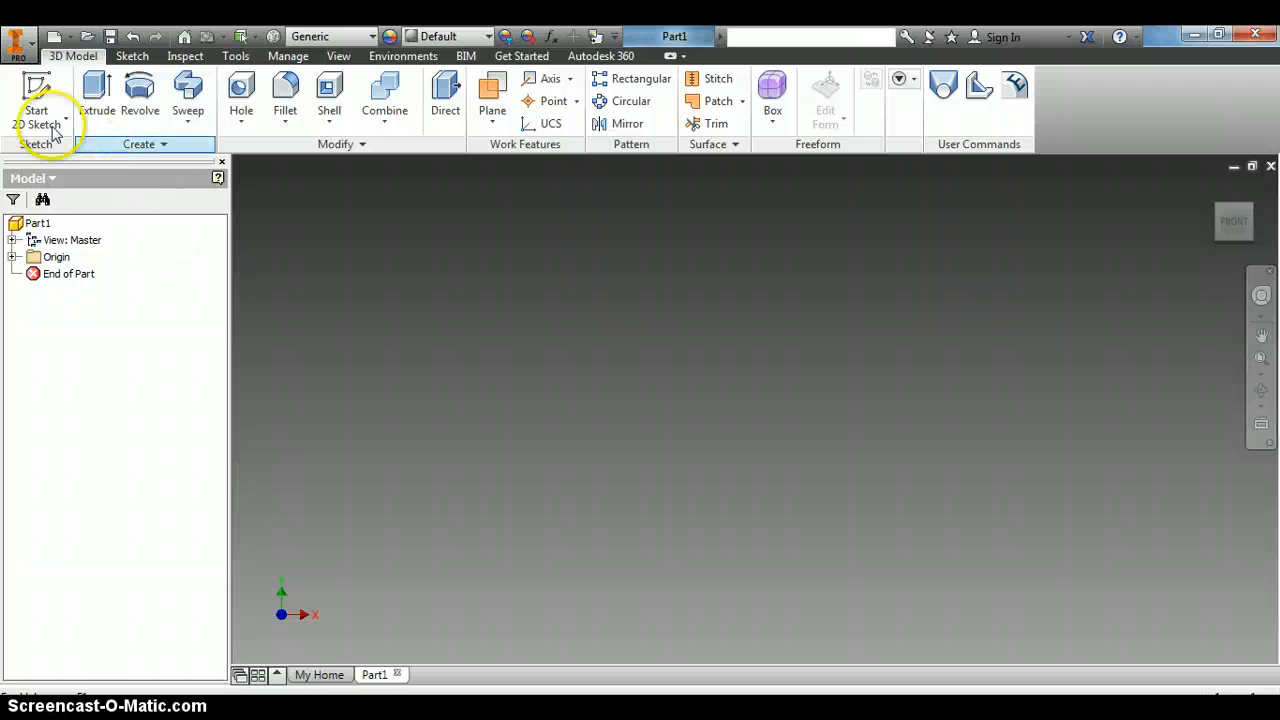
- Start a 2D sketch on the YZ plane of the new part
click(31, 91)
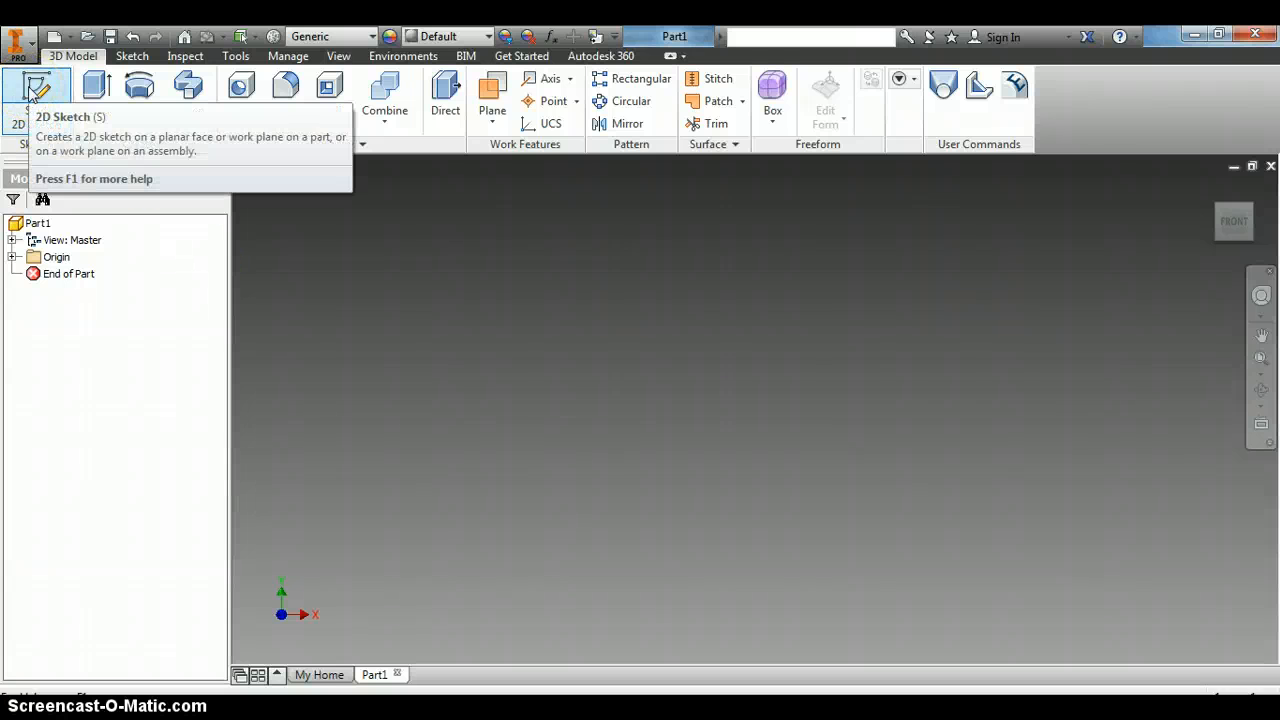
click(31, 91)
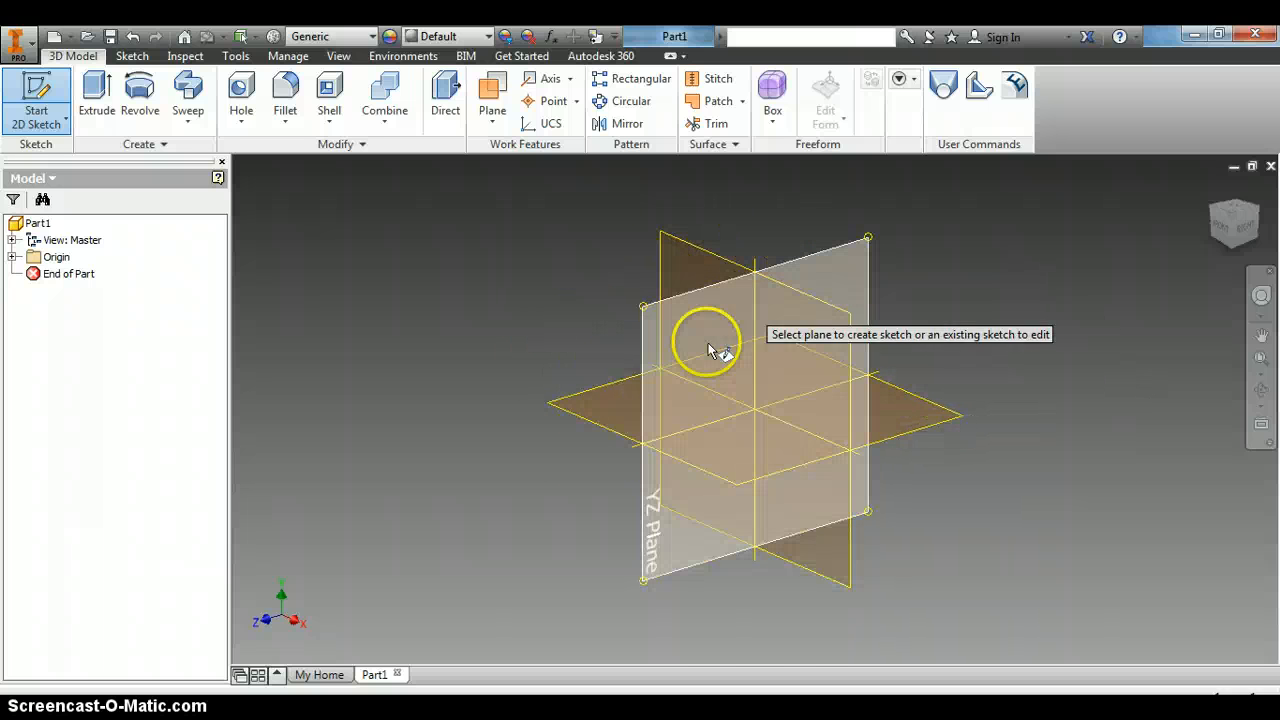
click(657, 330)
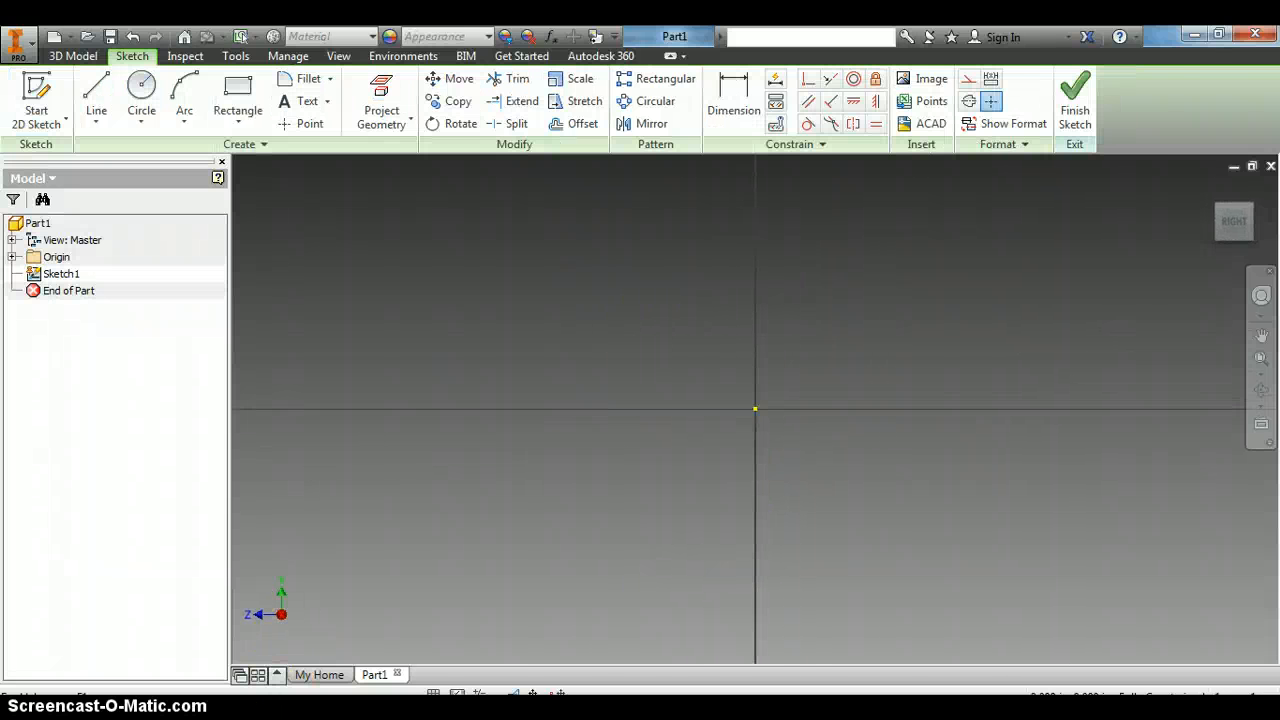
- Check the dimensioned drawing in Word and, back in Inventor, sketch a rectangle about 0.84 by 0.53 in around the origin
key(alt+Tab)
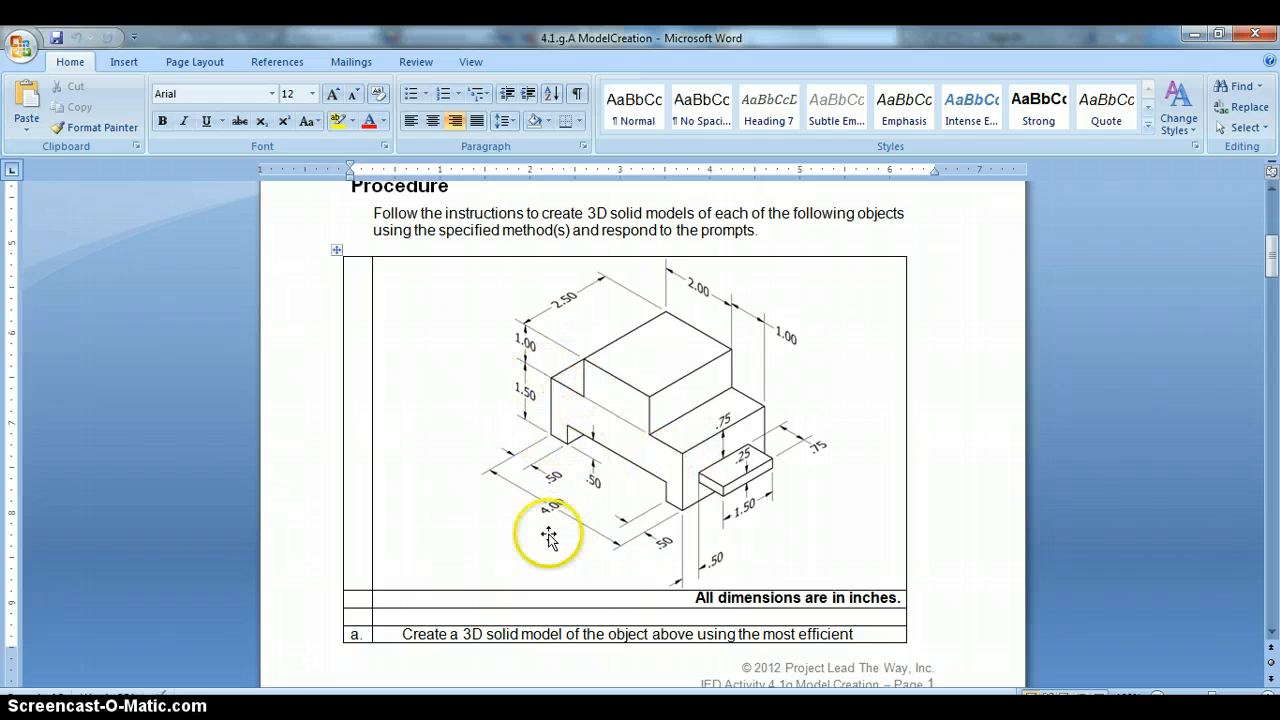
click(370, 620)
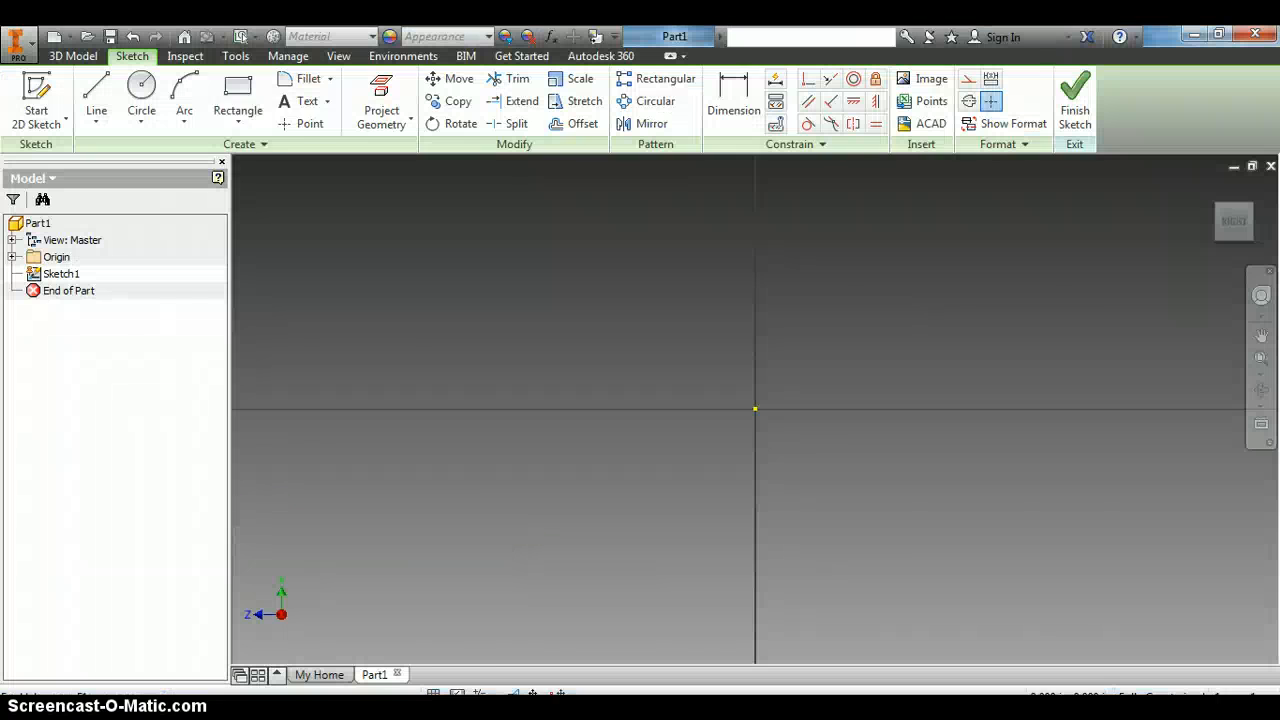
click(250, 95)
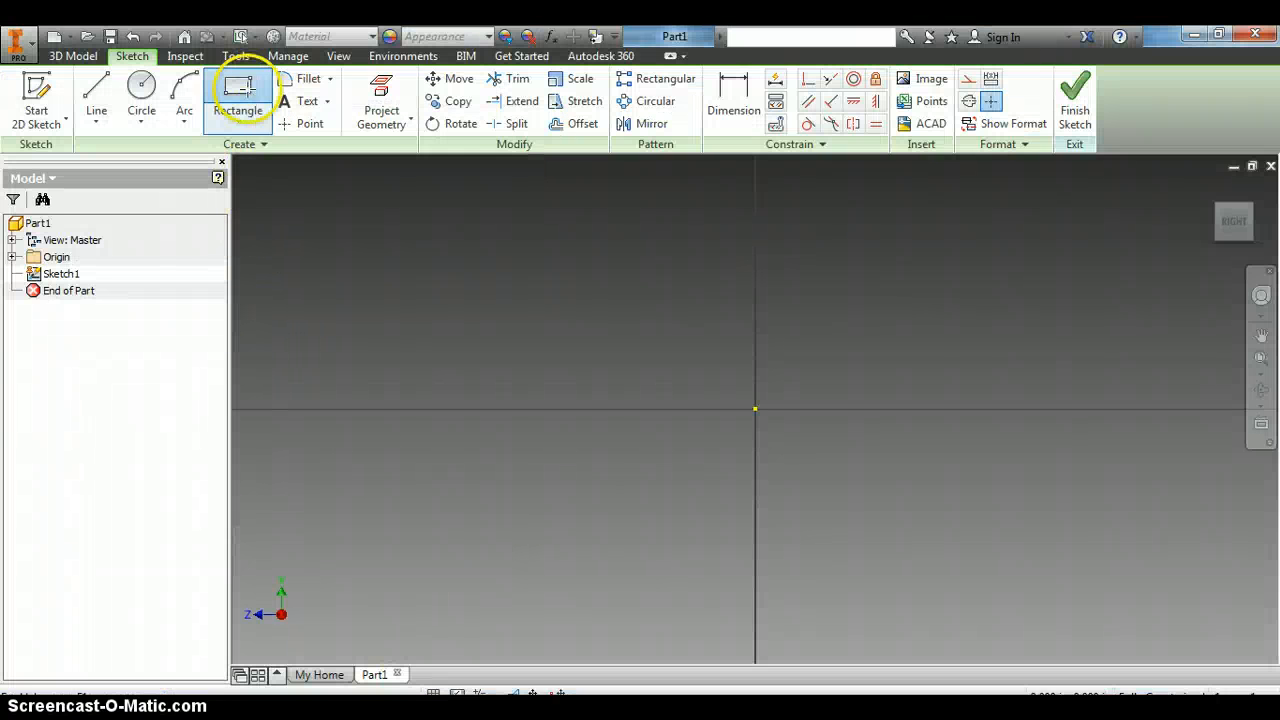
click(626, 314)
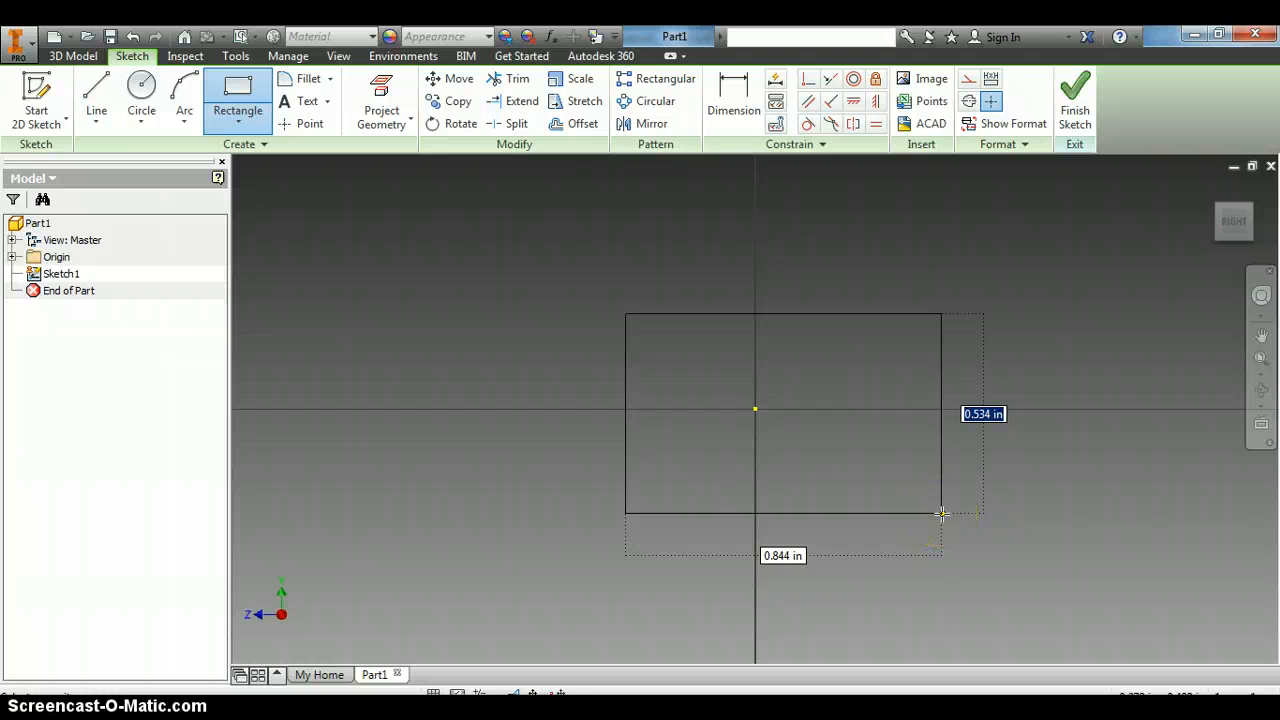
click(941, 514)
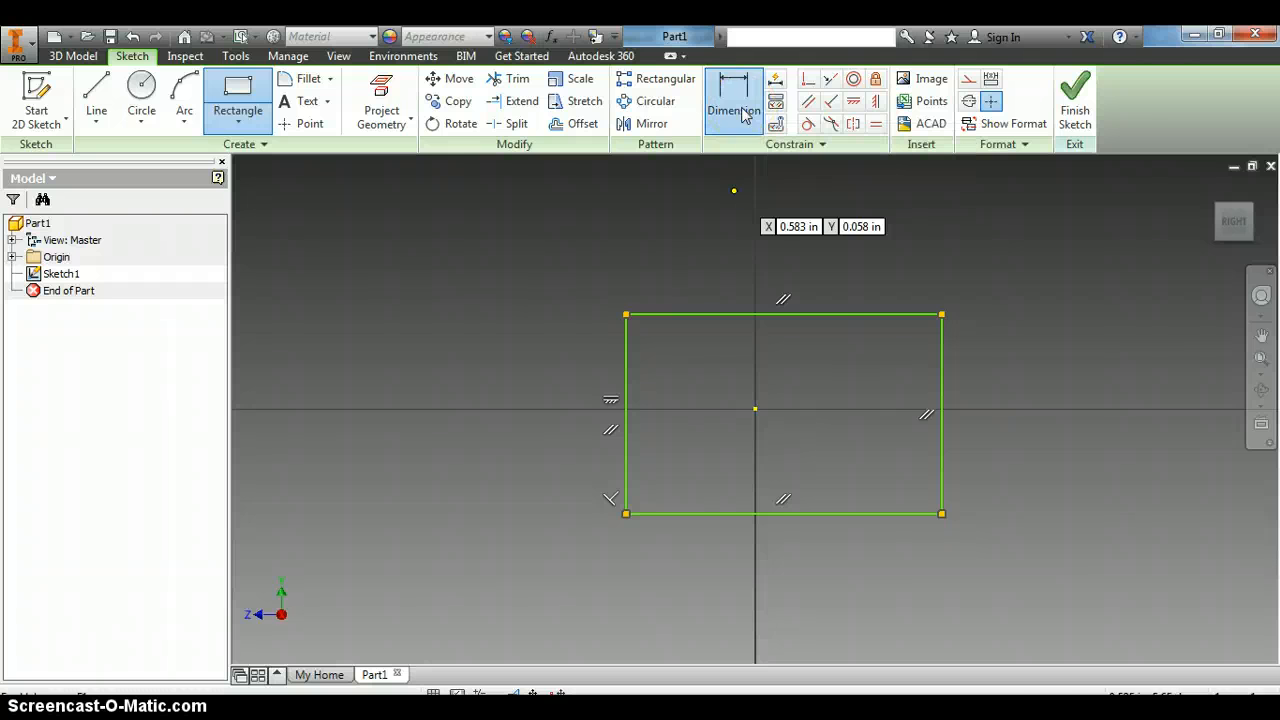
- Dimension the rectangle's upper horizontal edge and set its length to 4 in
key(d)
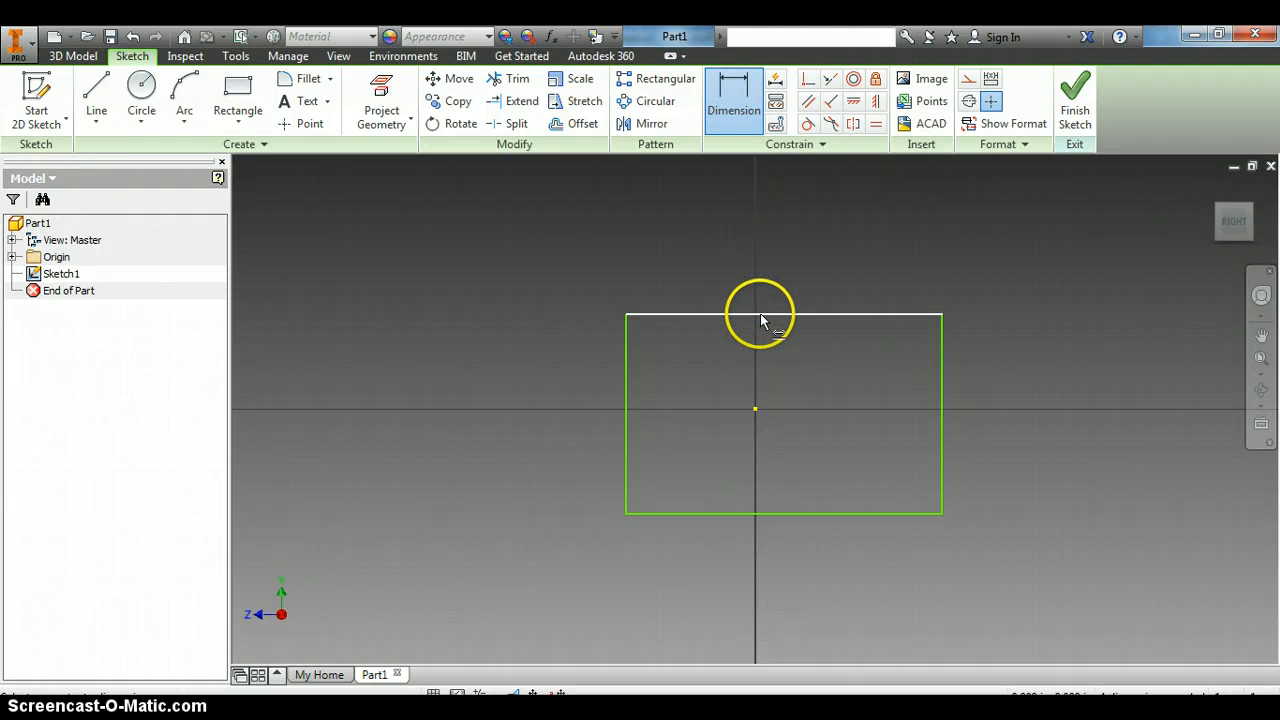
click(762, 316)
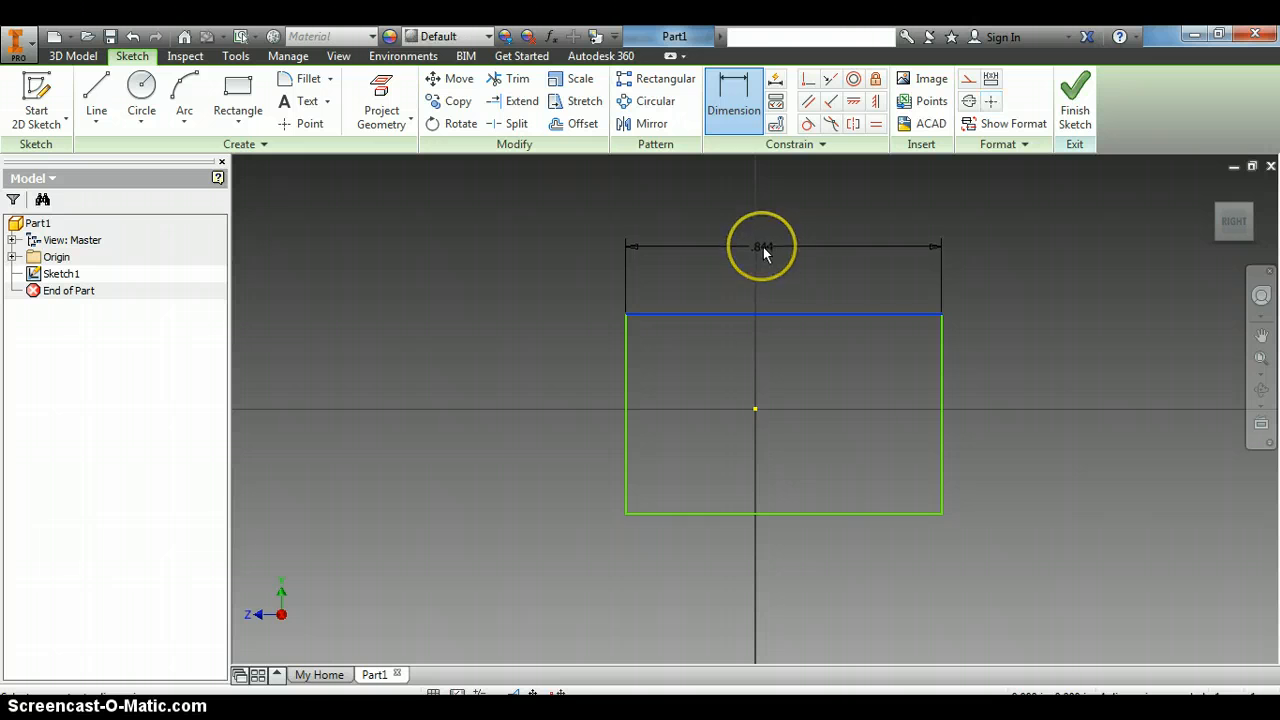
click(763, 253)
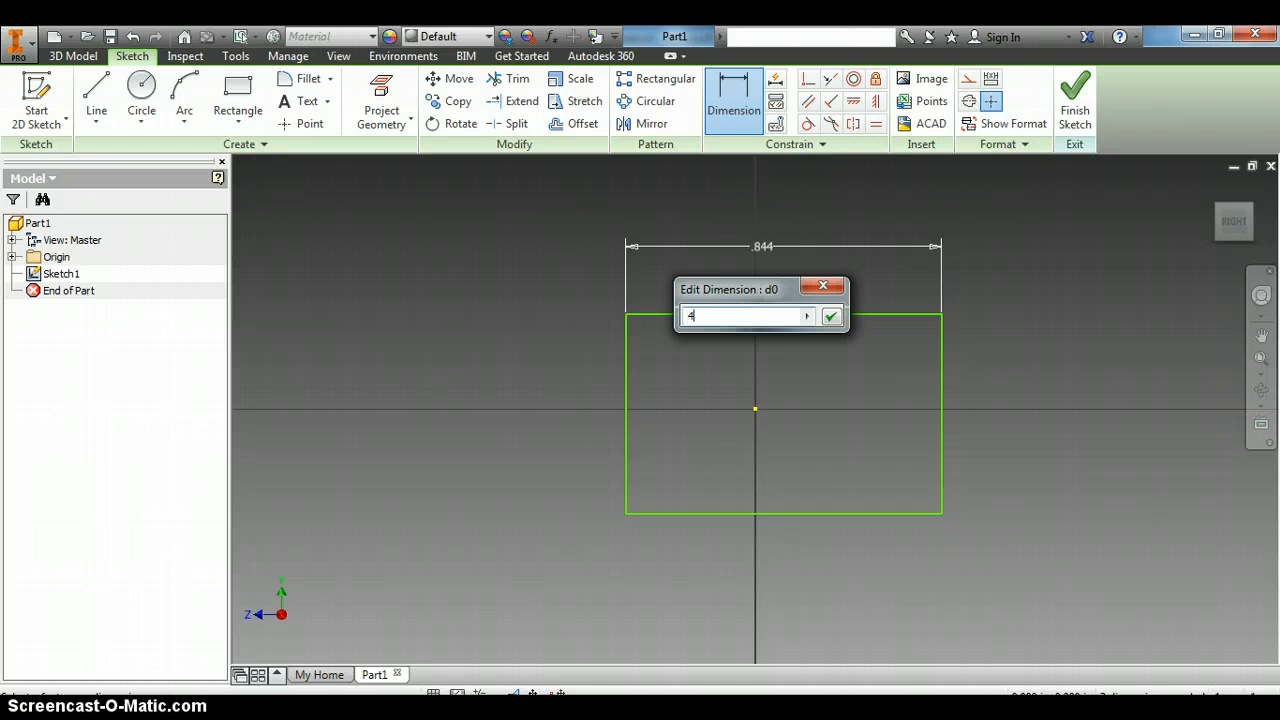
key(Return)
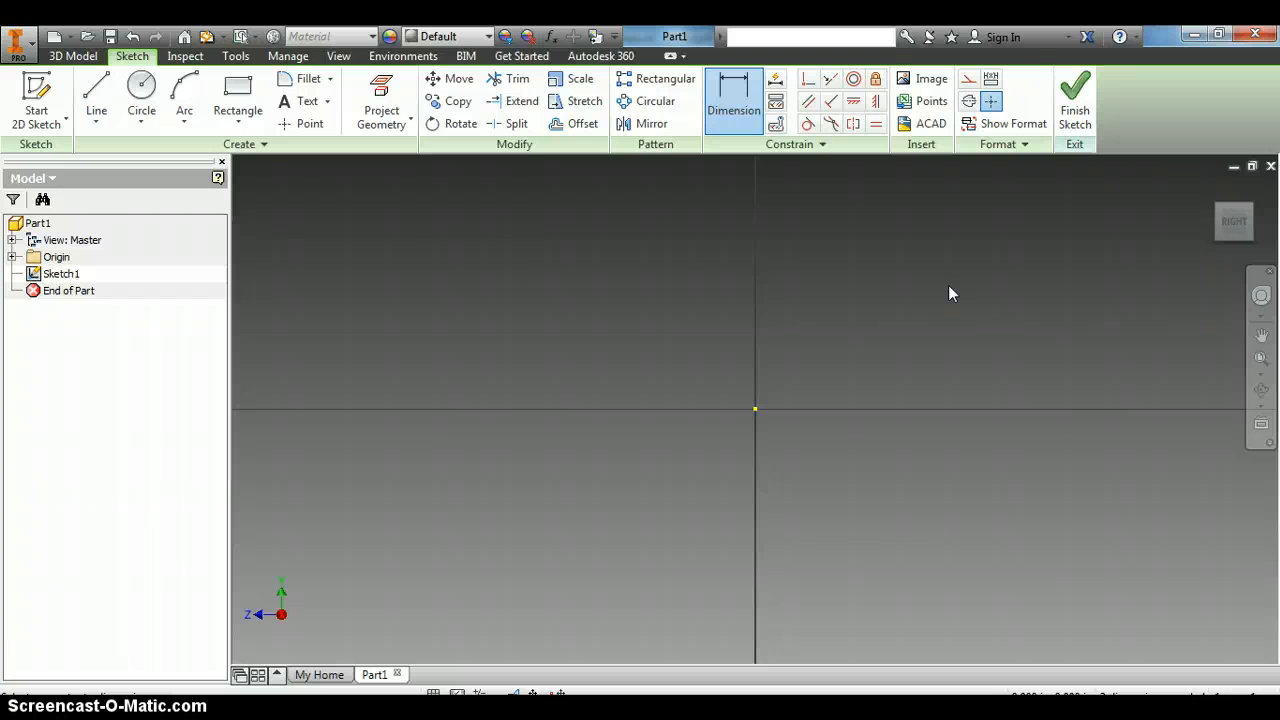
- Dimension the rectangle's right vertical edge and set its height to 2.5 in
scroll(931, 298, down, 6)
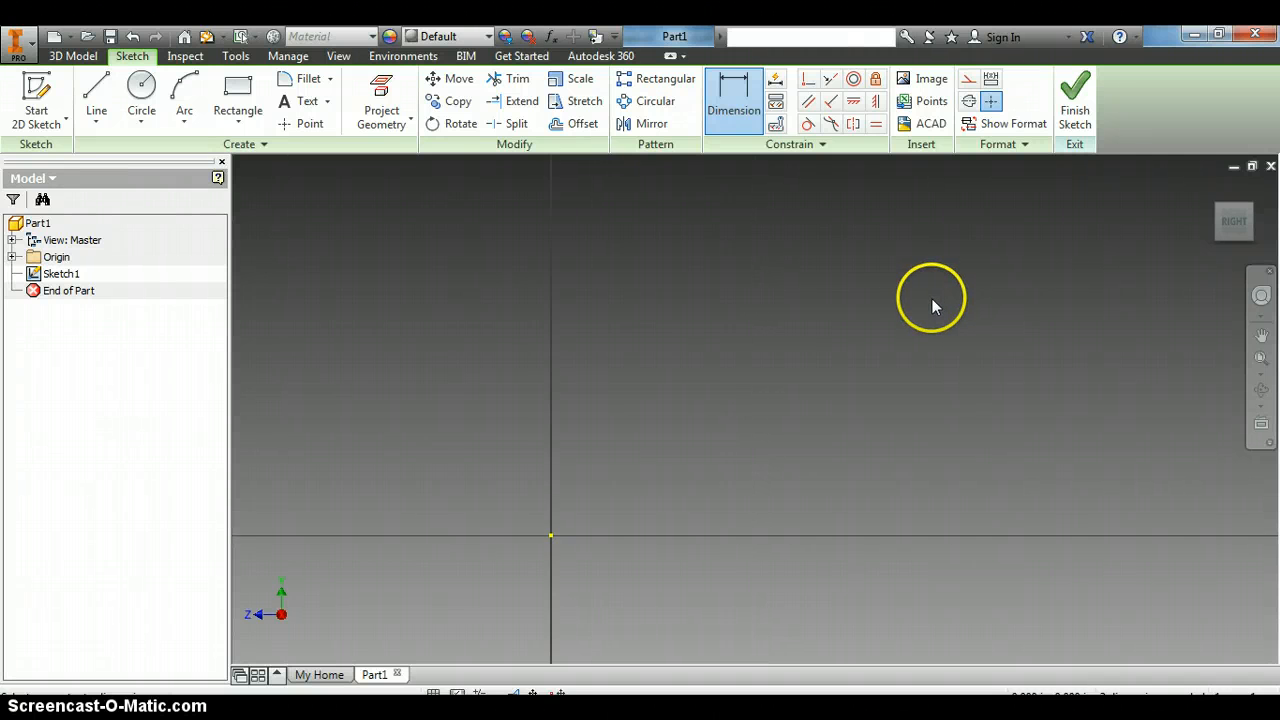
scroll(931, 298, up, 4)
scroll(870, 355, up, 5)
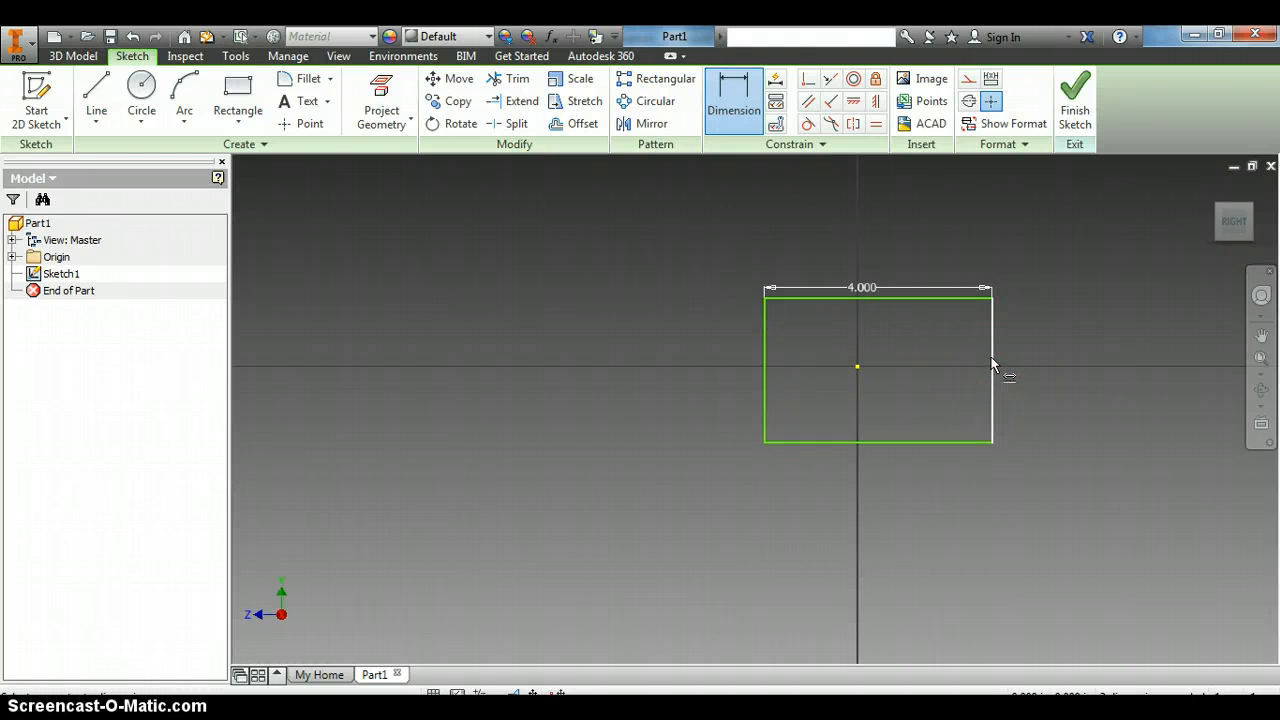
click(1059, 360)
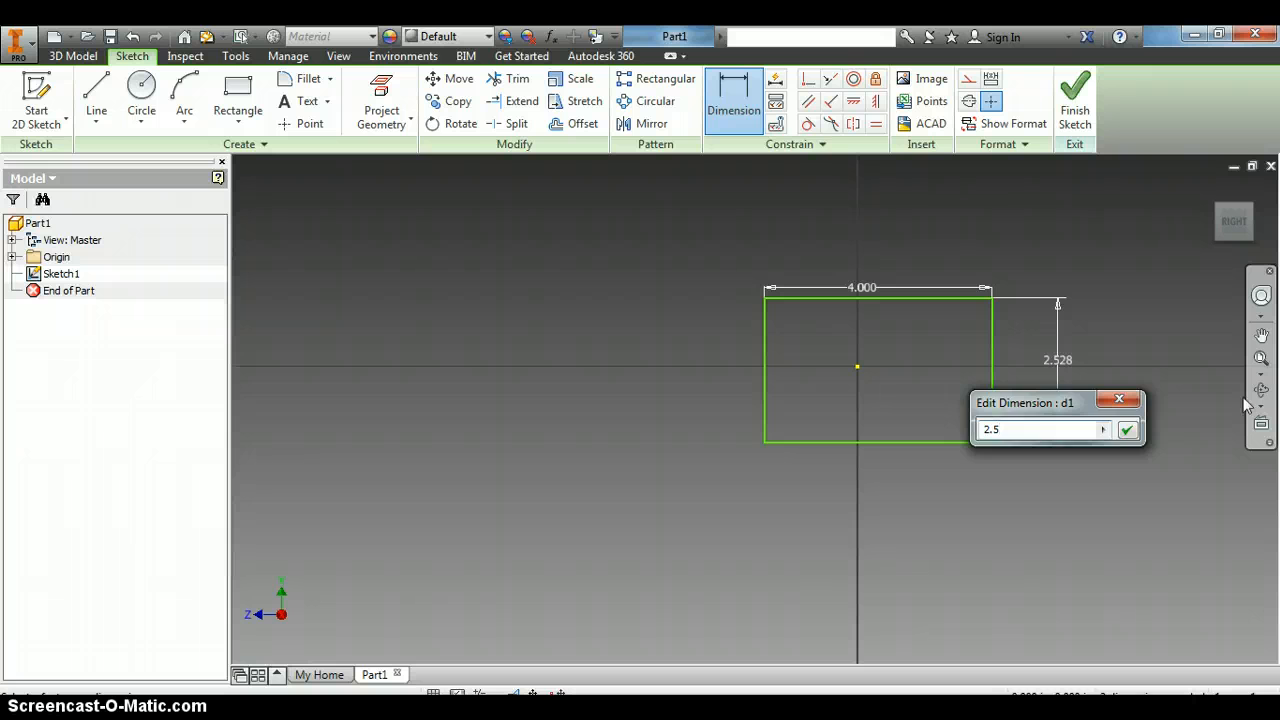
key(Return)
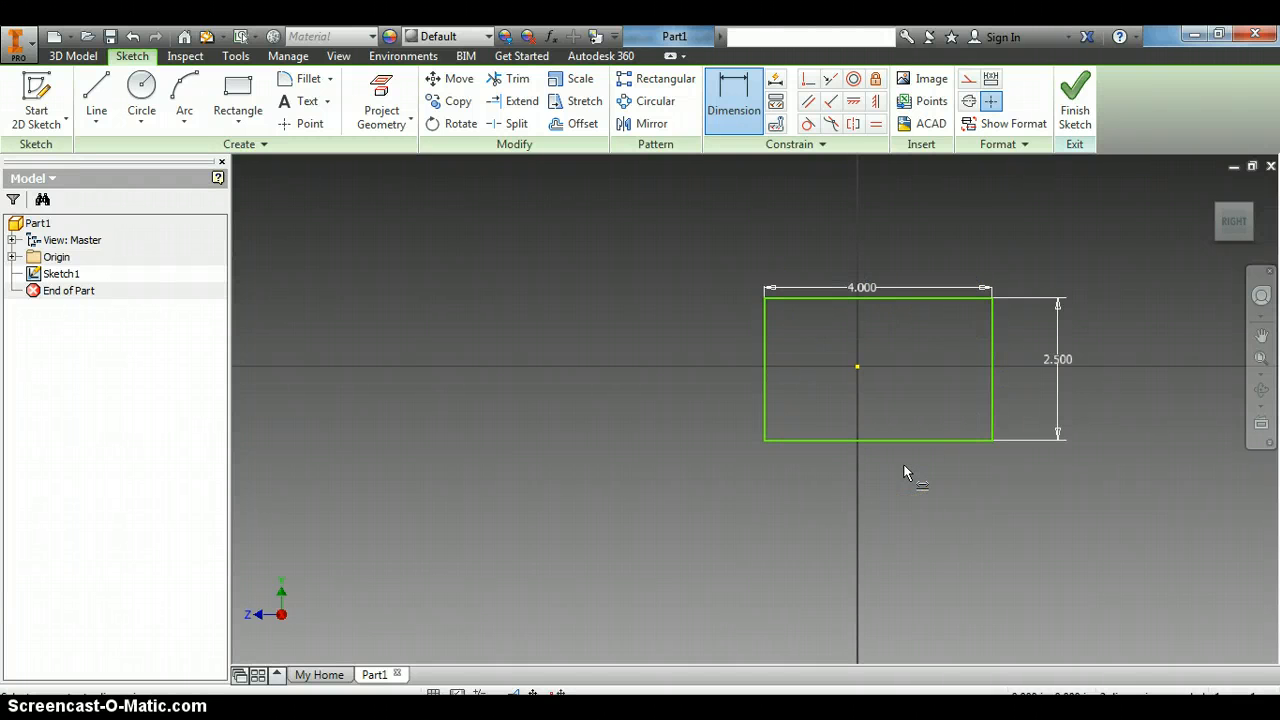
- Finish the sketch, check the depth in the Word drawing, and extrude the rectangle 2.5 in into a solid block in Inventor
click(1073, 122)
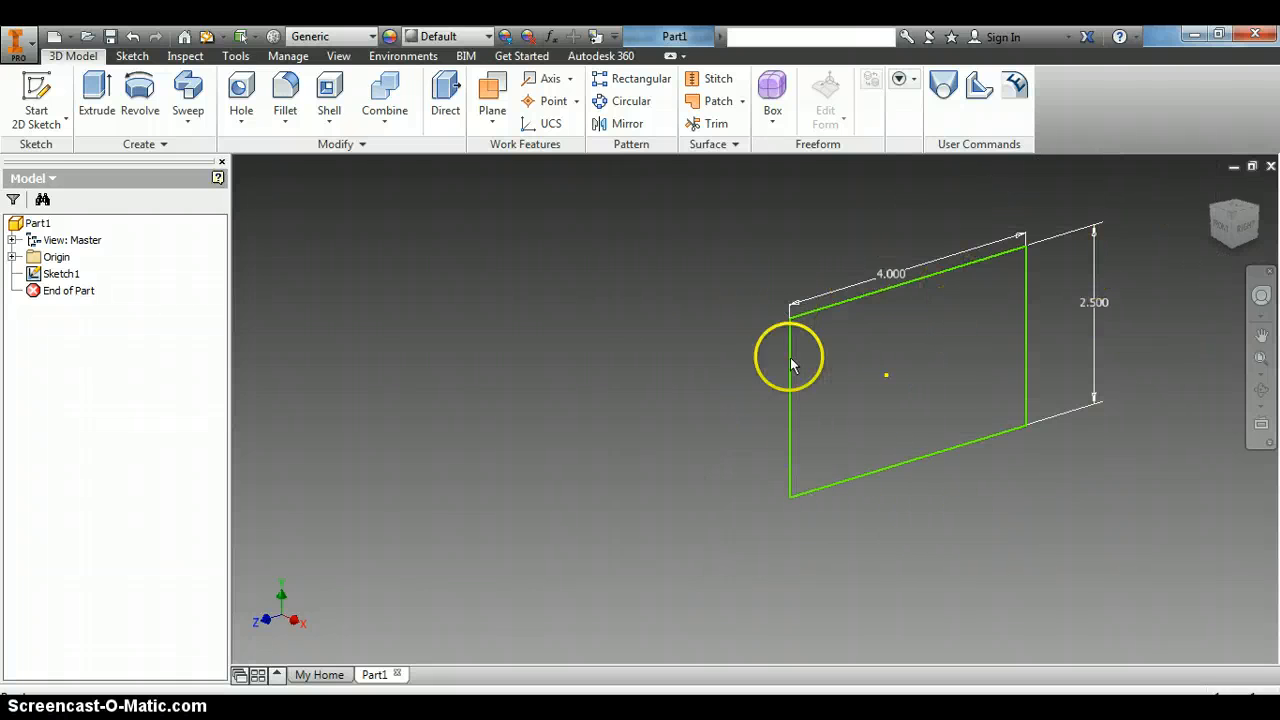
key(alt+Tab)
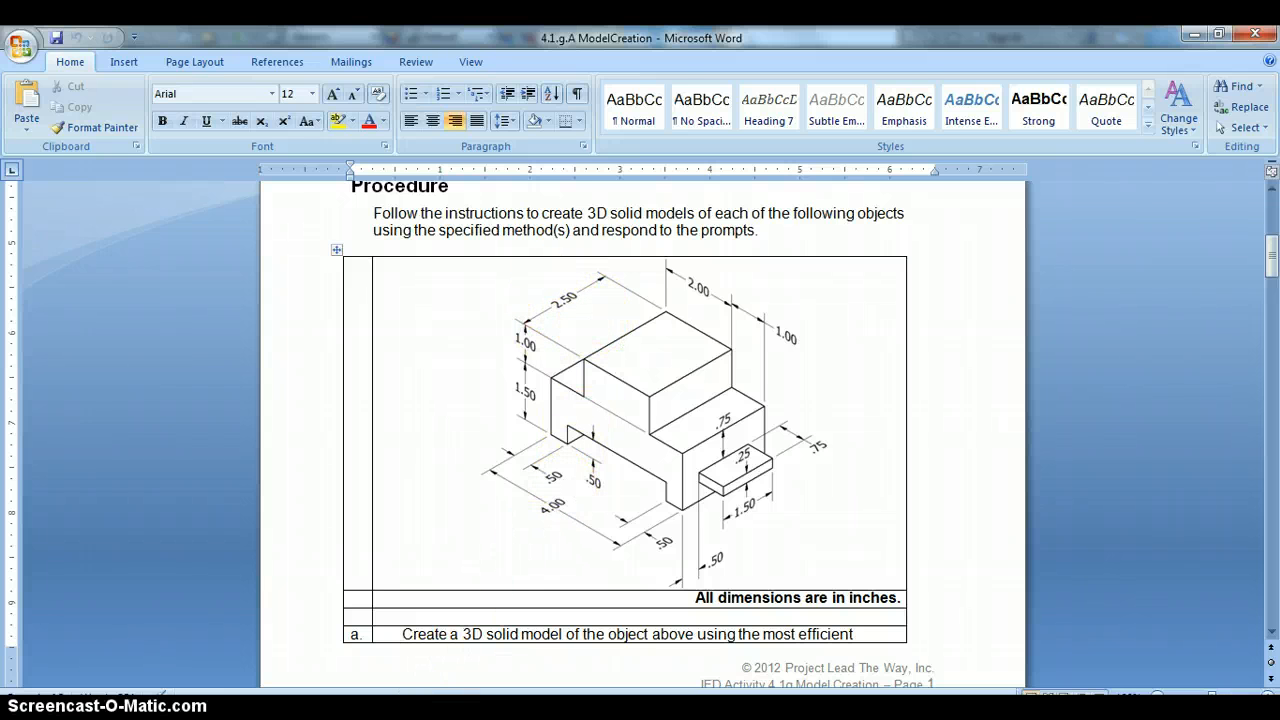
click(499, 704)
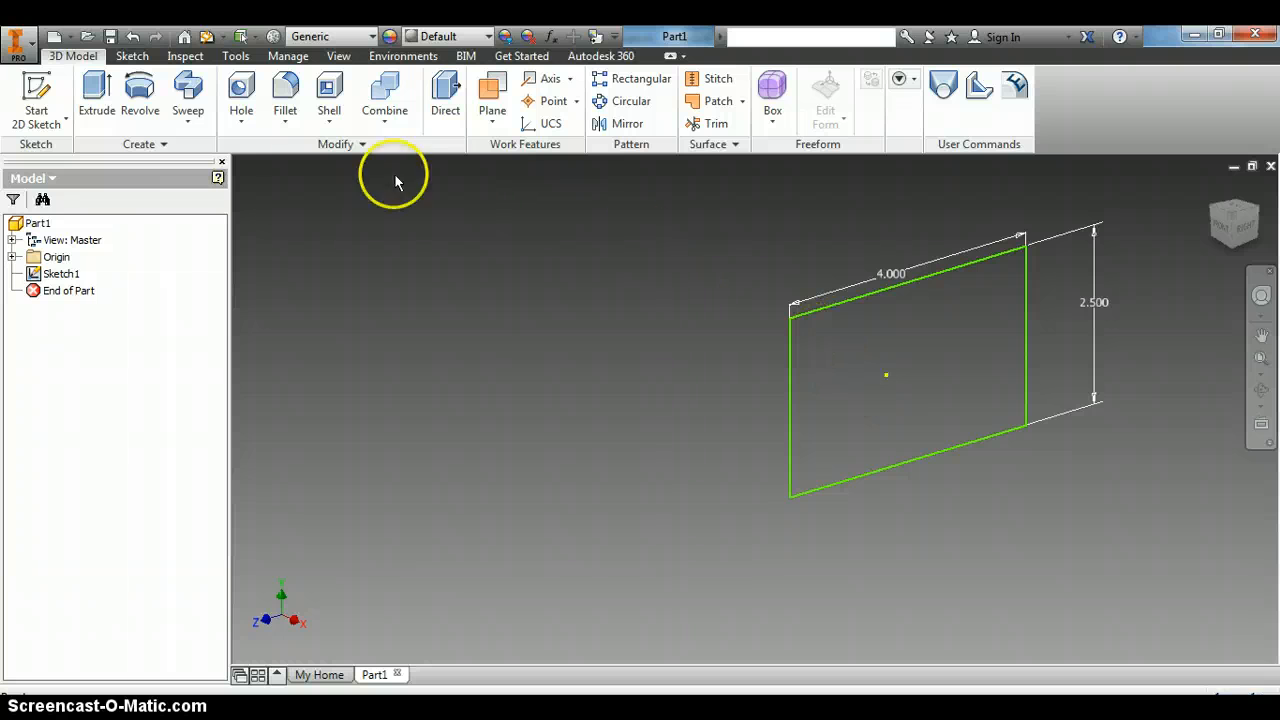
click(100, 92)
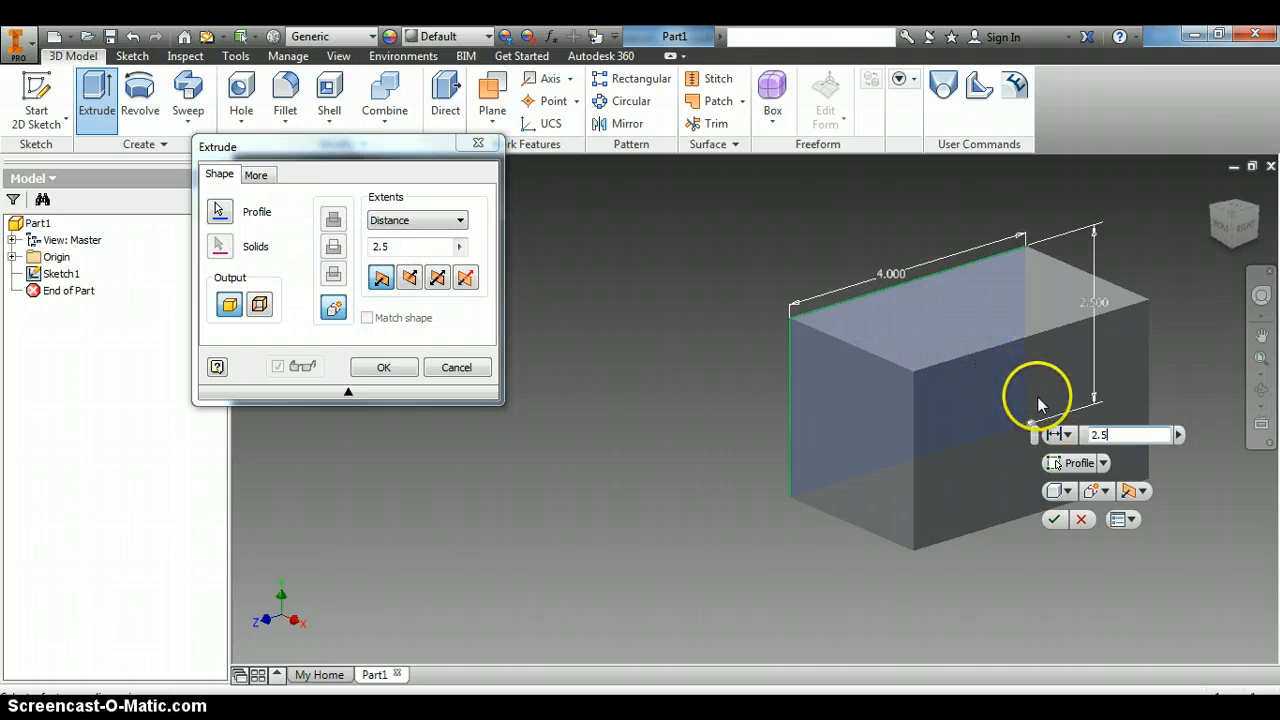
click(1057, 520)
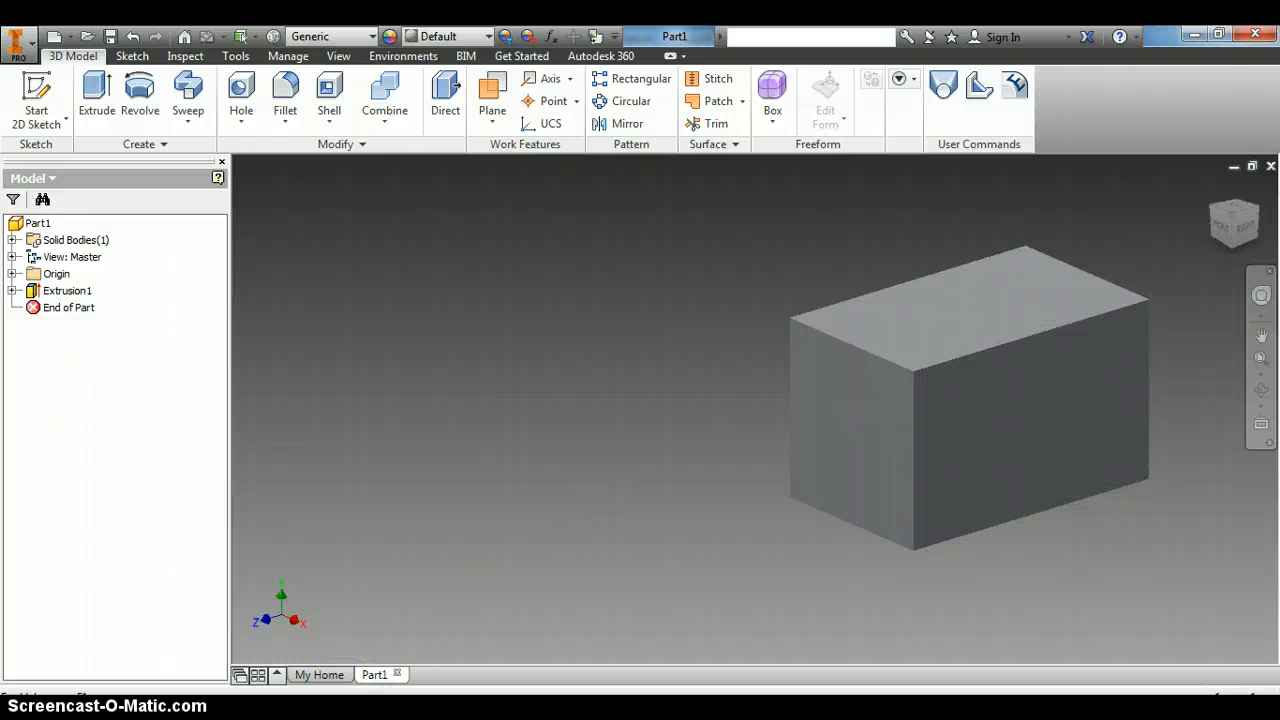
- Consult the Word drawing for the cutouts and, back in Inventor, start a 2D sketch on the block's right-hand 4 by 2.5 in face
key(alt+Tab)
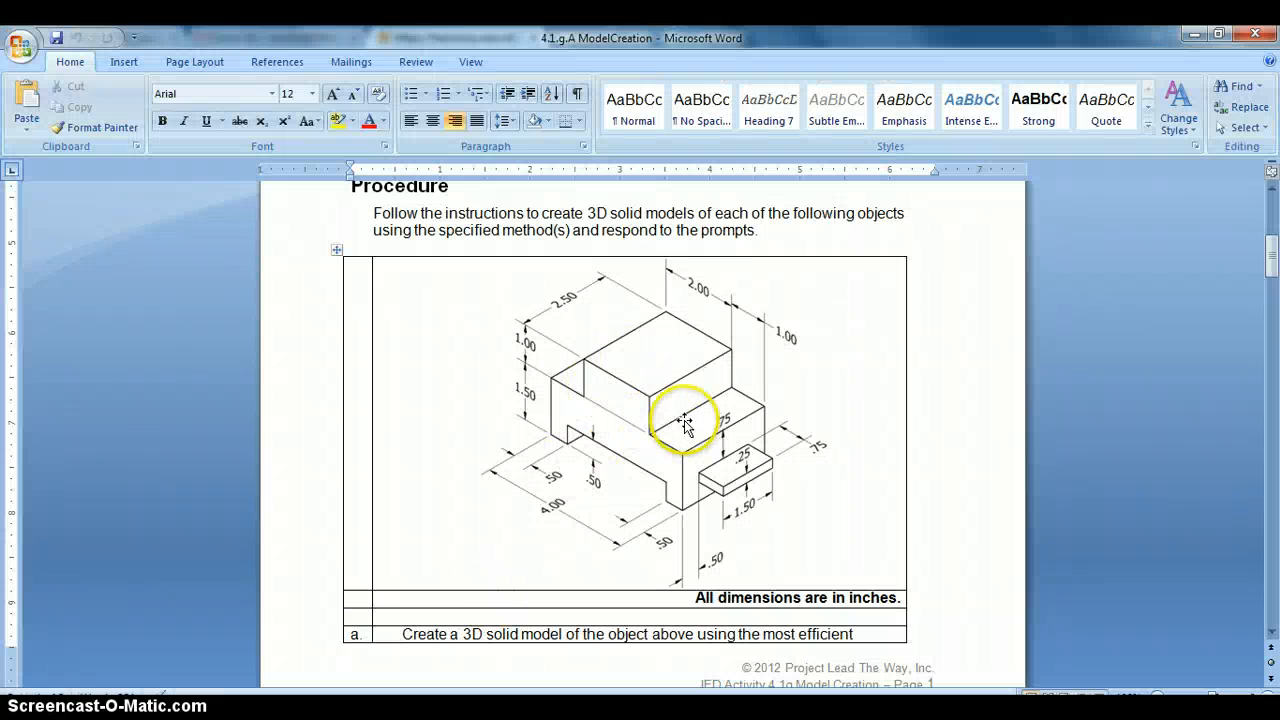
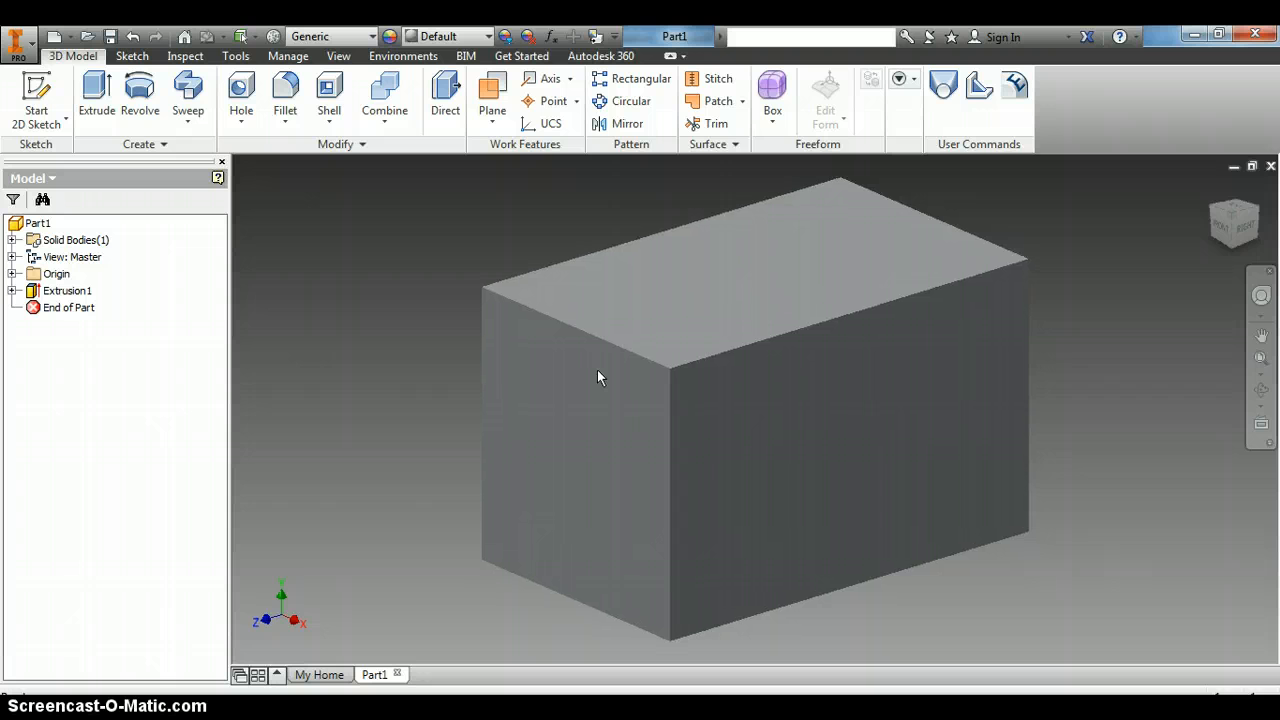
click(617, 371)
scroll(620, 377, down, 5)
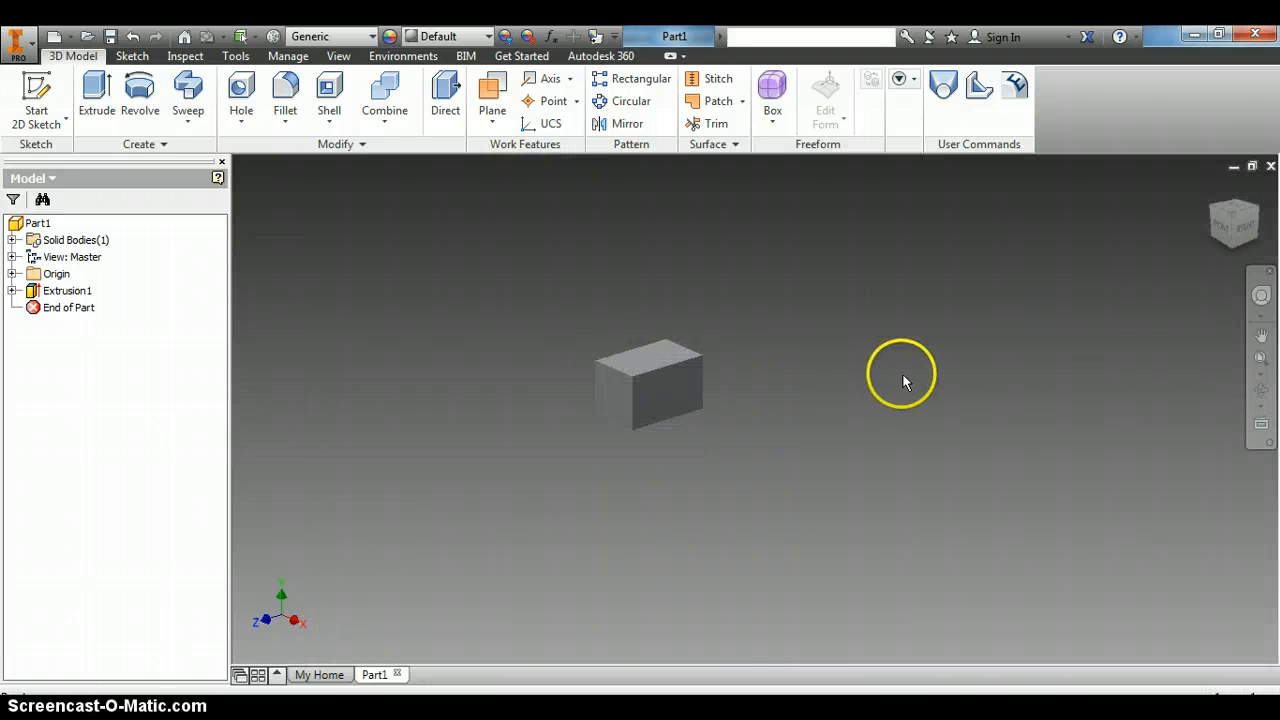
scroll(1029, 386, down, 5)
scroll(1032, 377, up, 4)
mouse_move(1212, 188)
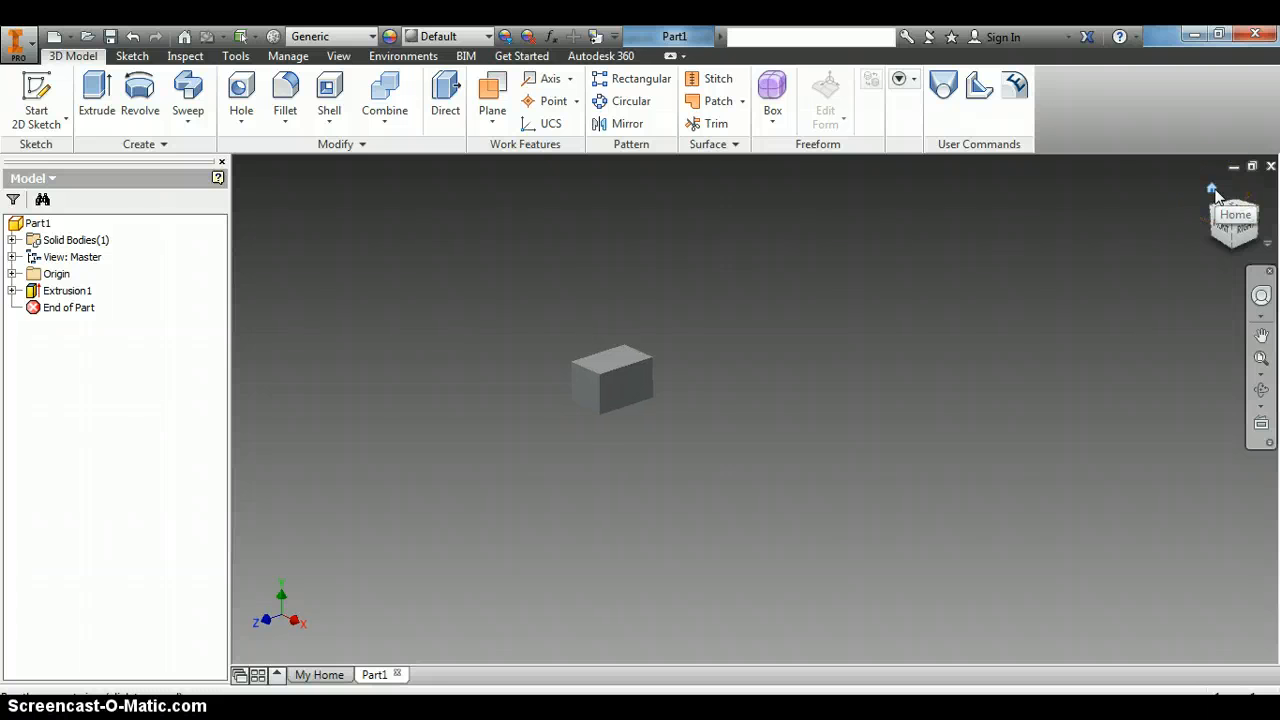
click(1212, 190)
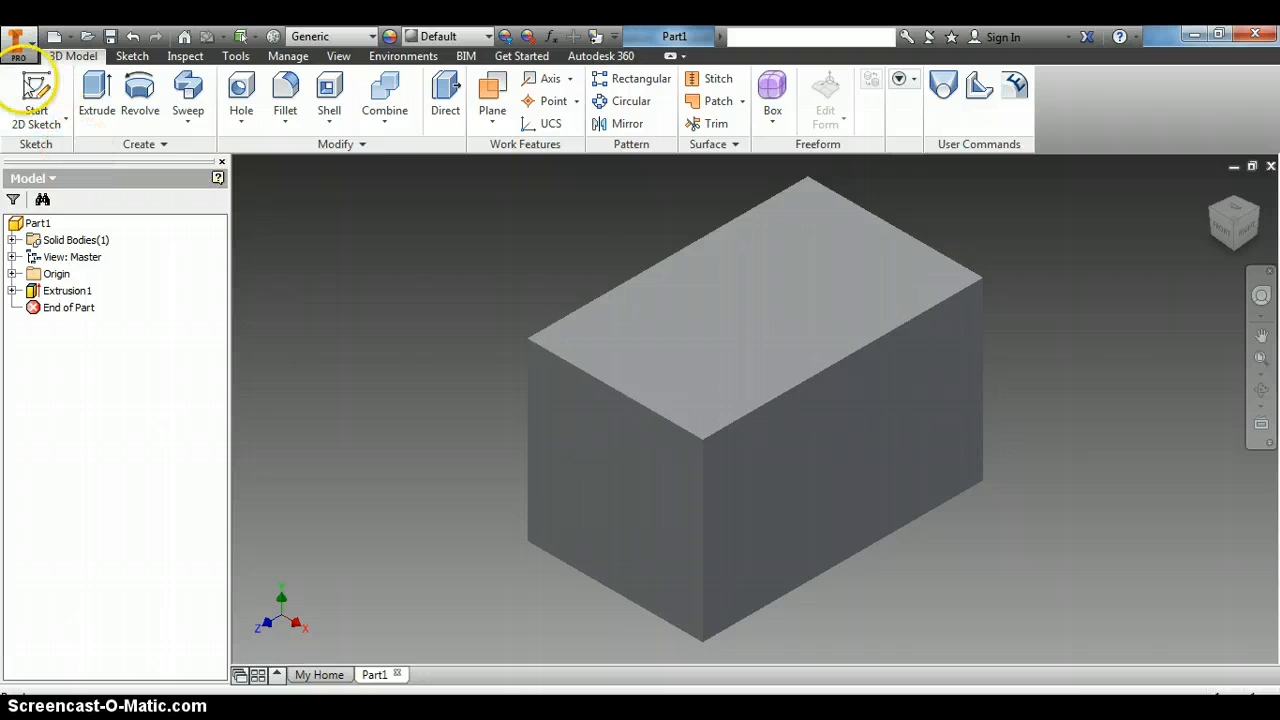
click(36, 88)
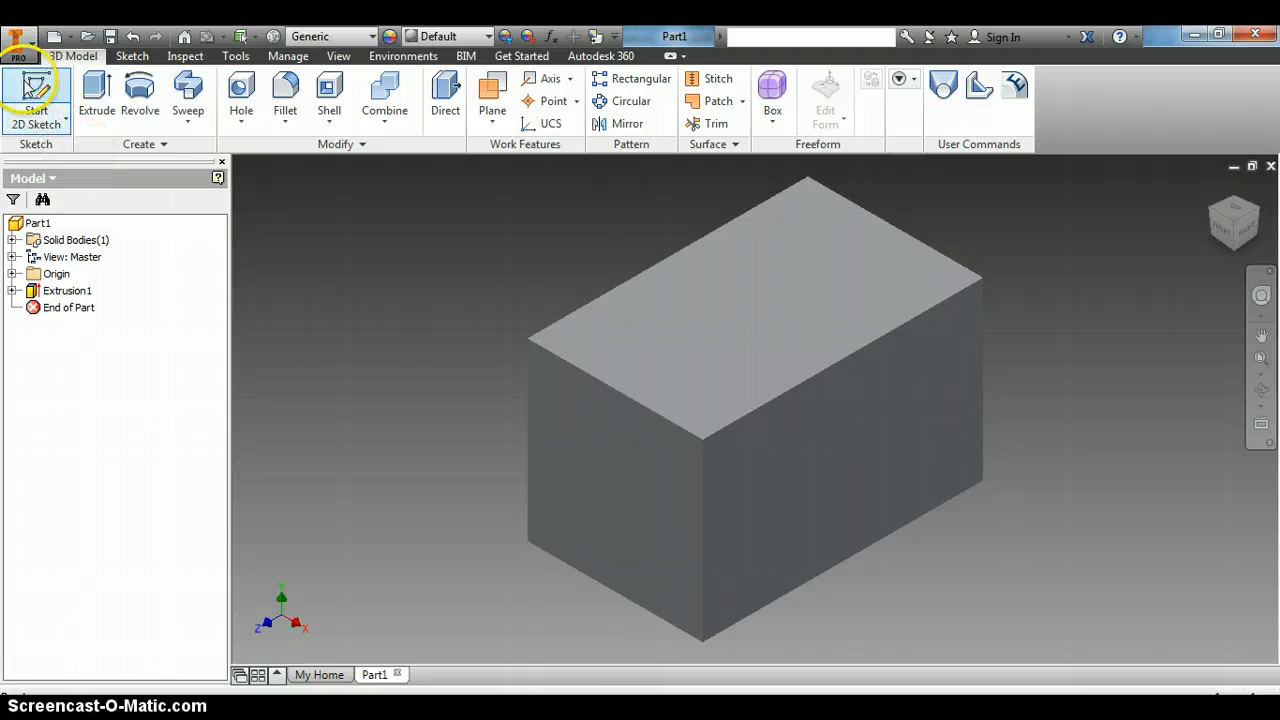
click(903, 419)
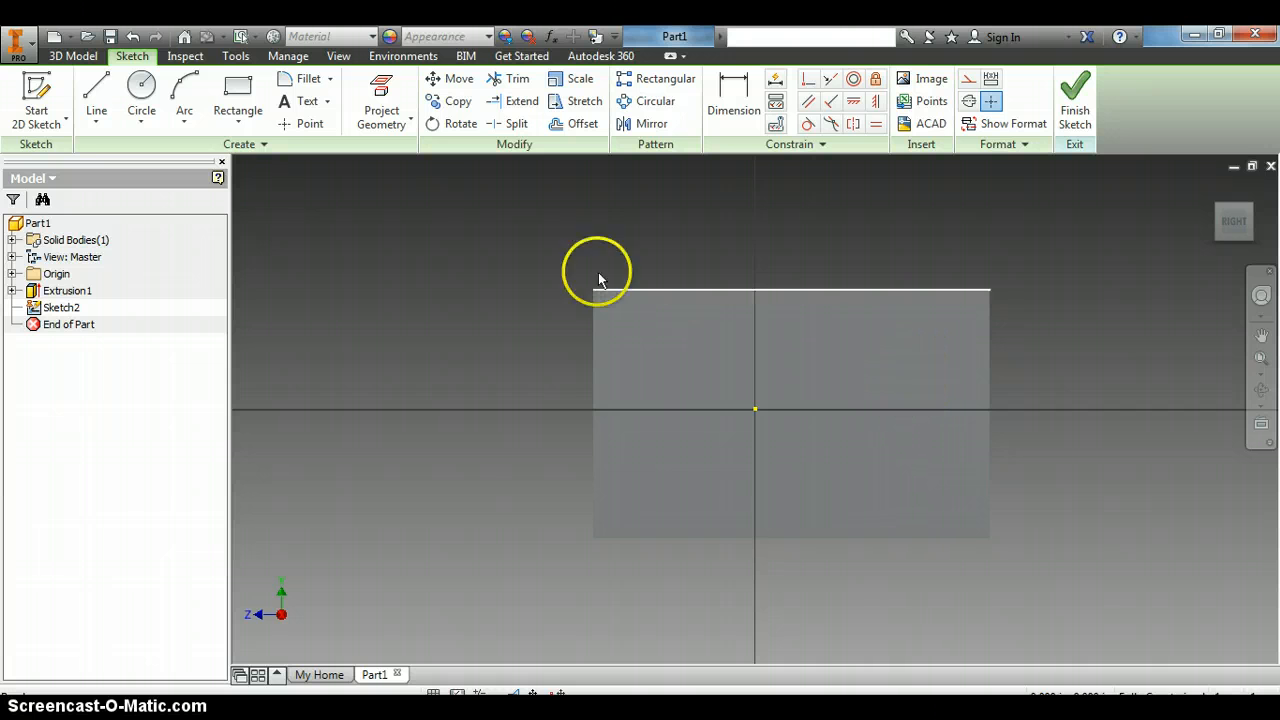
- Sketch a rectangle from the face's upper right corner, overlapping the block, and dimension its height to 1 in
click(237, 92)
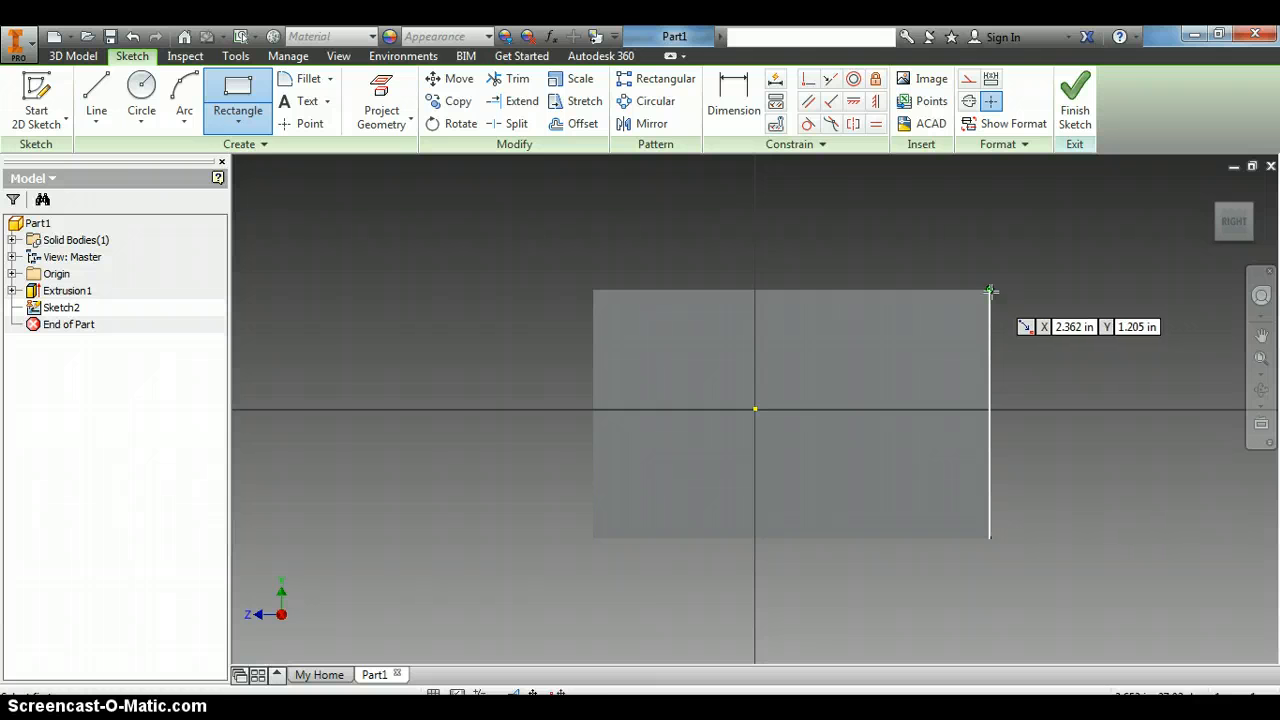
drag(989, 290, 885, 358)
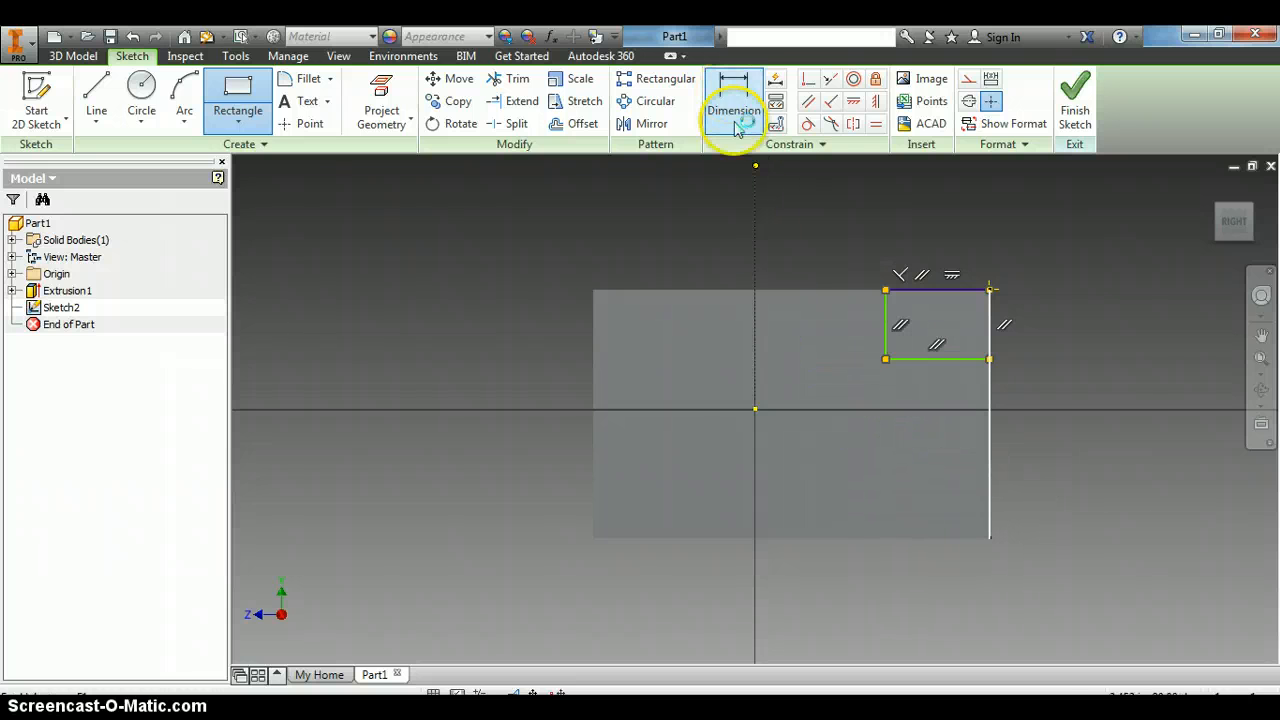
key(d)
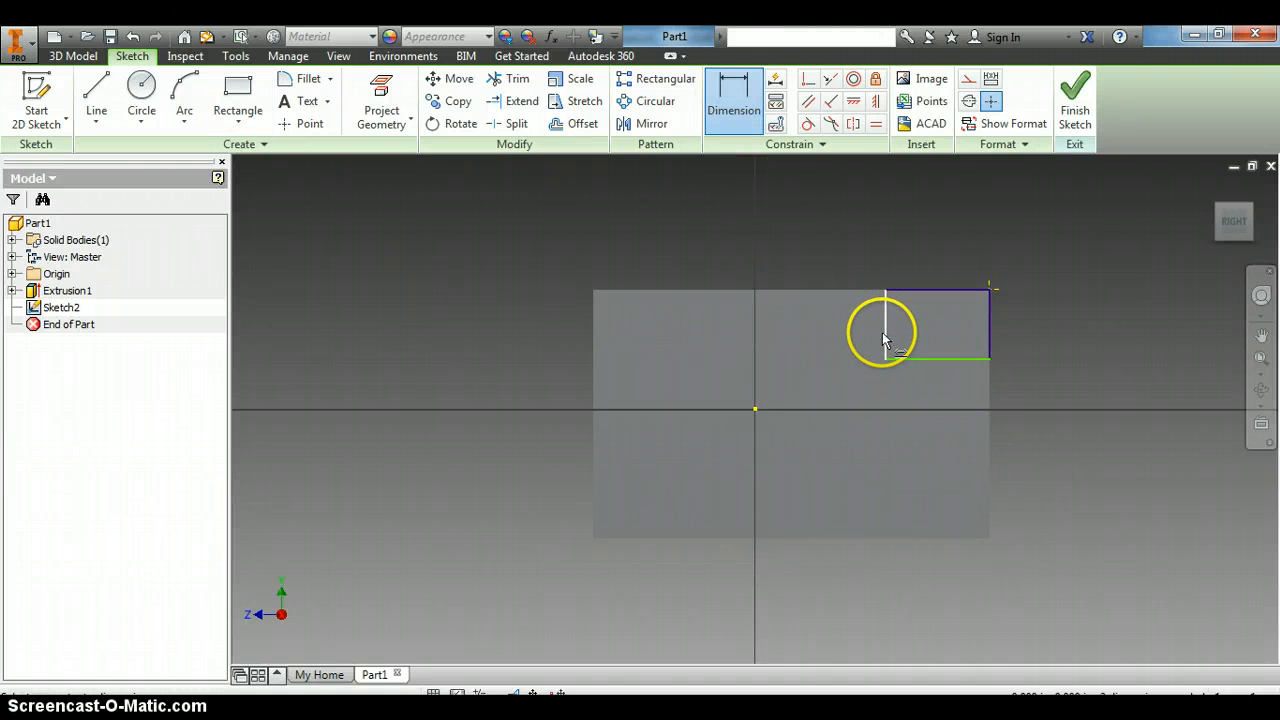
click(884, 340)
click(837, 336)
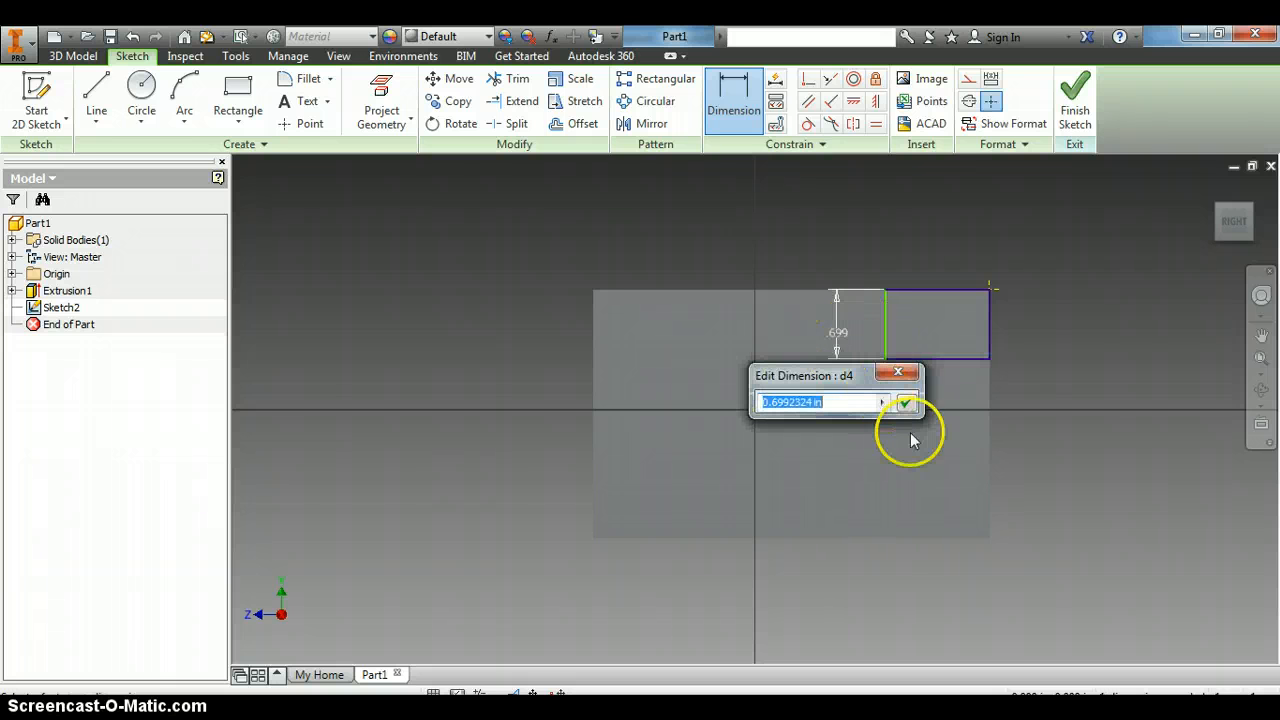
text(1)
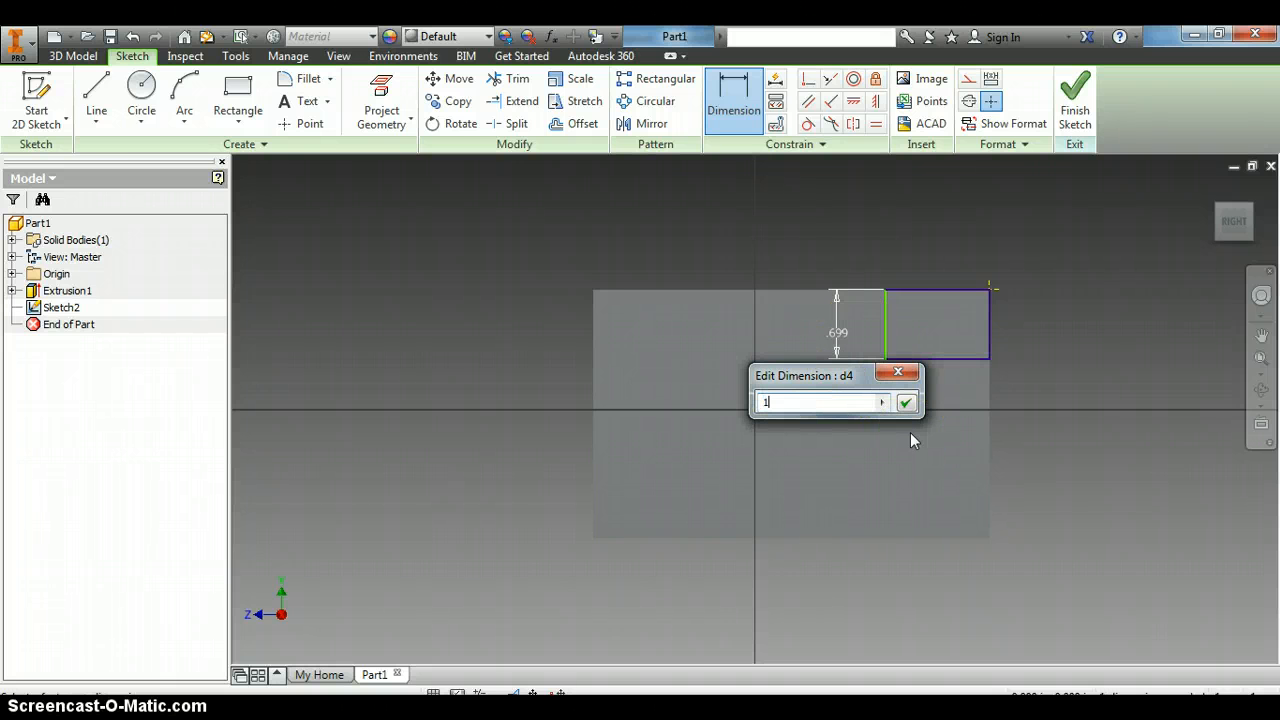
key(Return)
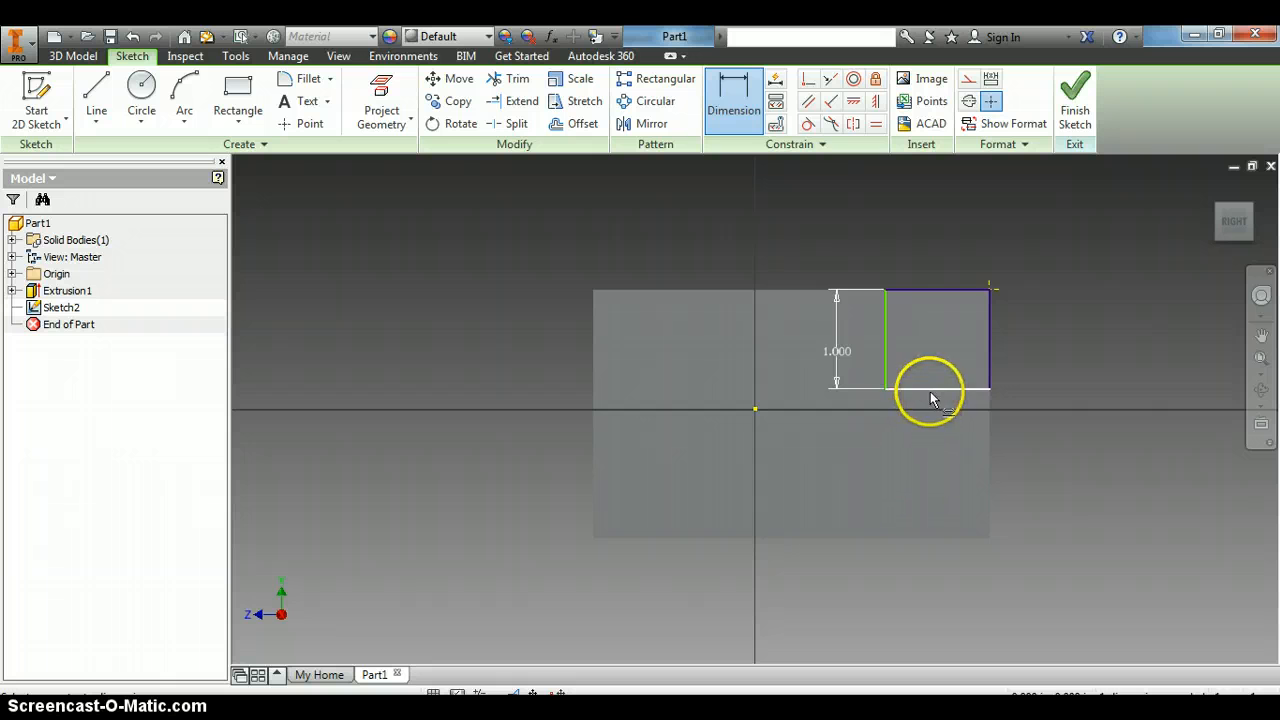
- Dimension the corner rectangle's lower edge, set its width to 1 in, and finish the sketch
click(930, 392)
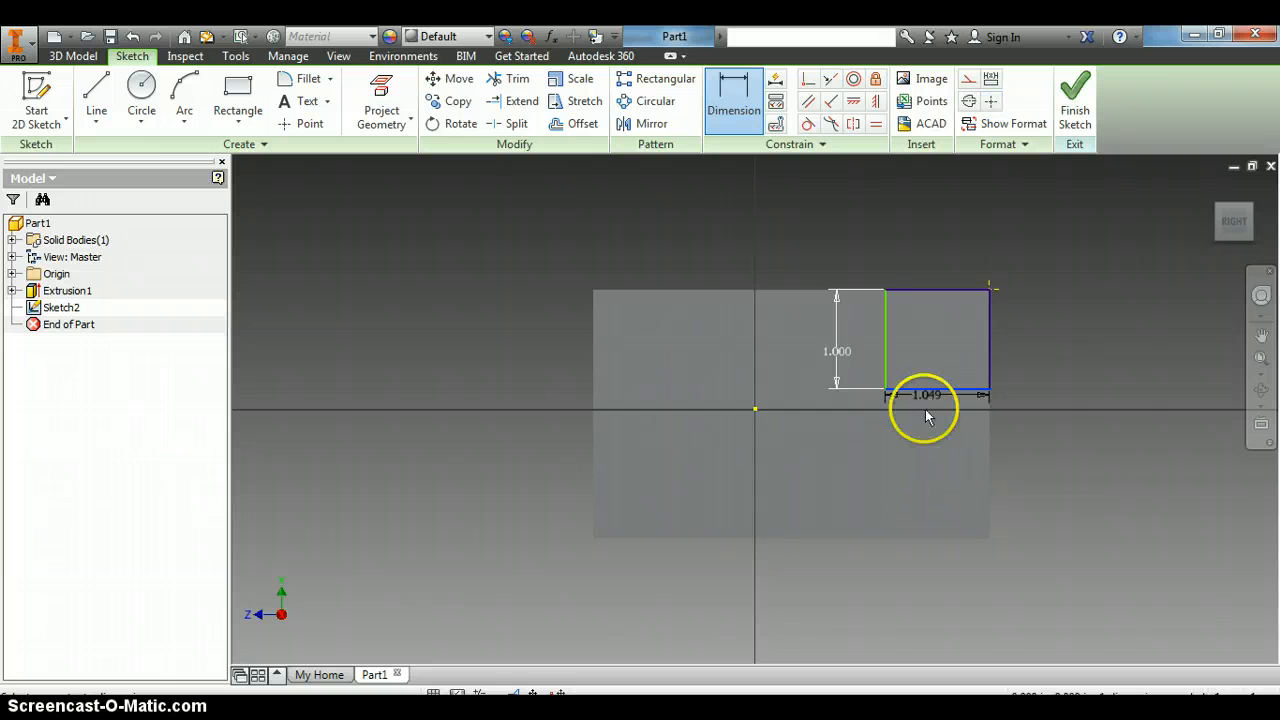
click(928, 447)
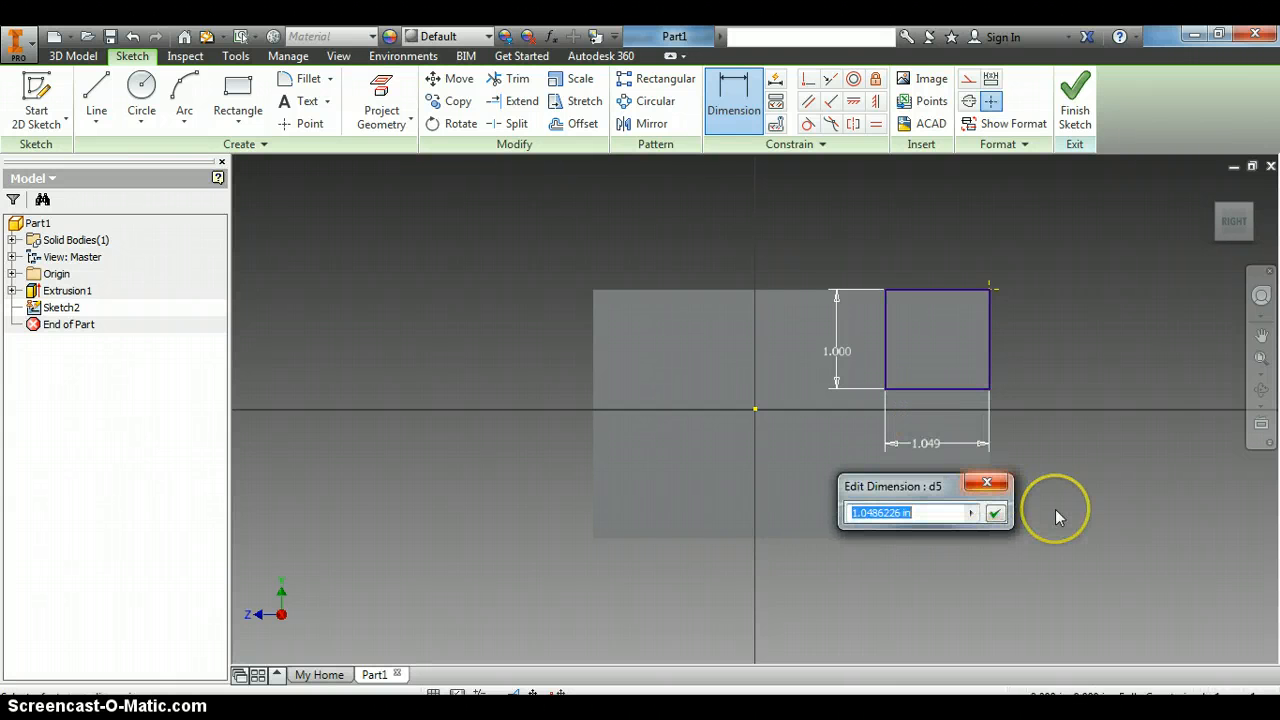
text(1)
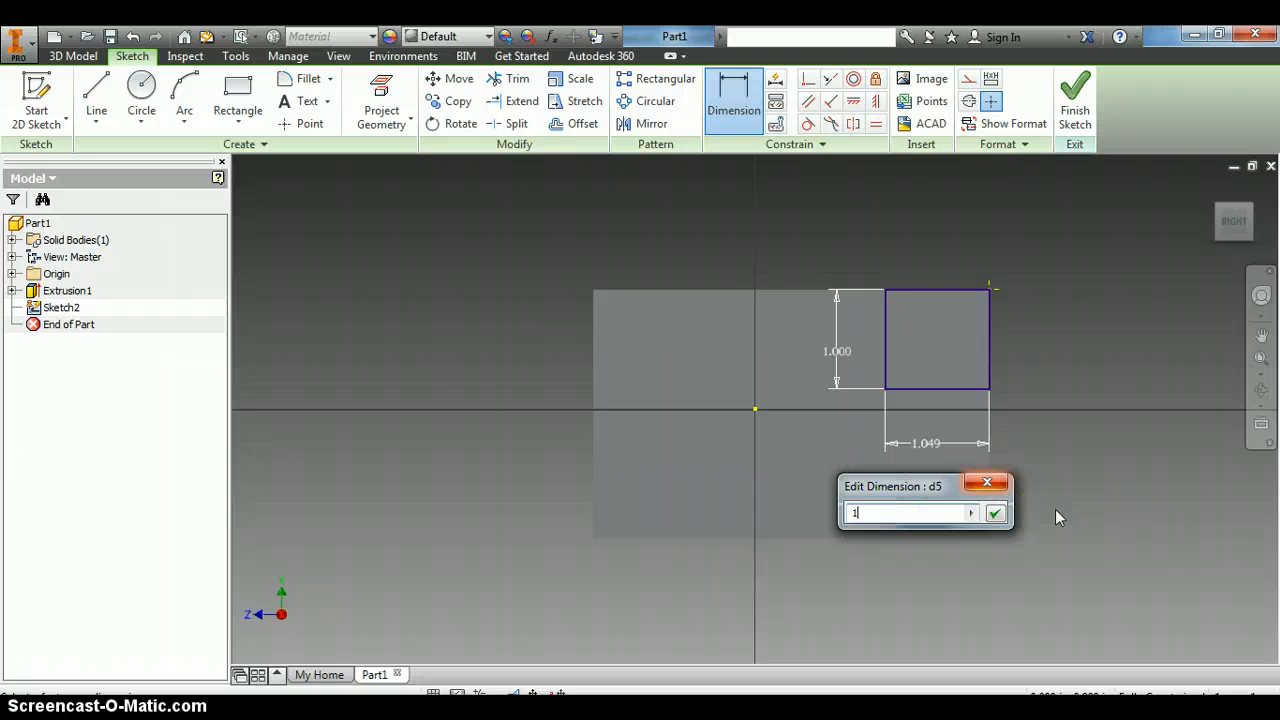
key(Return)
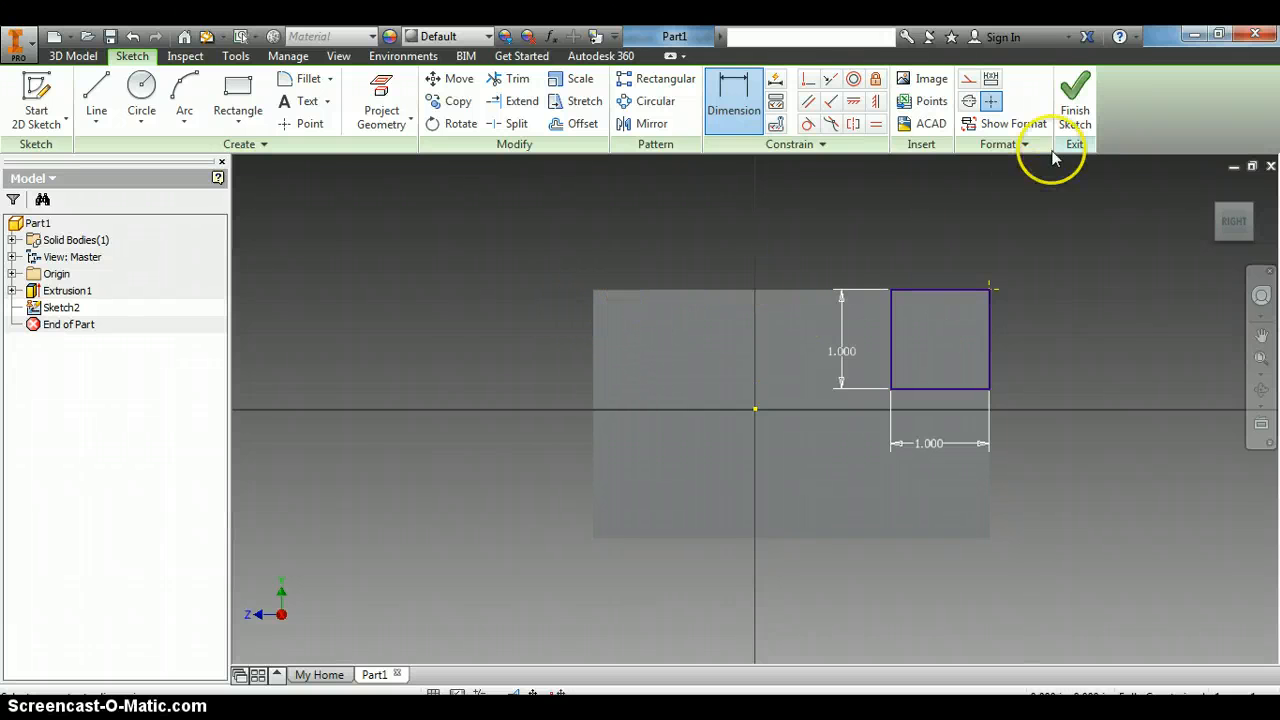
click(1075, 118)
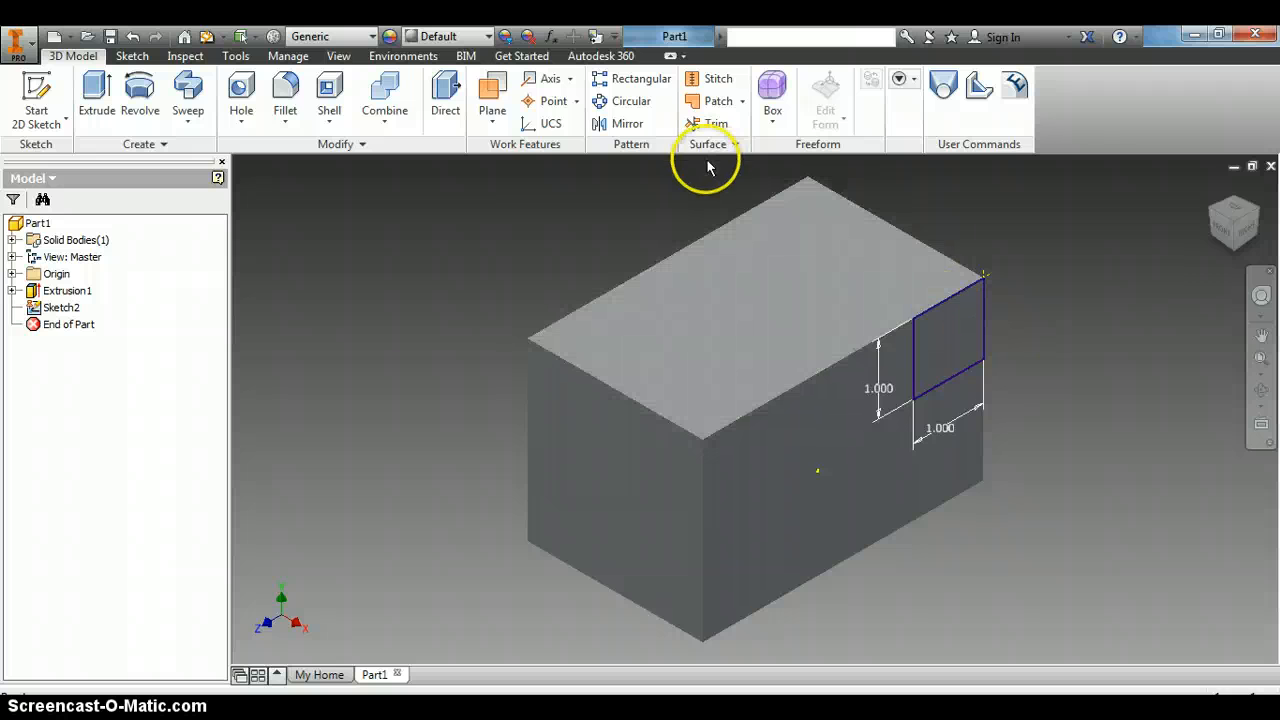
- Extrude the square corner profile as a cut through the block with extents set to All
click(86, 96)
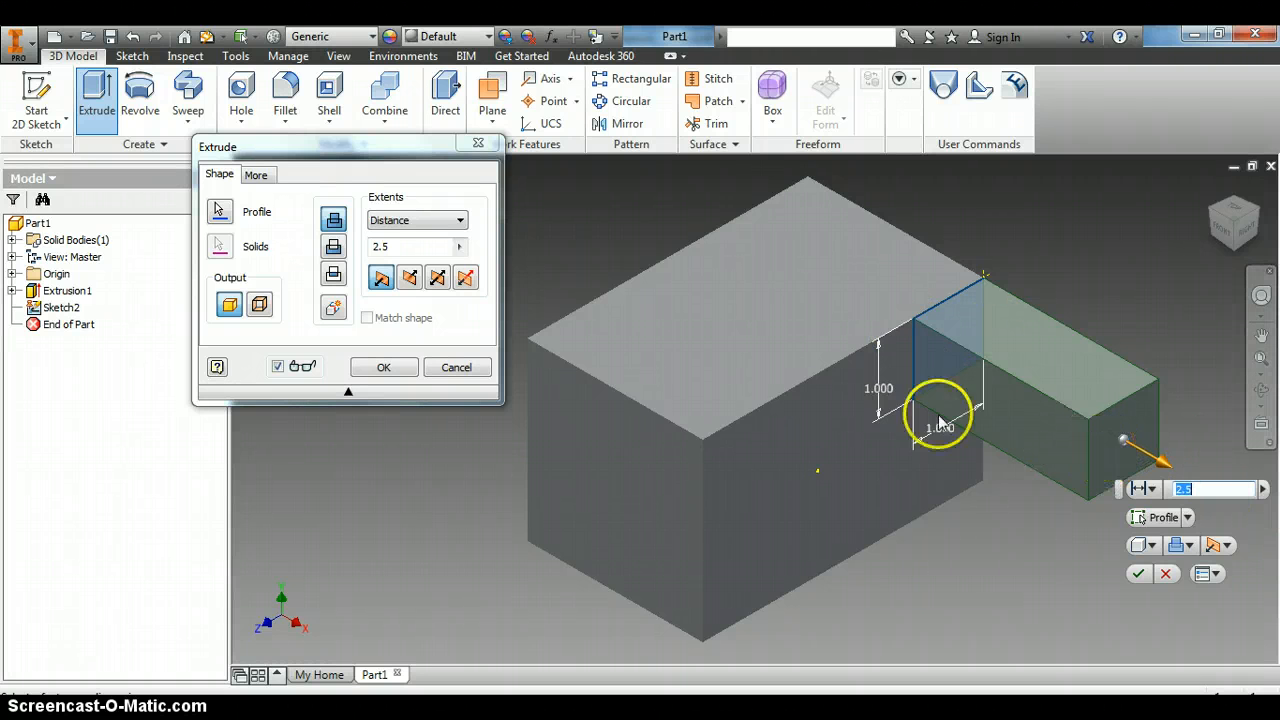
click(335, 252)
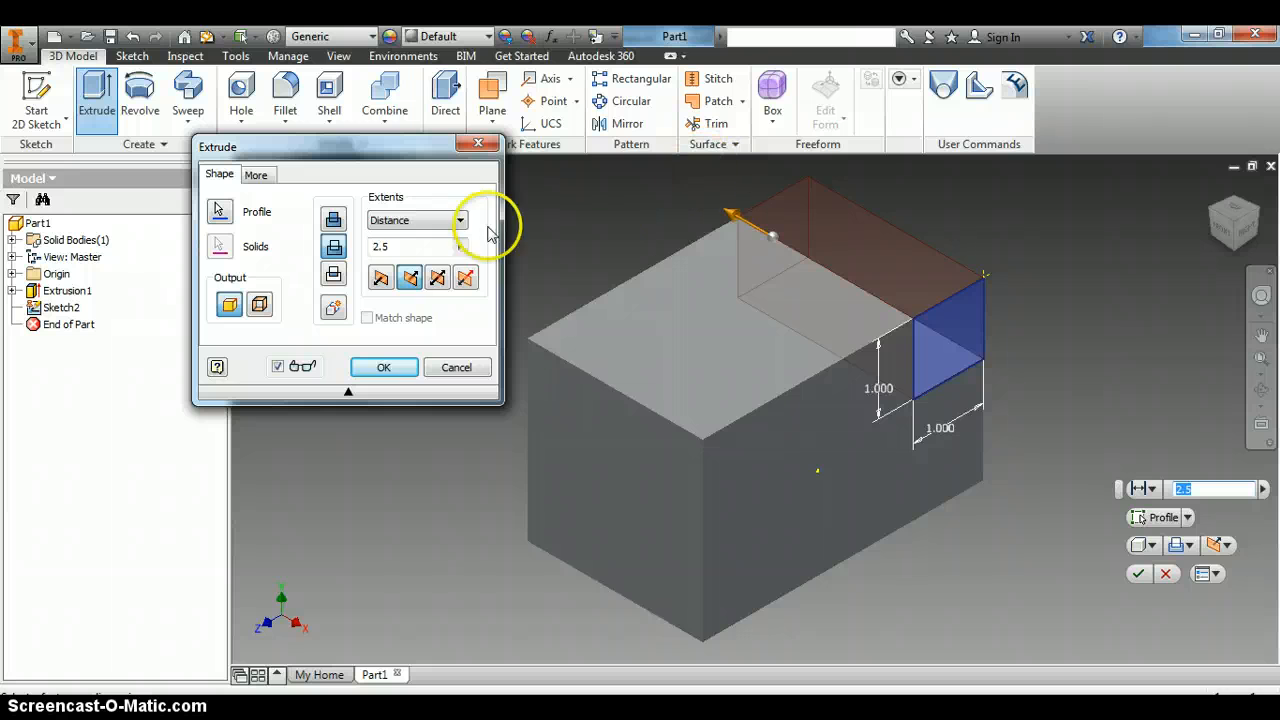
click(450, 221)
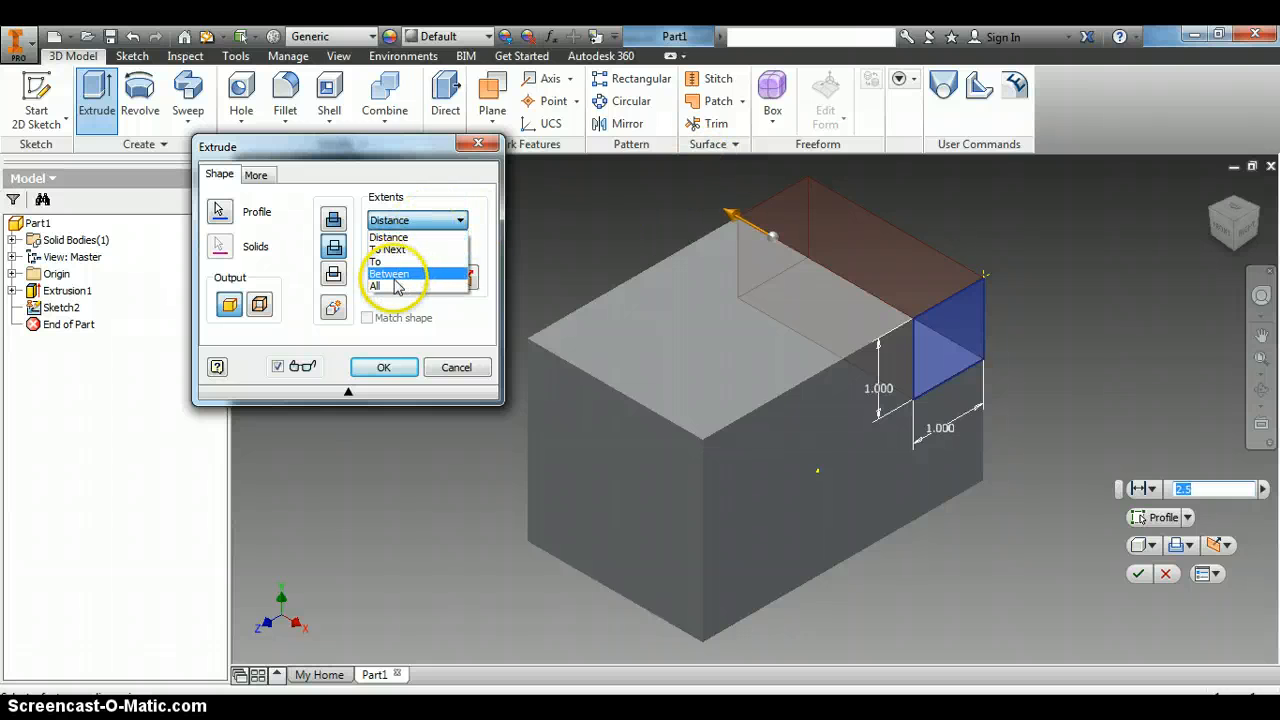
click(398, 287)
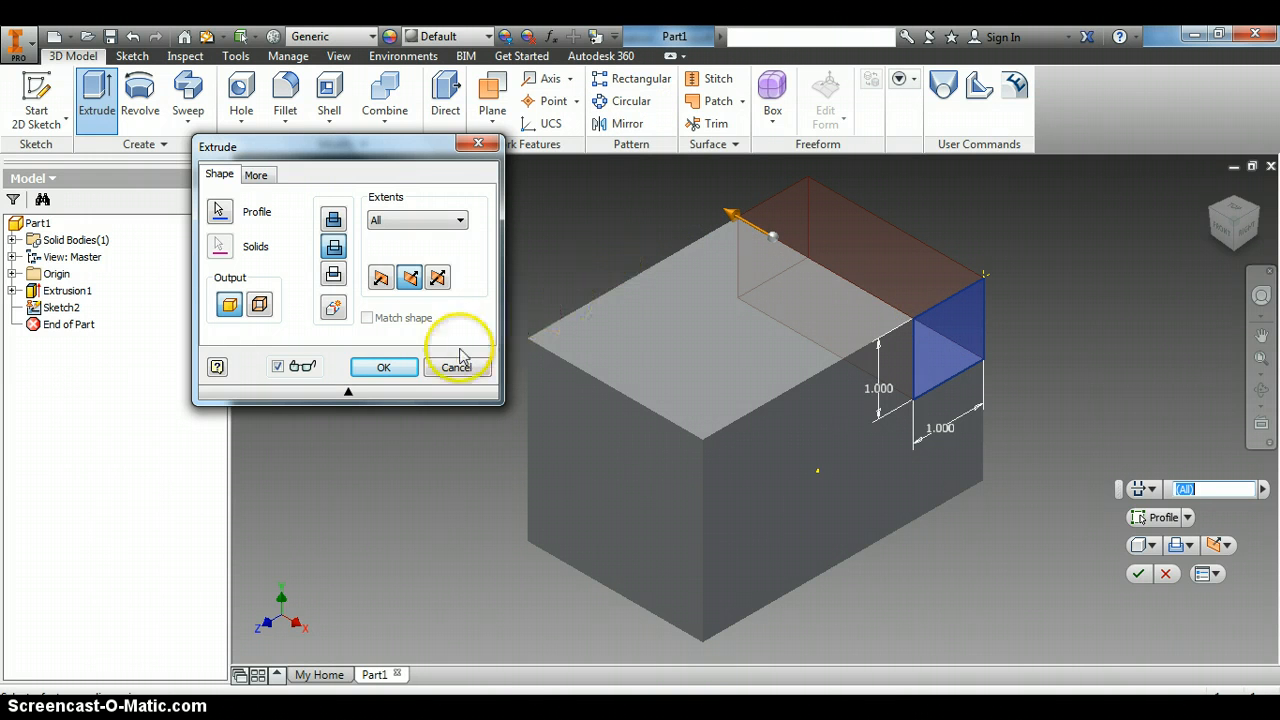
click(383, 368)
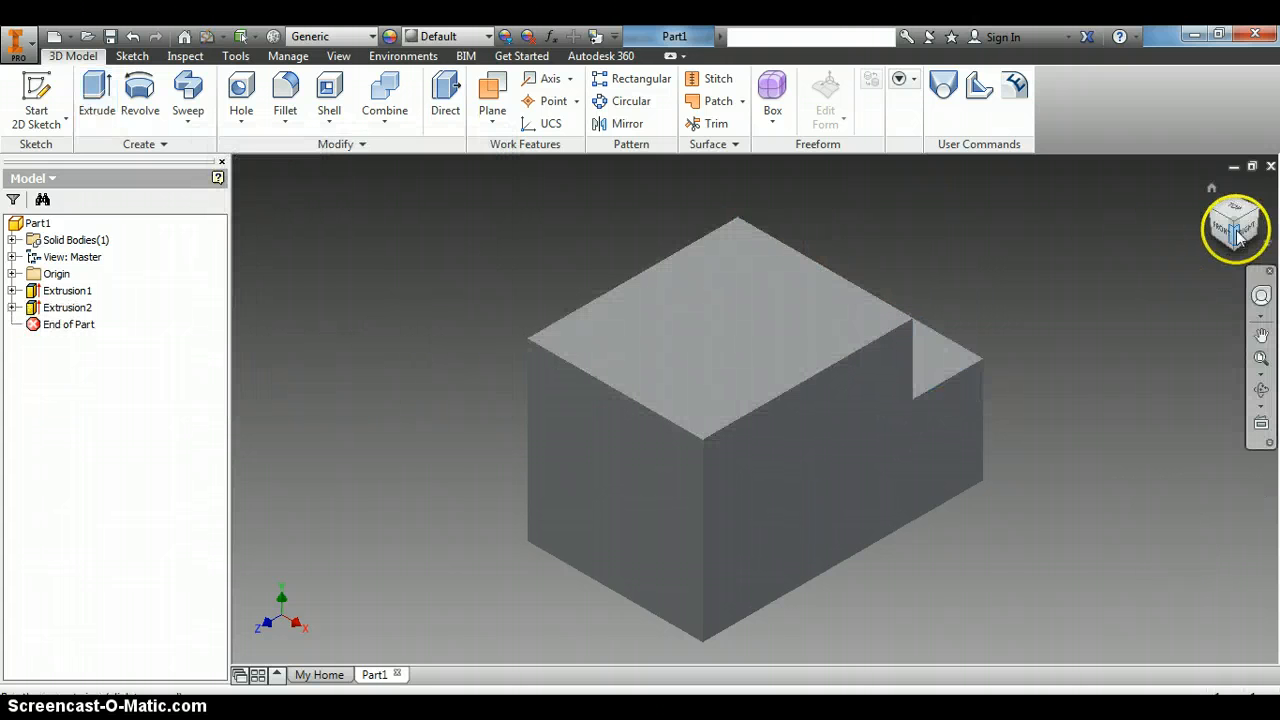
- Cut a matching square notch through the block along the opposite upper corner of the same face
drag(1237, 229, 1277, 240)
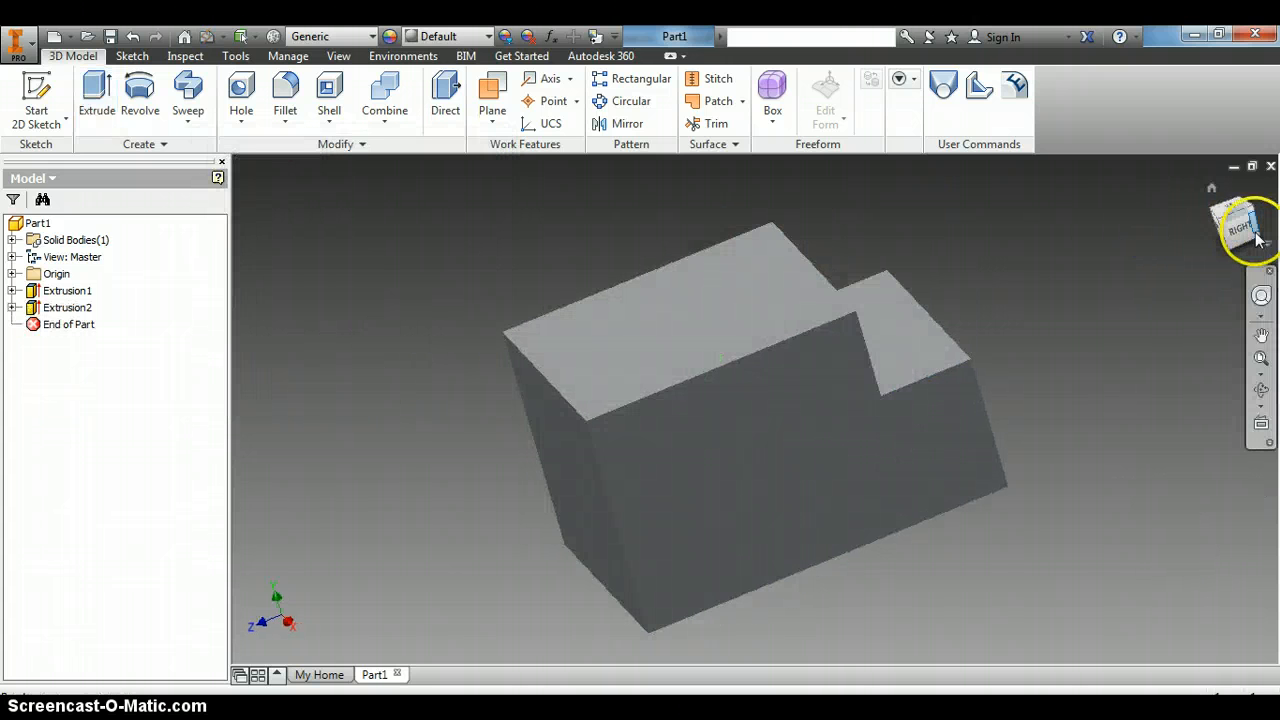
drag(1165, 230, 1114, 246)
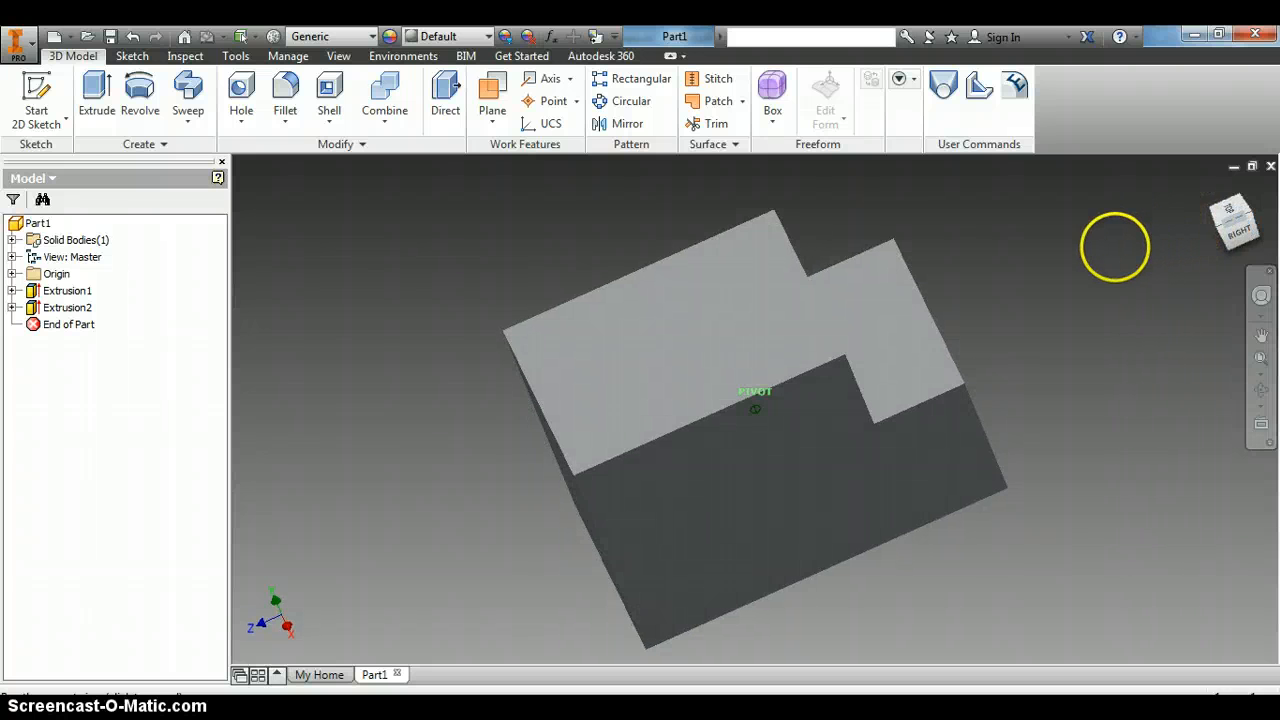
drag(986, 238, 963, 237)
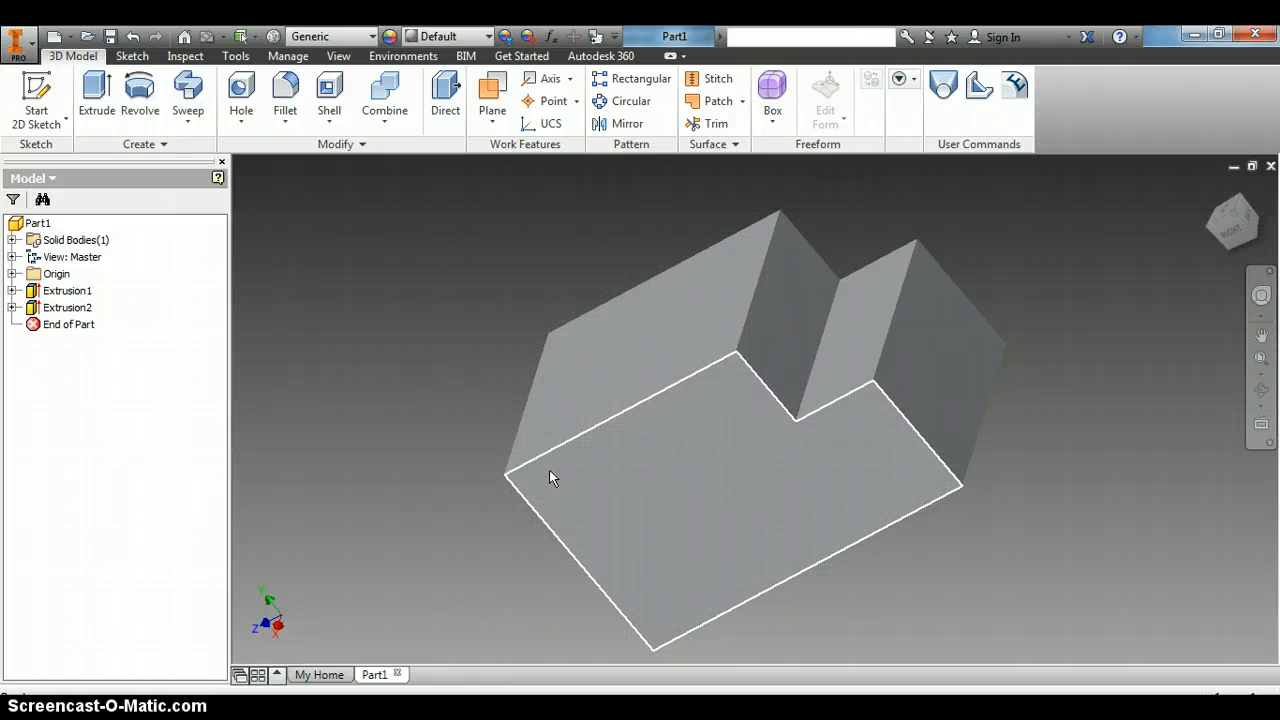
drag(553, 473, 773, 574)
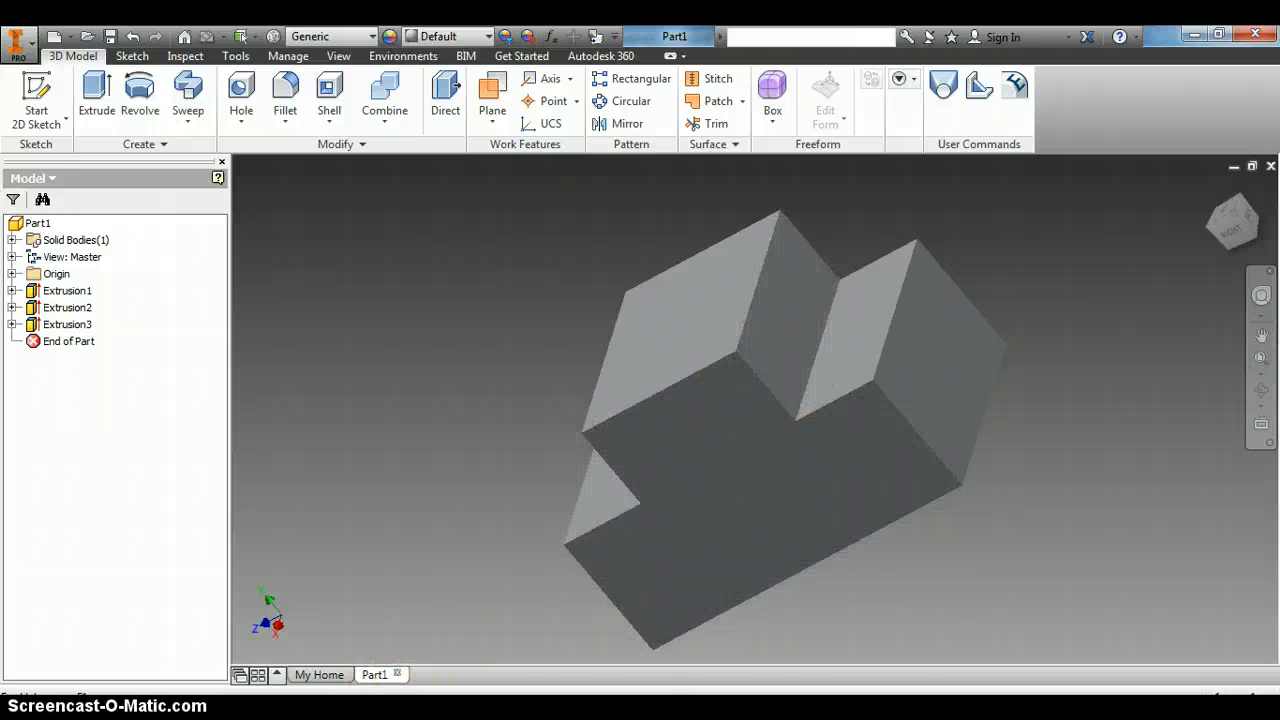
- Check the bottom slot's dimensions in the Word drawing and, back in Inventor, start a 2D sketch on the block's stepped right face
key(alt+Tab)
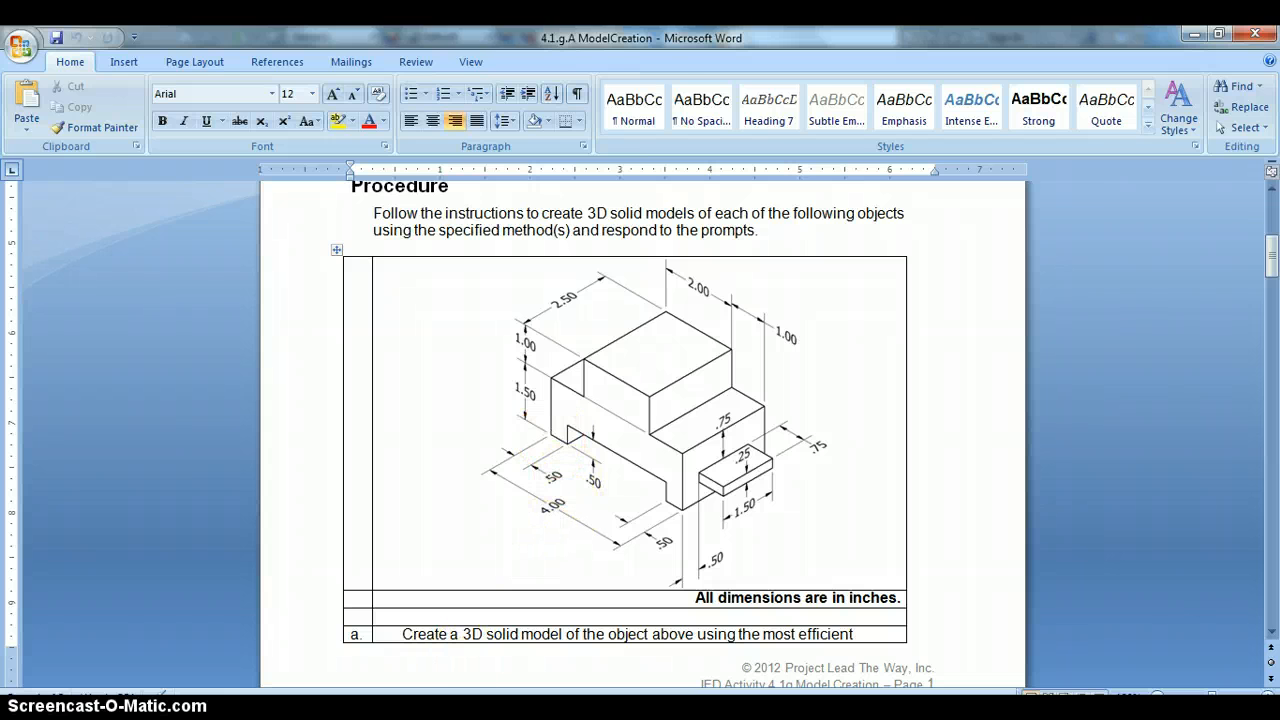
click(484, 710)
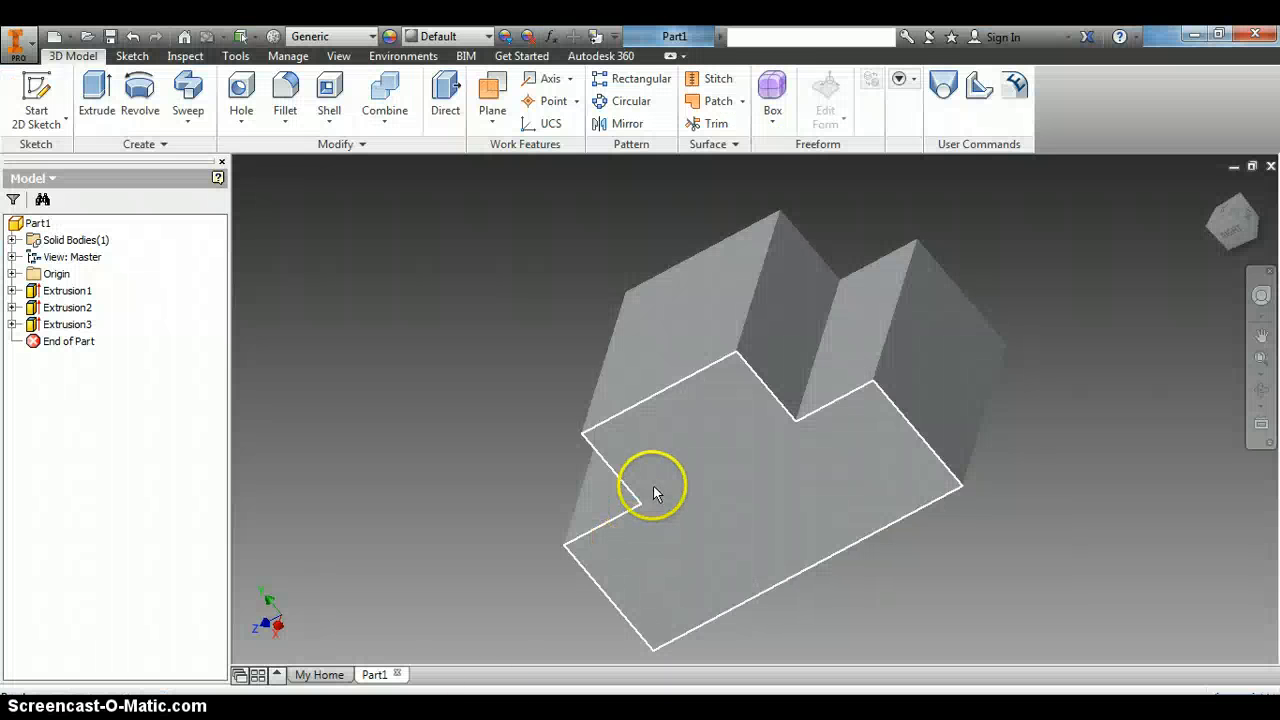
key(s)
click(755, 534)
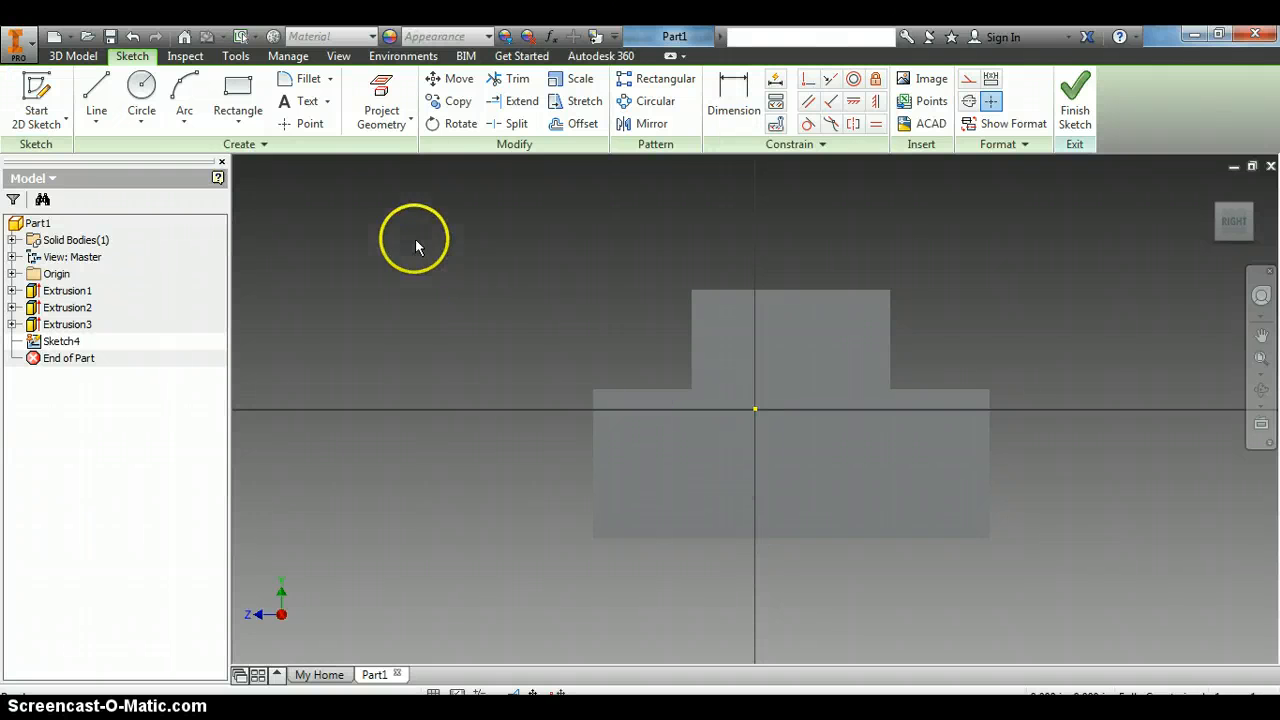
- Sketch a wide rectangle rising from the middle of the face's bottom edge and dimension its height to 0.5 in
click(236, 90)
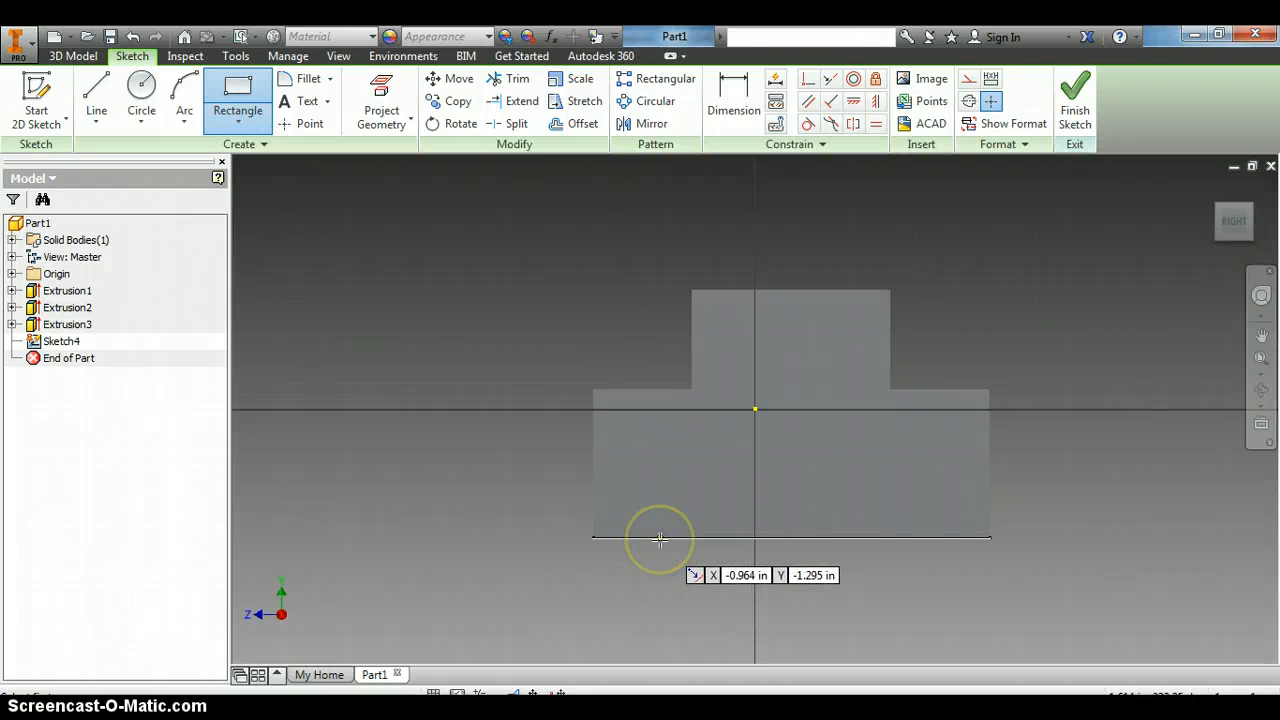
drag(659, 537, 930, 500)
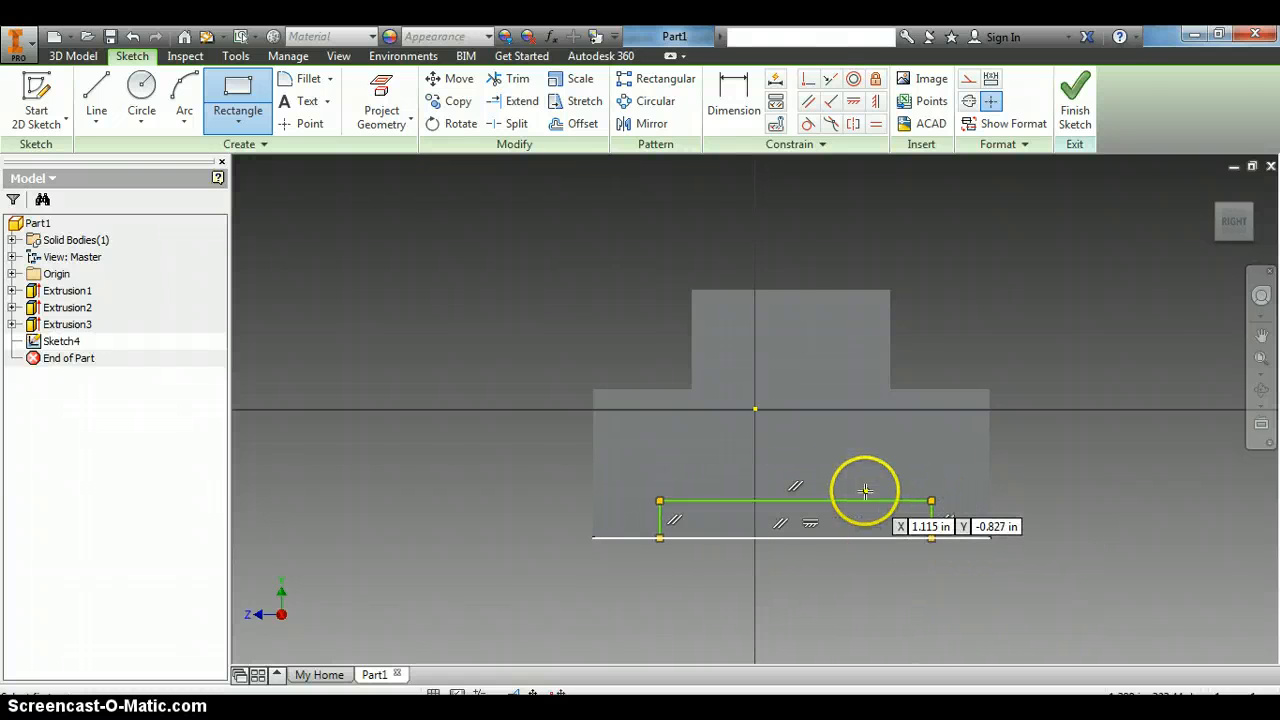
click(731, 110)
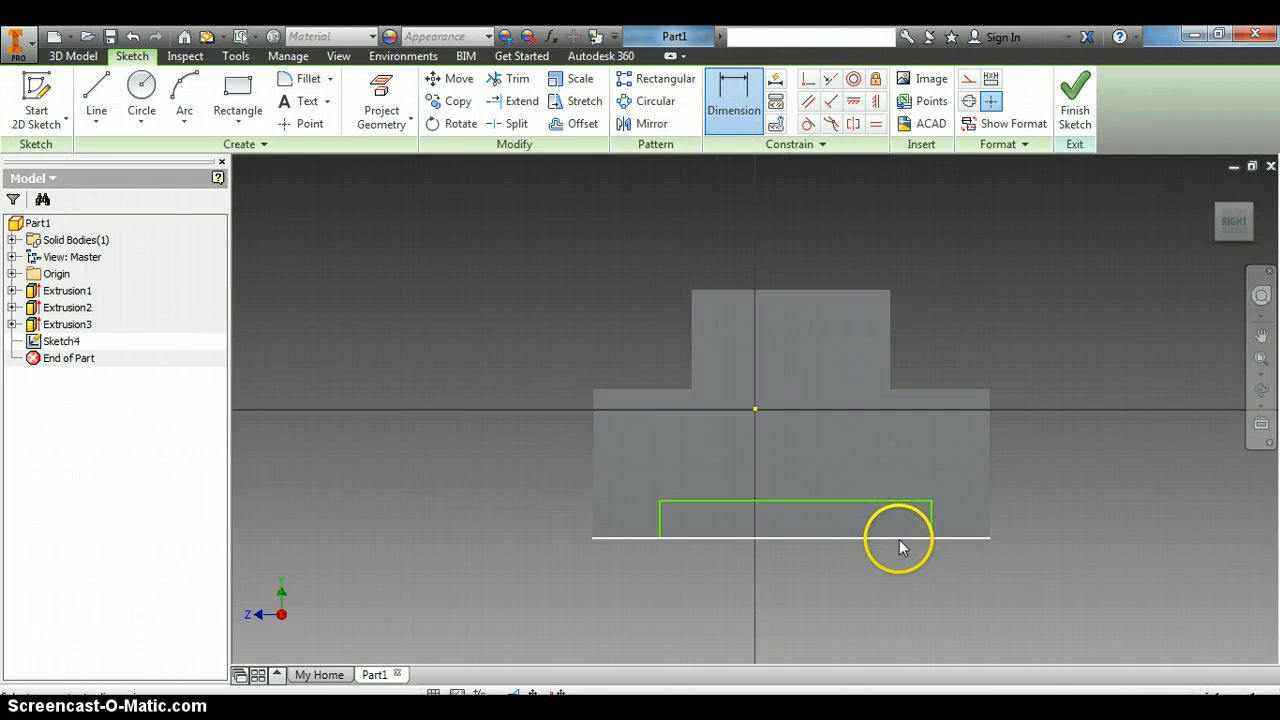
click(899, 539)
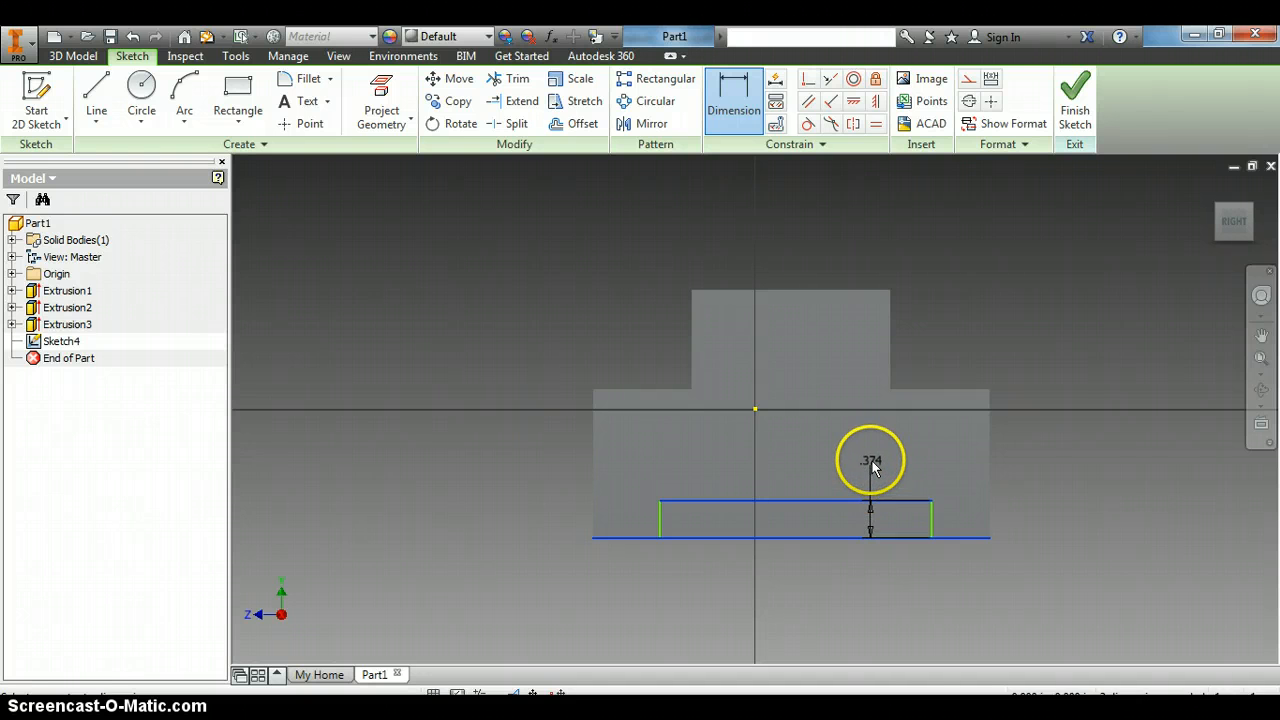
click(872, 458)
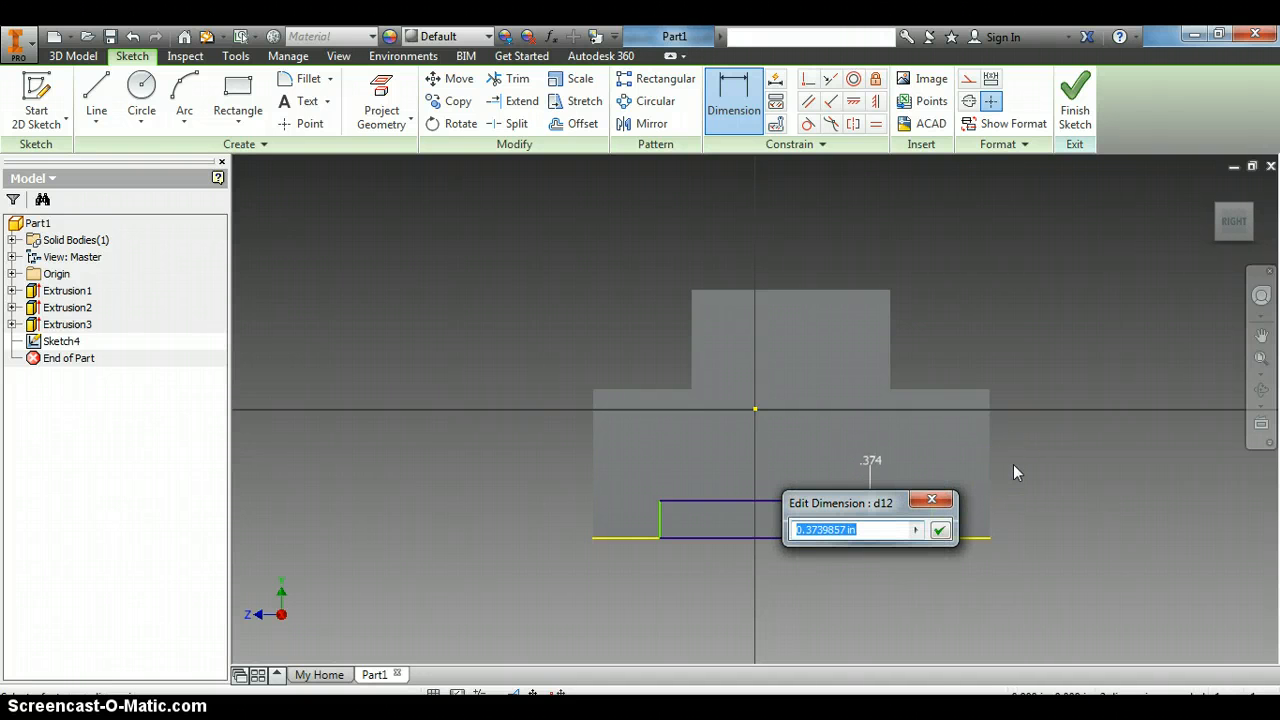
text(.5)
key(Return)
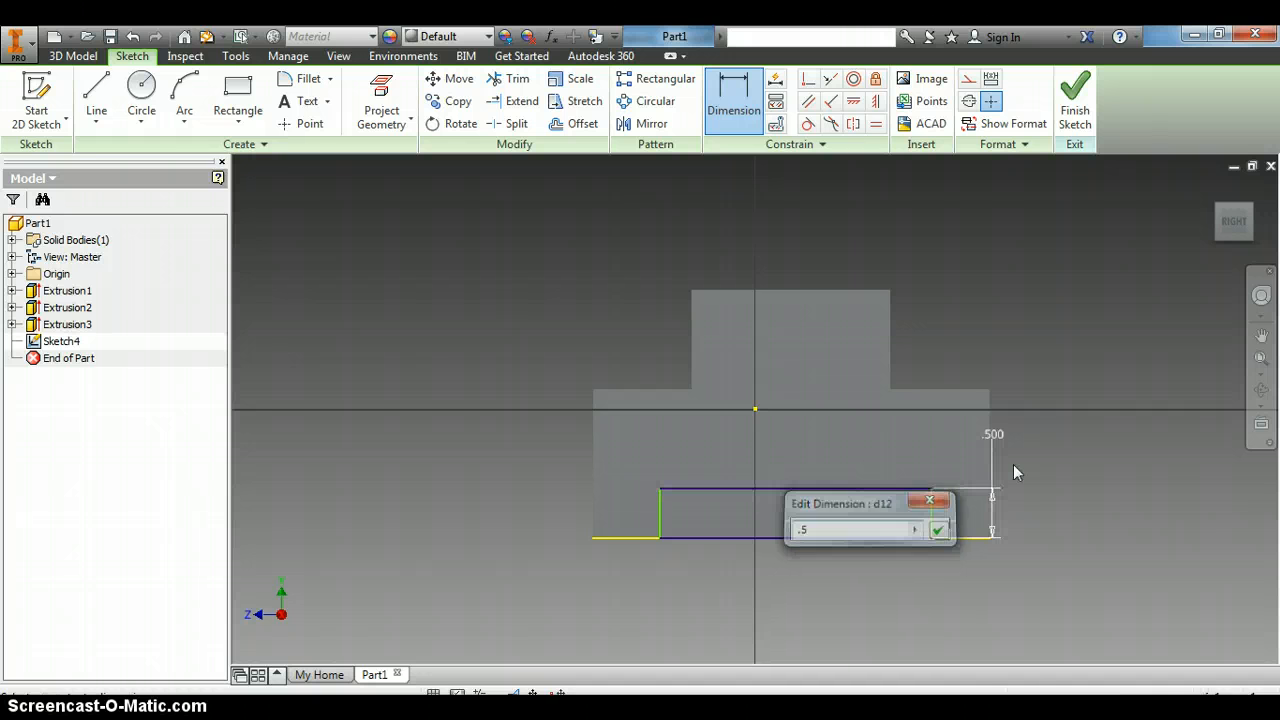
click(995, 500)
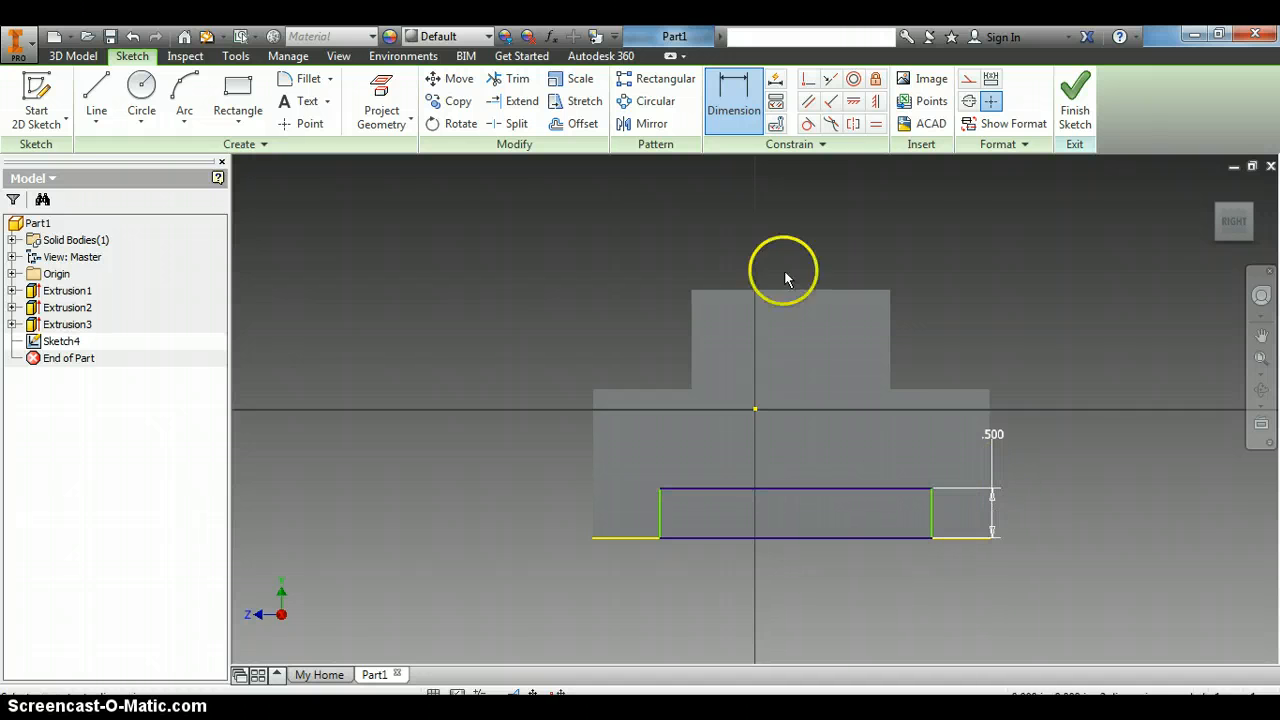
- Dimension the gap between the slot rectangle's lower right corner and the face's lower right corner to 0.5 in
scroll(993, 543, up, 5)
click(981, 533)
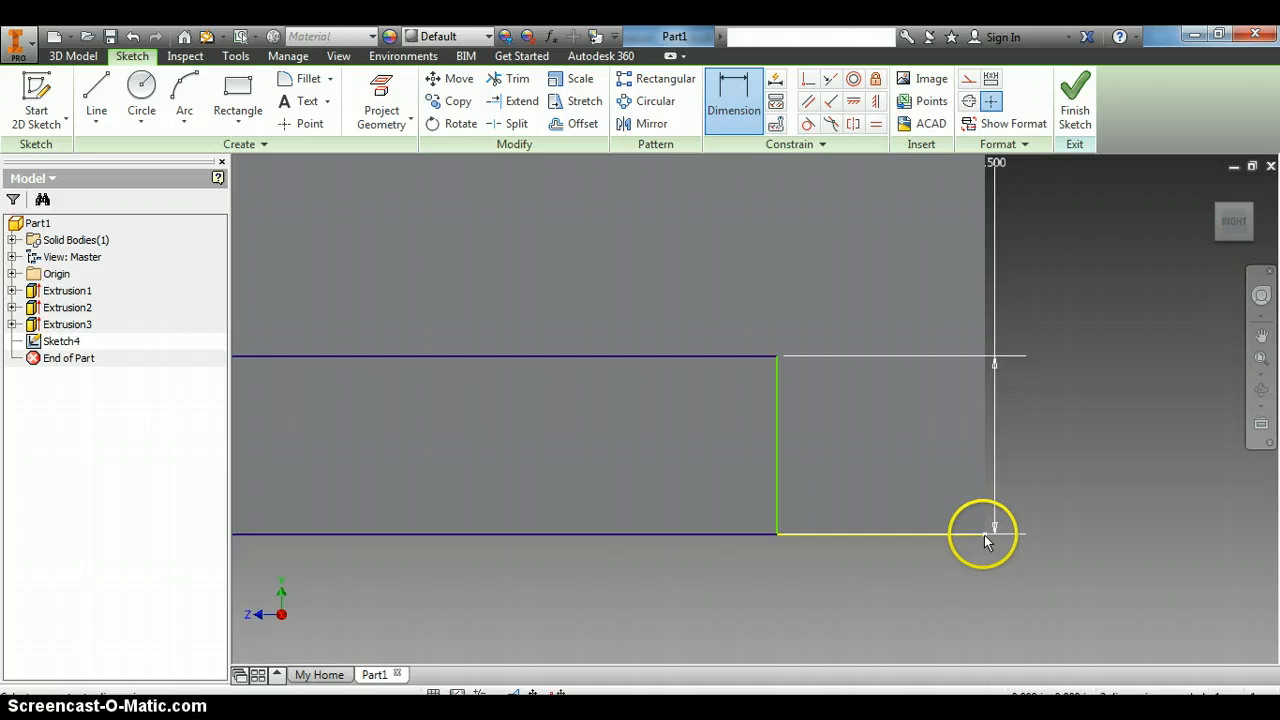
click(779, 535)
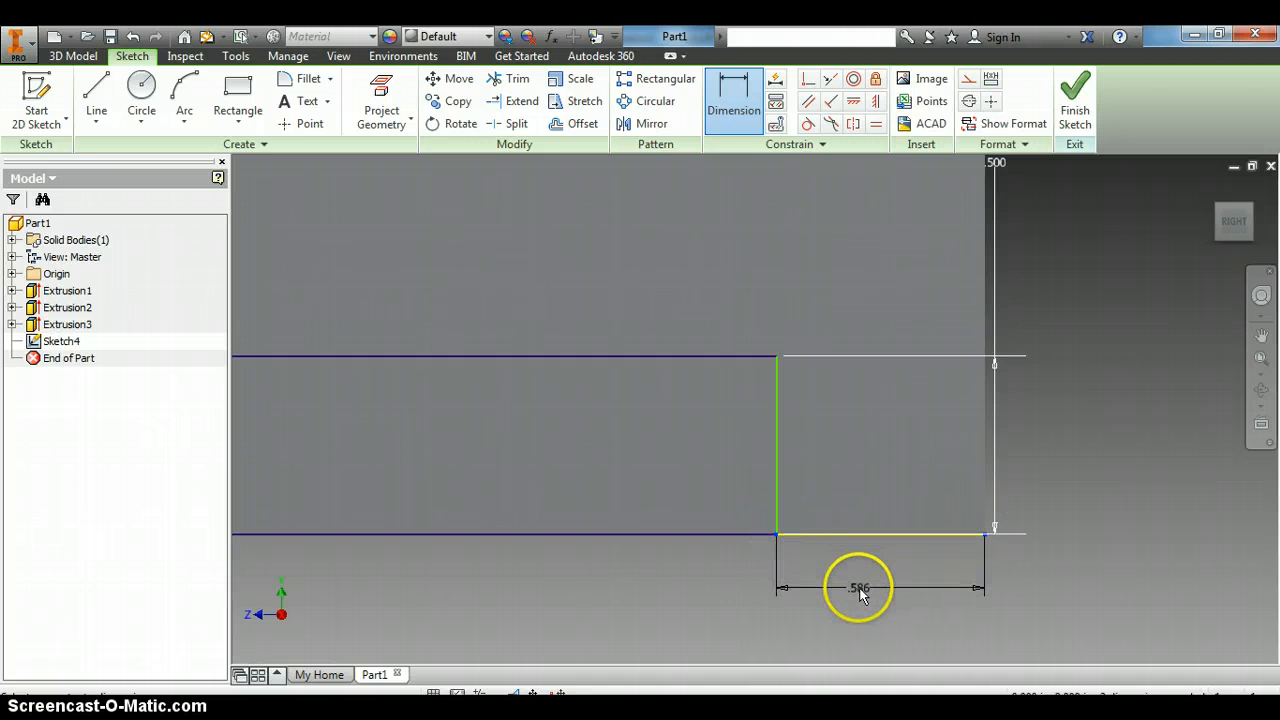
click(860, 592)
text(.5)
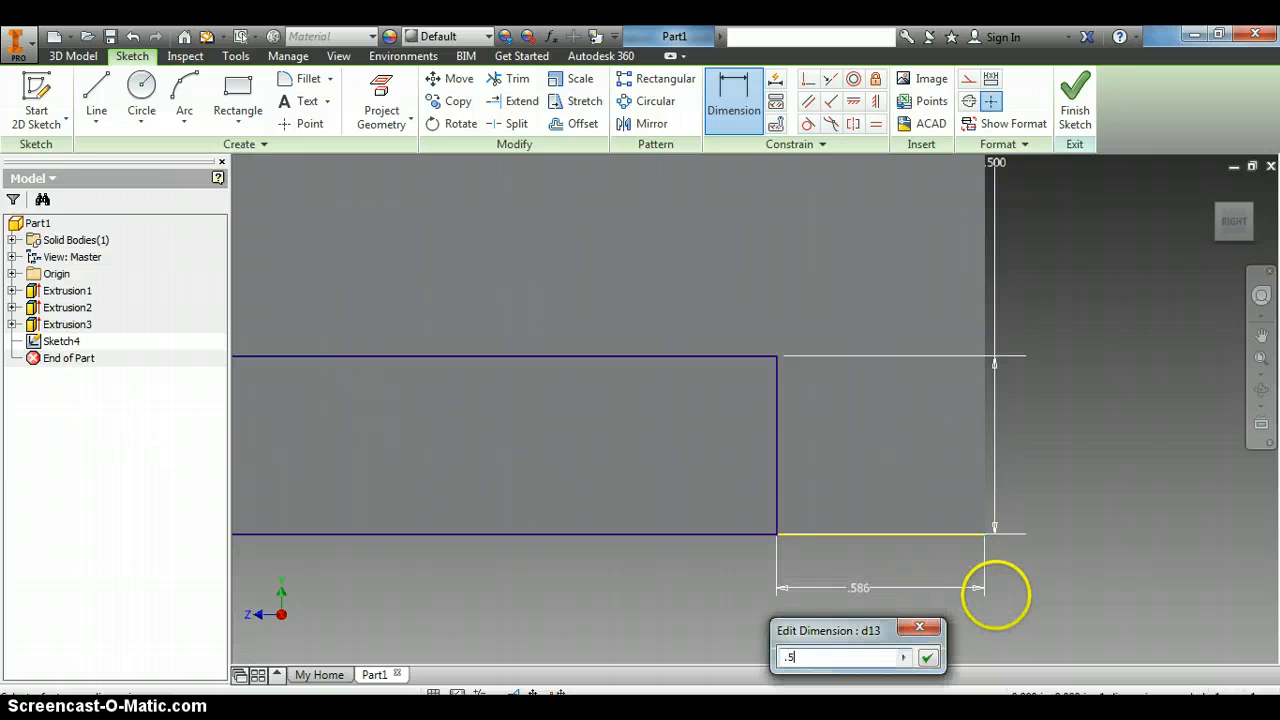
key(Return)
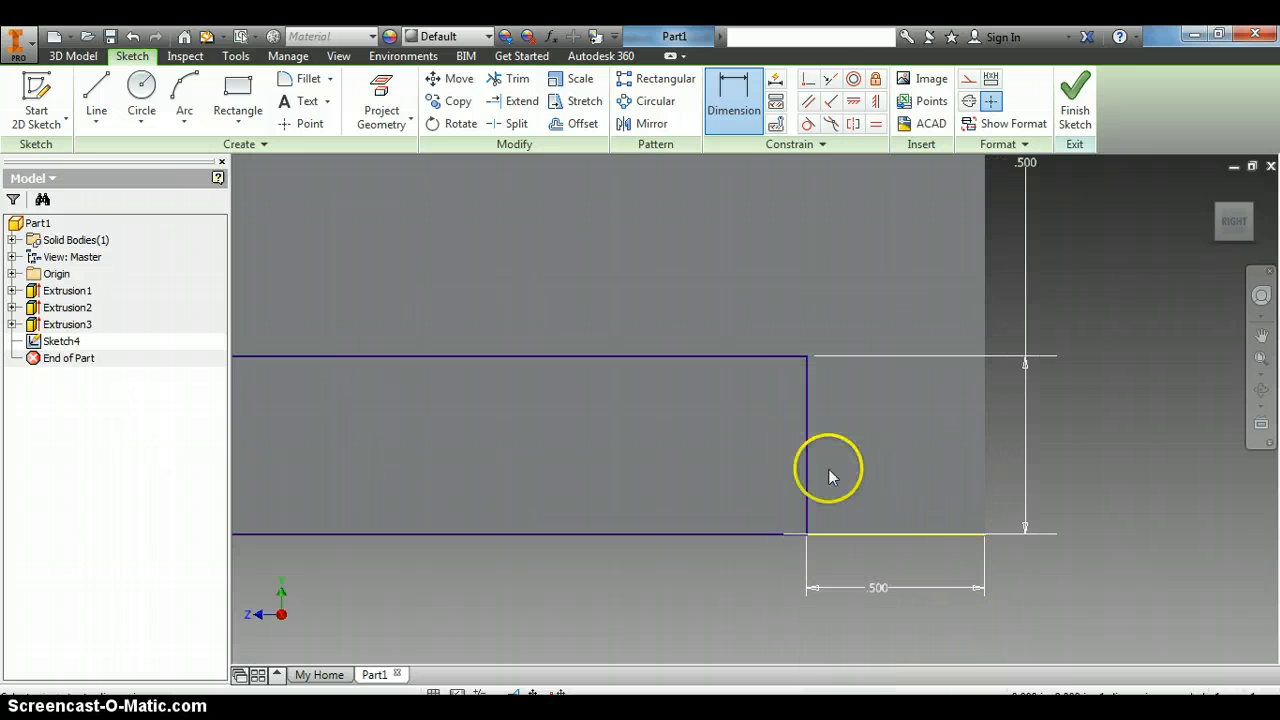
scroll(720, 600, down, 3)
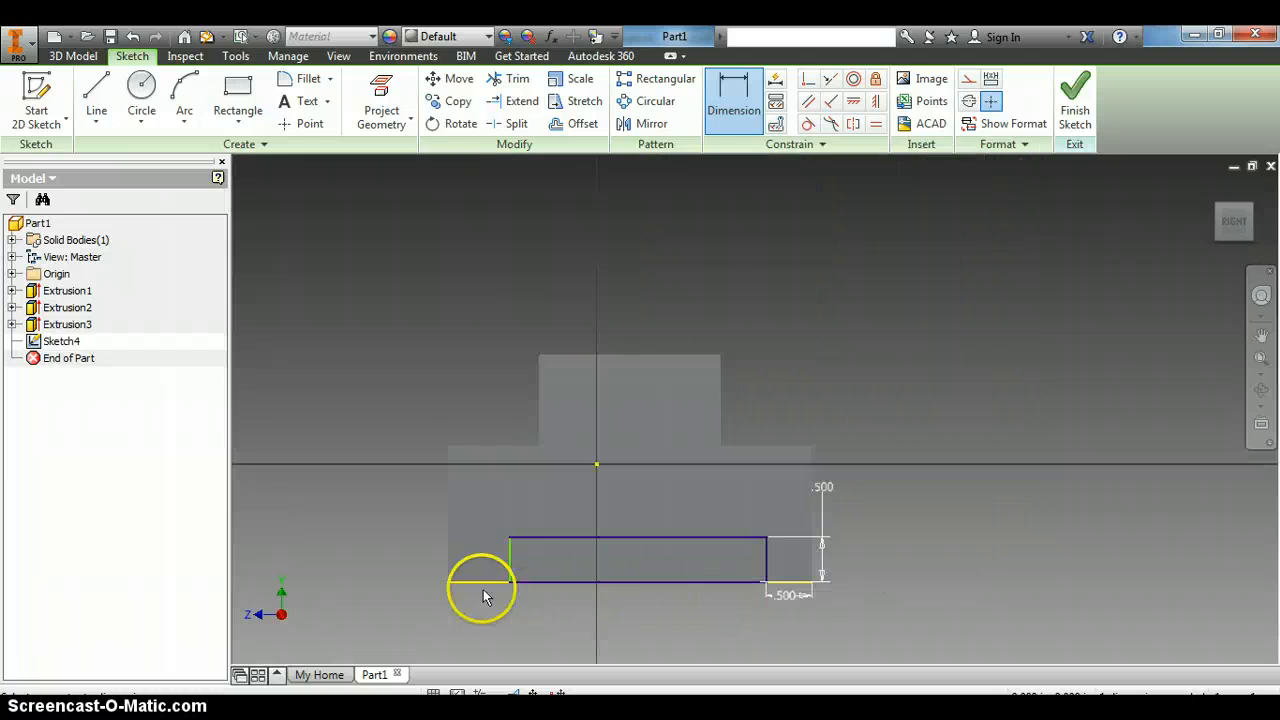
- Dimension the gap between the slot rectangle's lower left corner and the face's lower left corner to 0.5 in
scroll(458, 590, up, 5)
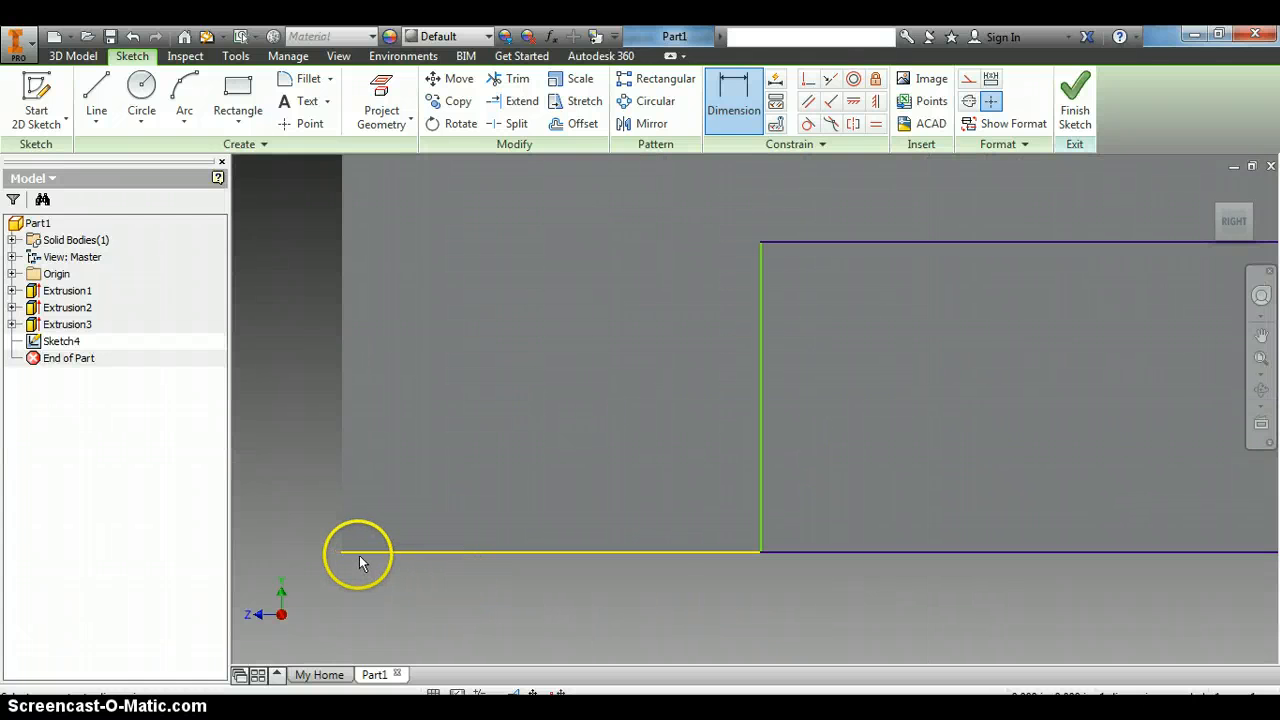
click(342, 551)
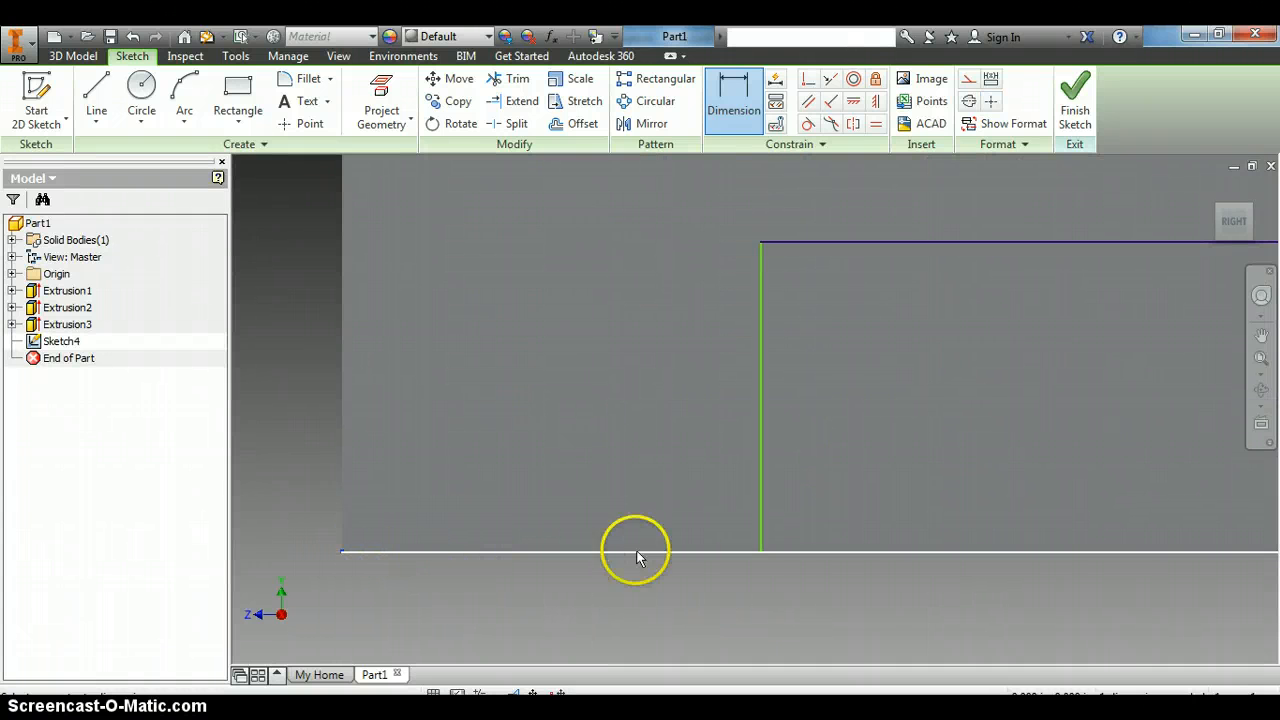
click(761, 551)
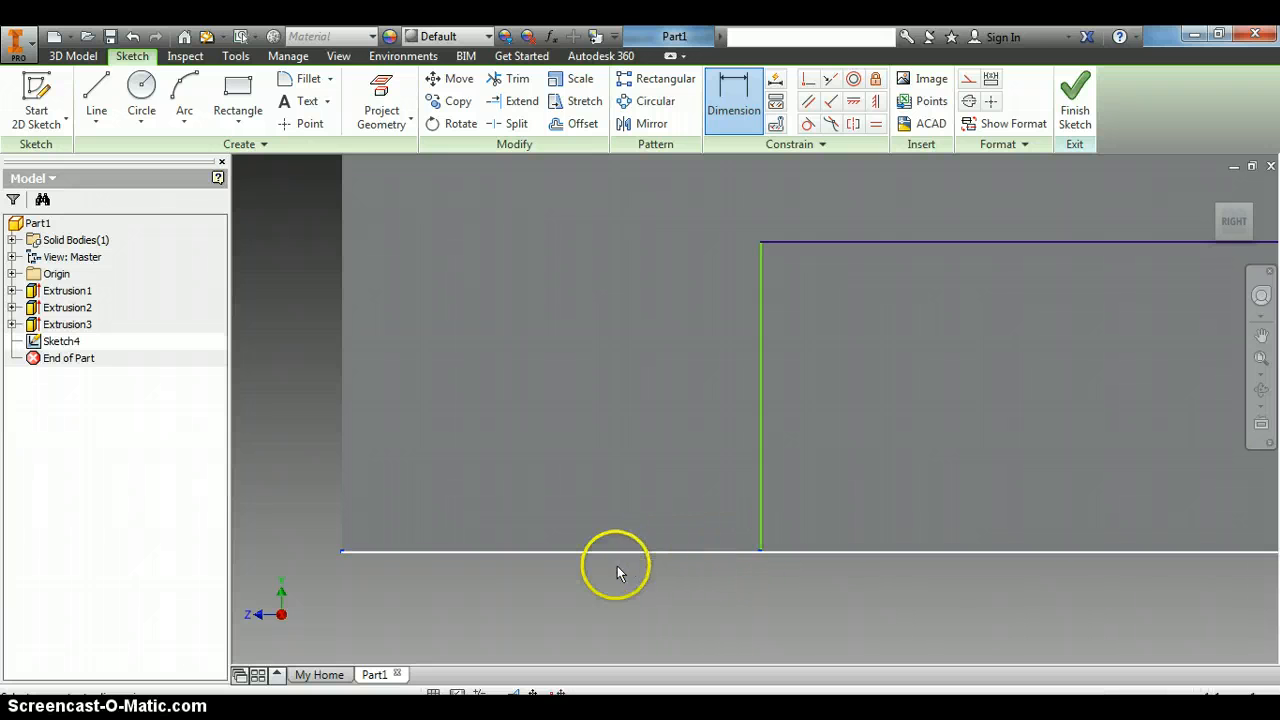
click(585, 607)
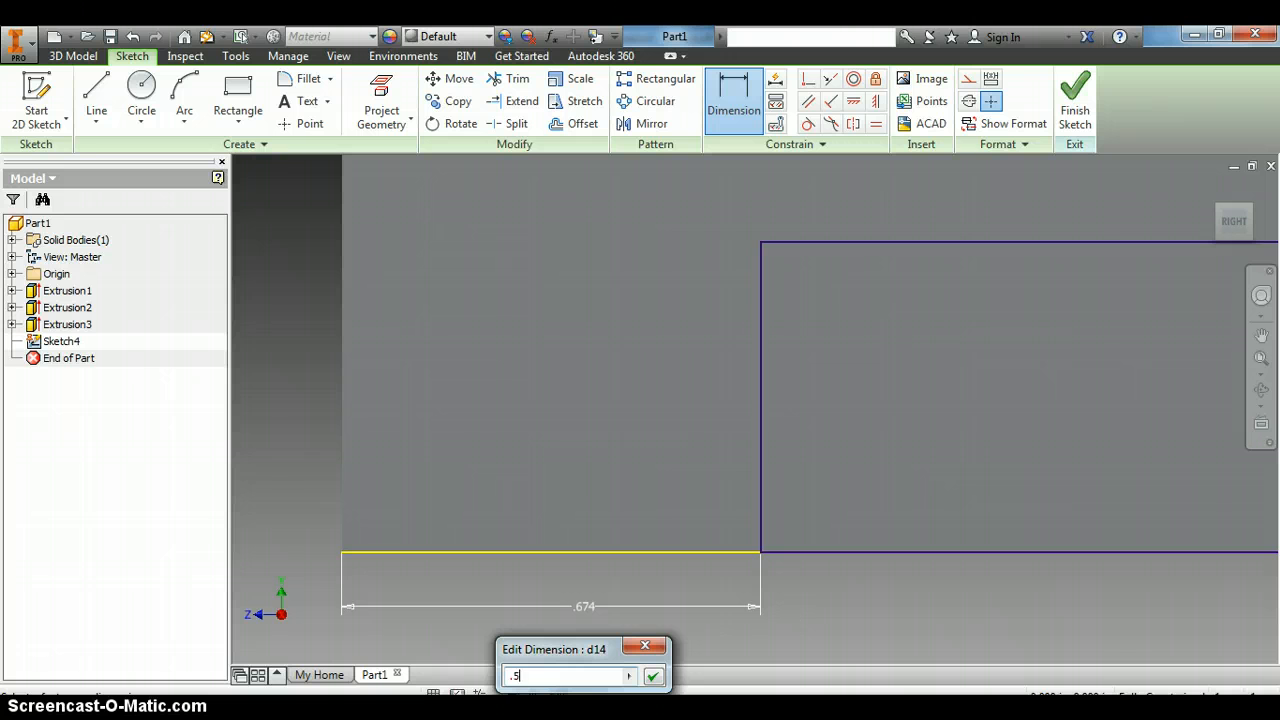
key(Return)
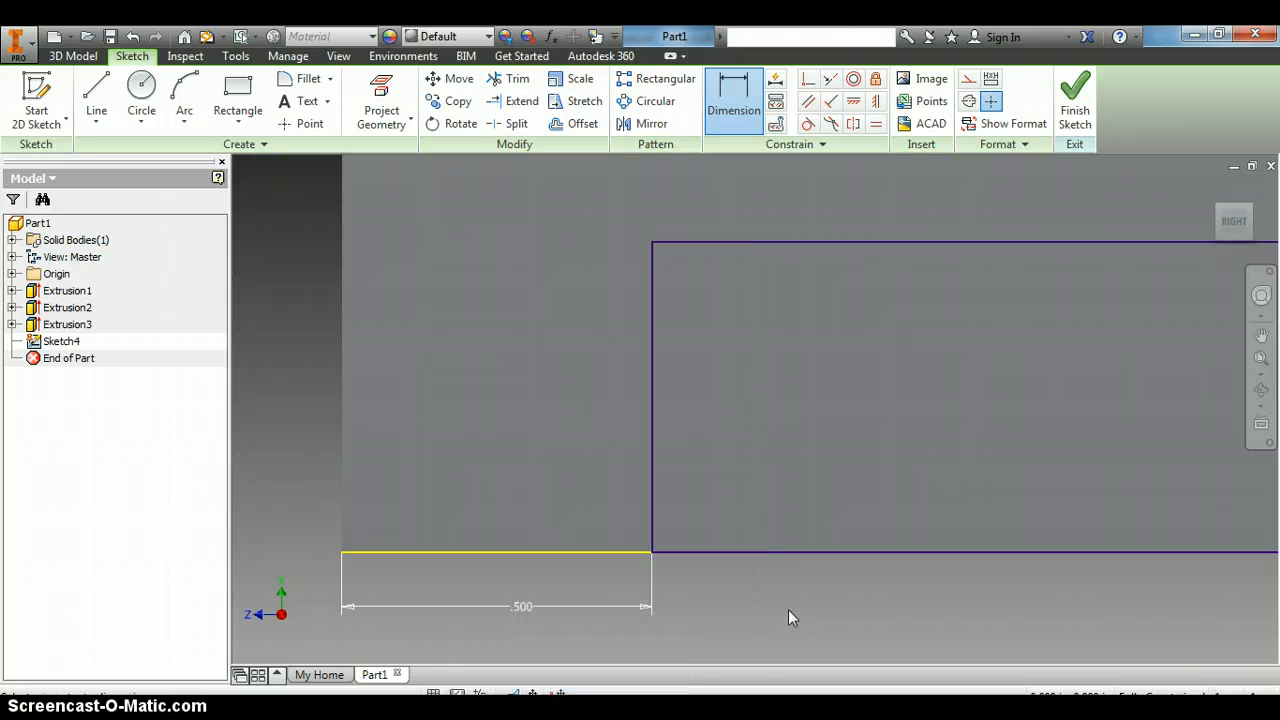
- Finish the sketch and cut the slot rectangle through the whole block with an Extrude cut, extents set to All
scroll(788, 617, down, 5)
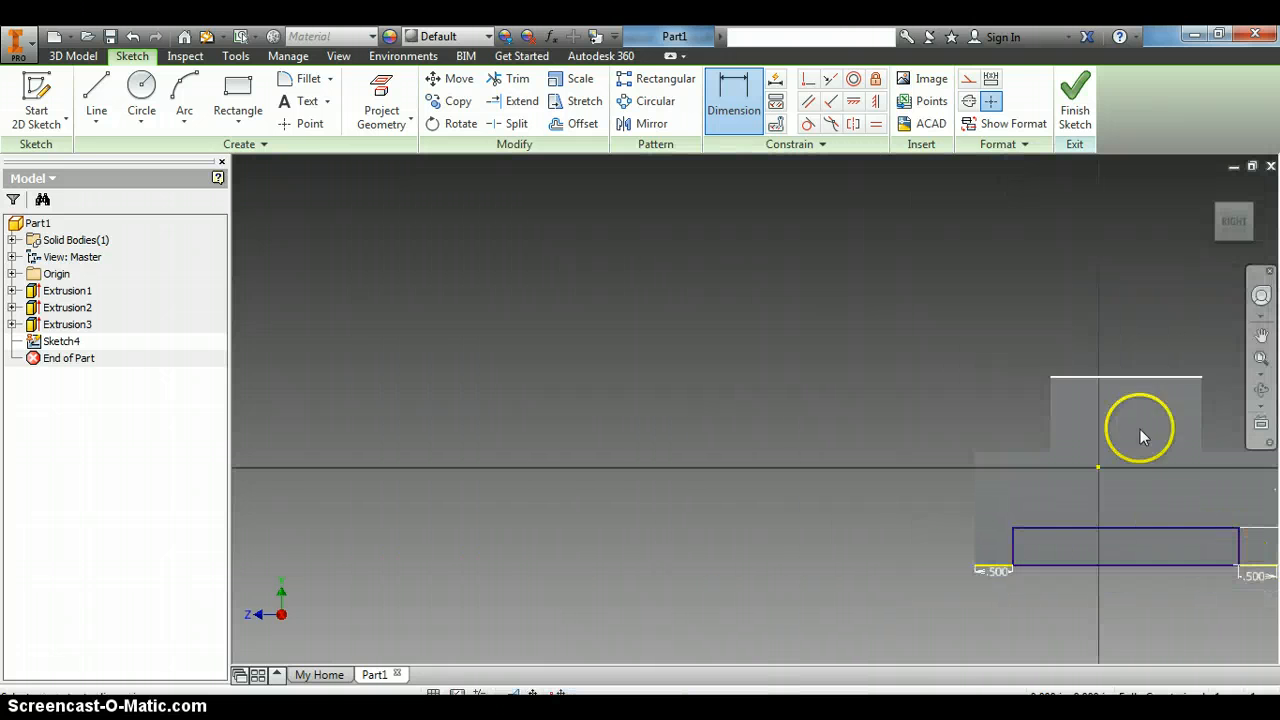
click(1236, 224)
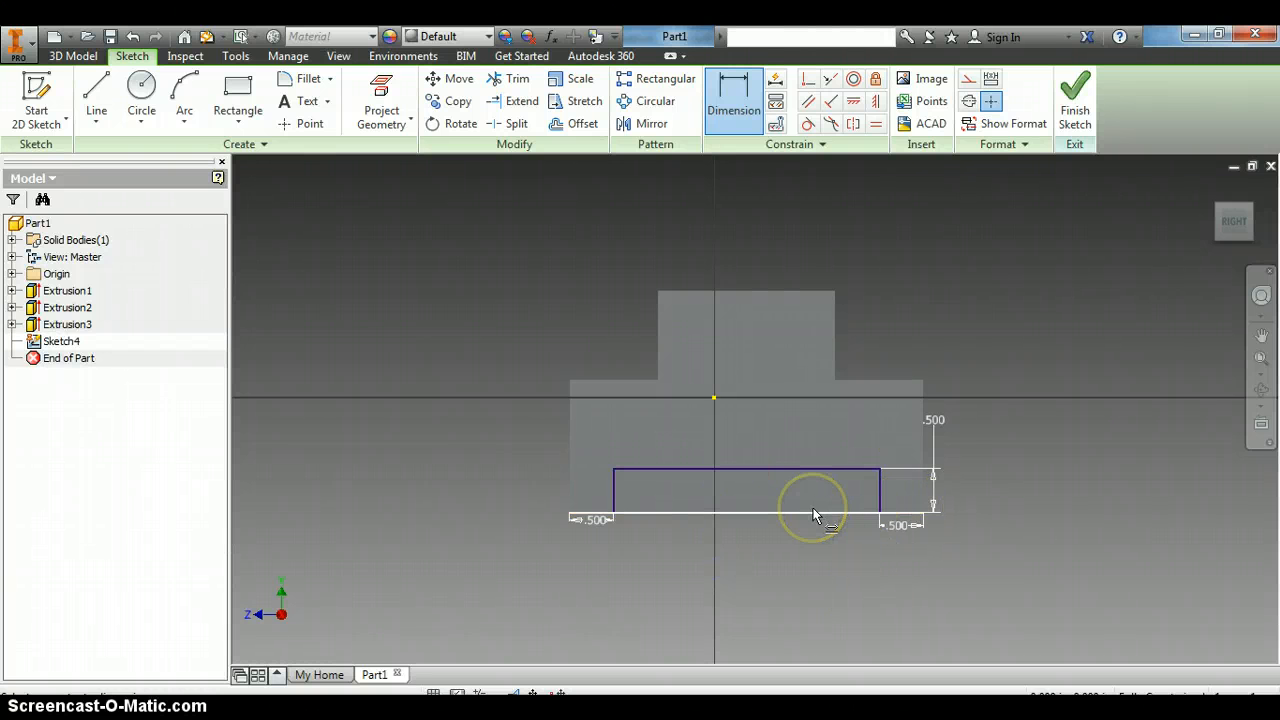
click(1078, 116)
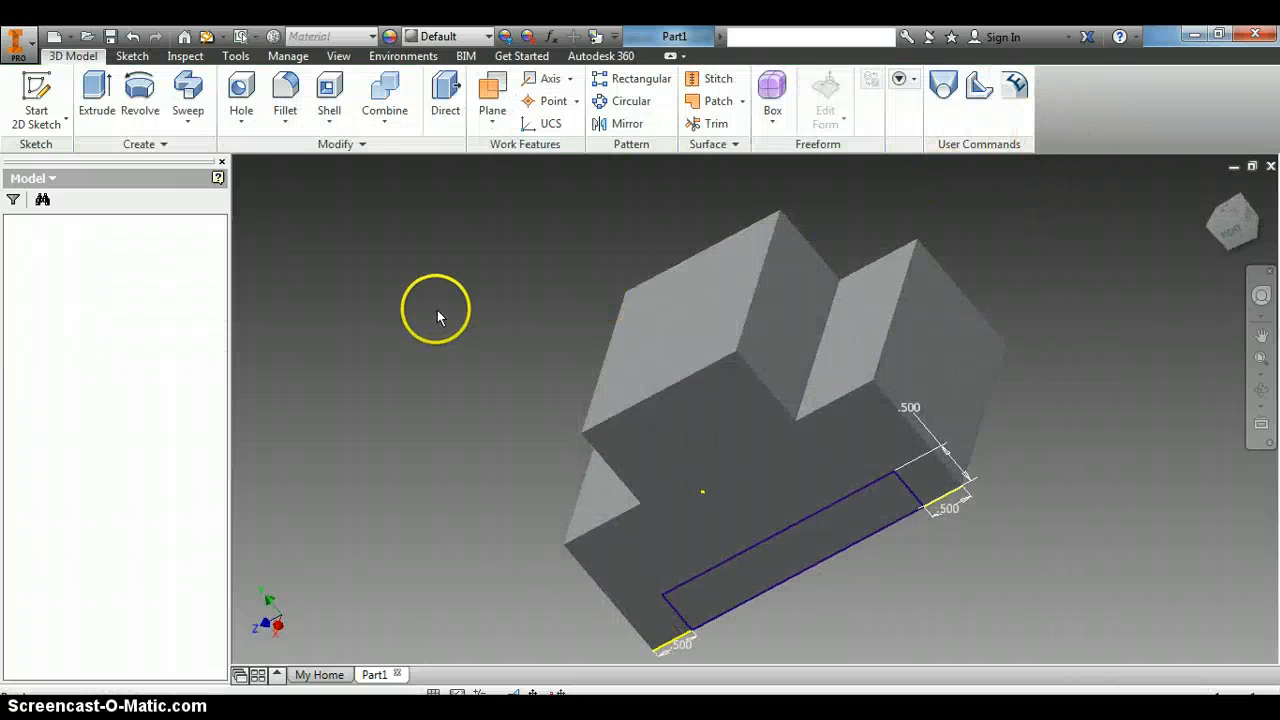
click(90, 96)
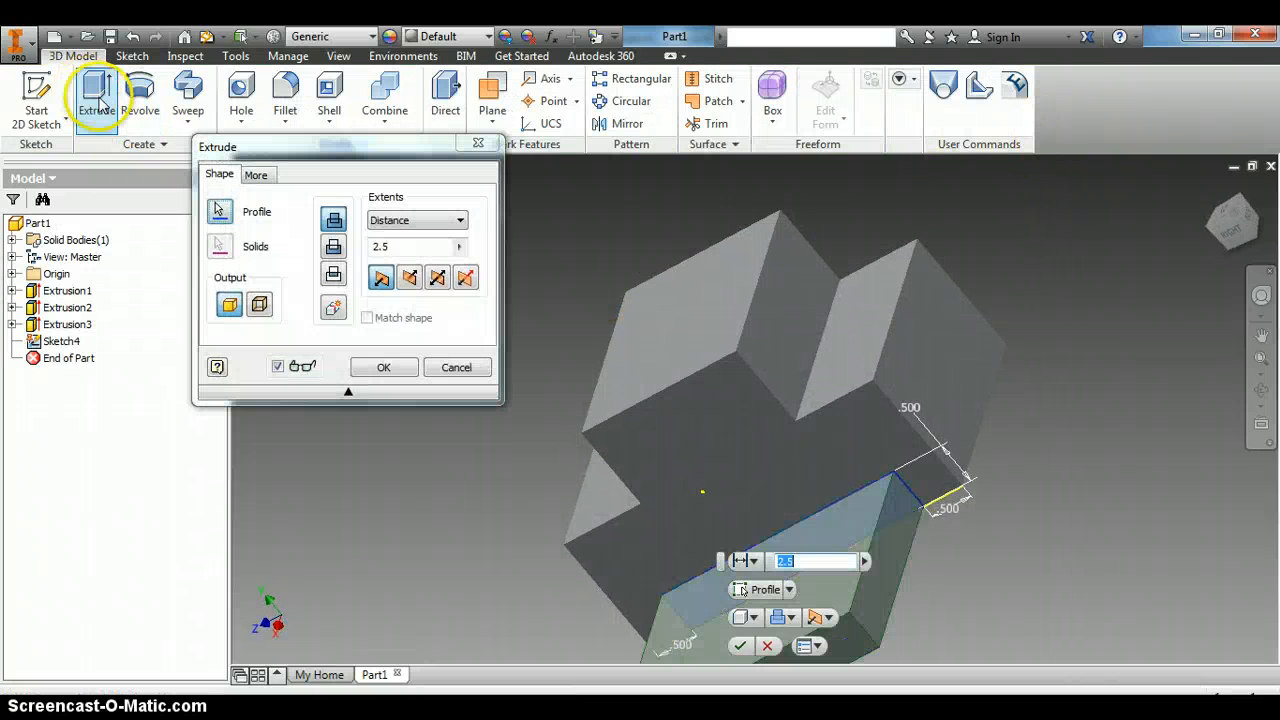
click(333, 248)
click(400, 222)
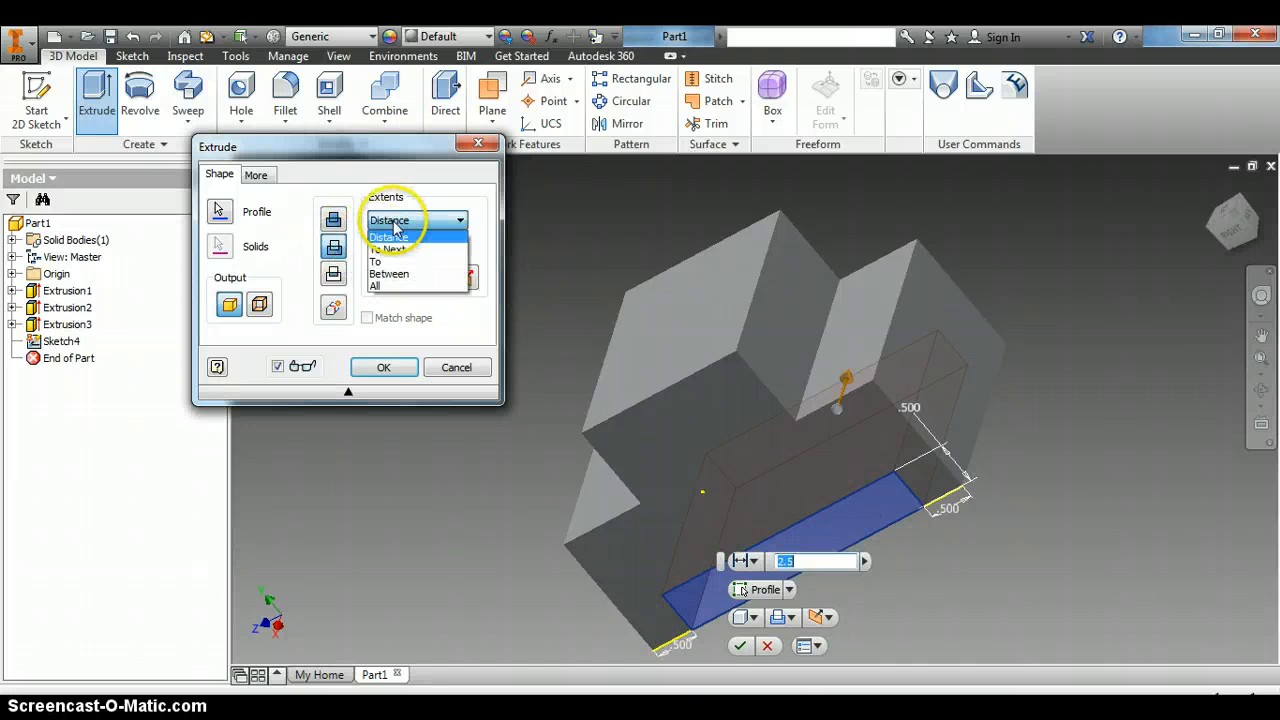
click(386, 286)
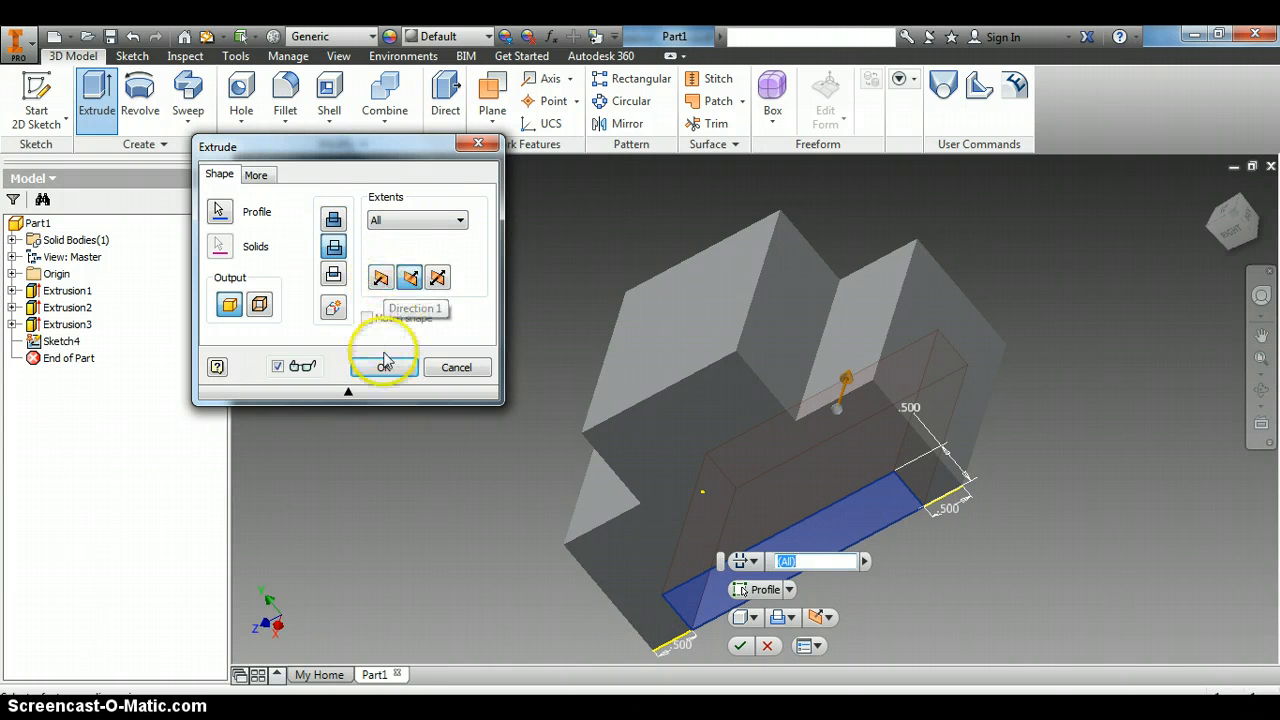
click(384, 366)
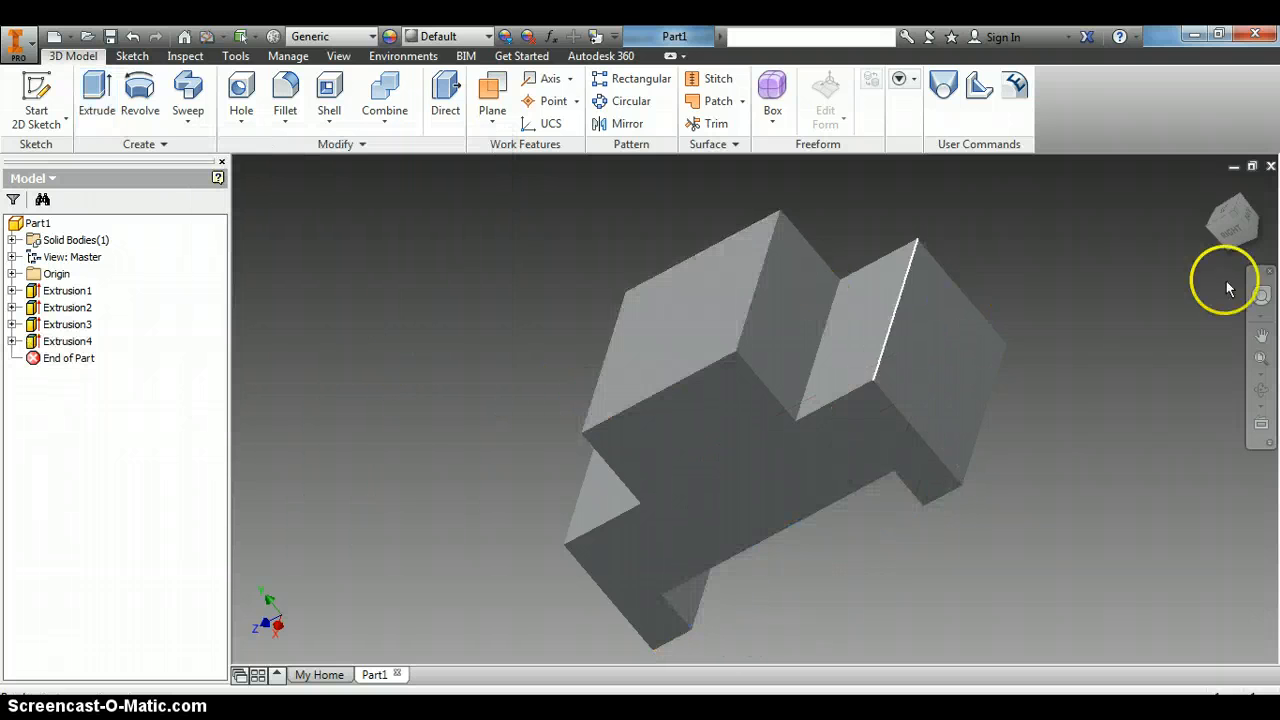
- Check the protruding tab's dimensions in the Word drawing and, back in Inventor, start a 2D sketch on the block's back face
mouse_move(1223, 220)
mouse_down()
mouse_move(1186, 175)
mouse_move(1166, 206)
mouse_up()
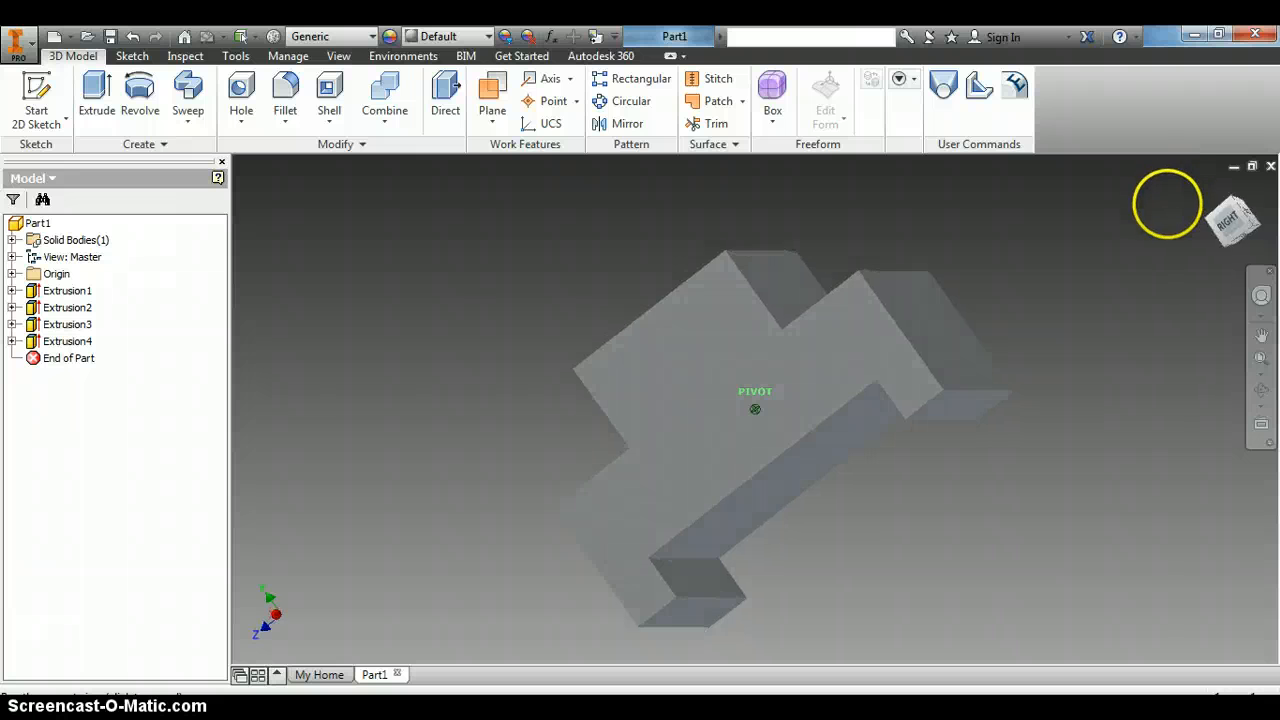
drag(1137, 257, 1154, 274)
key(alt+Tab)
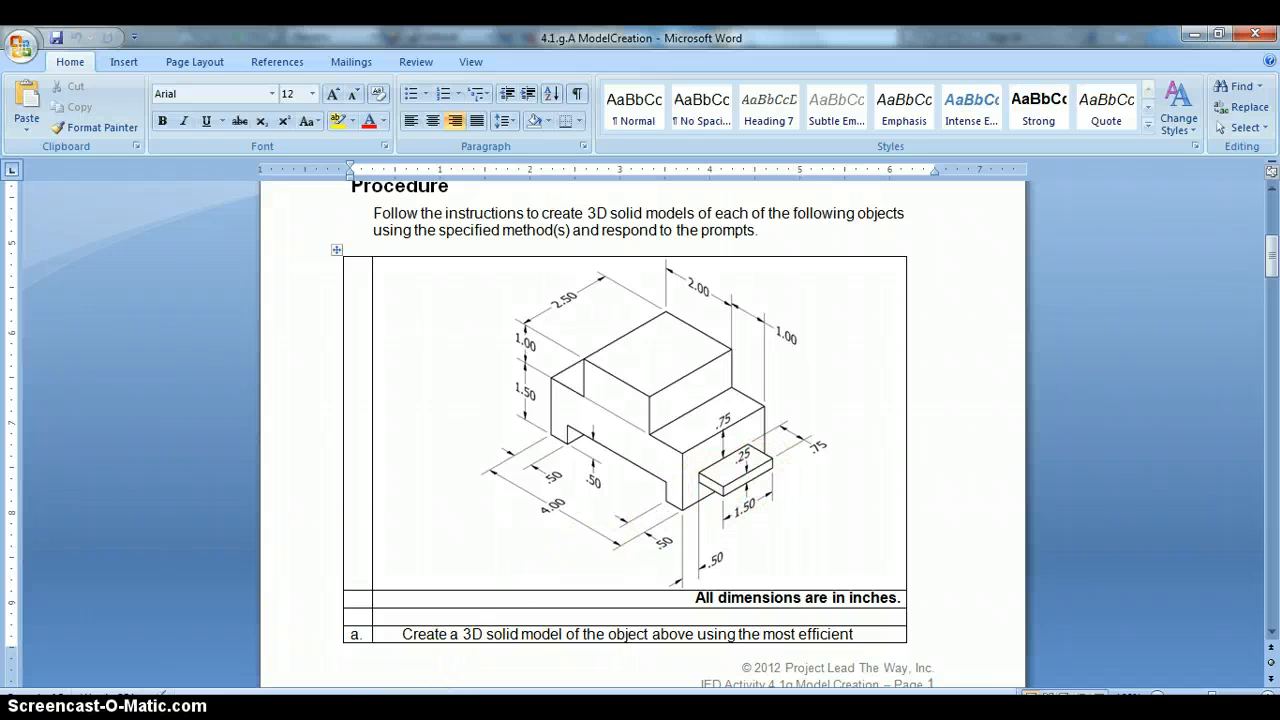
click(400, 692)
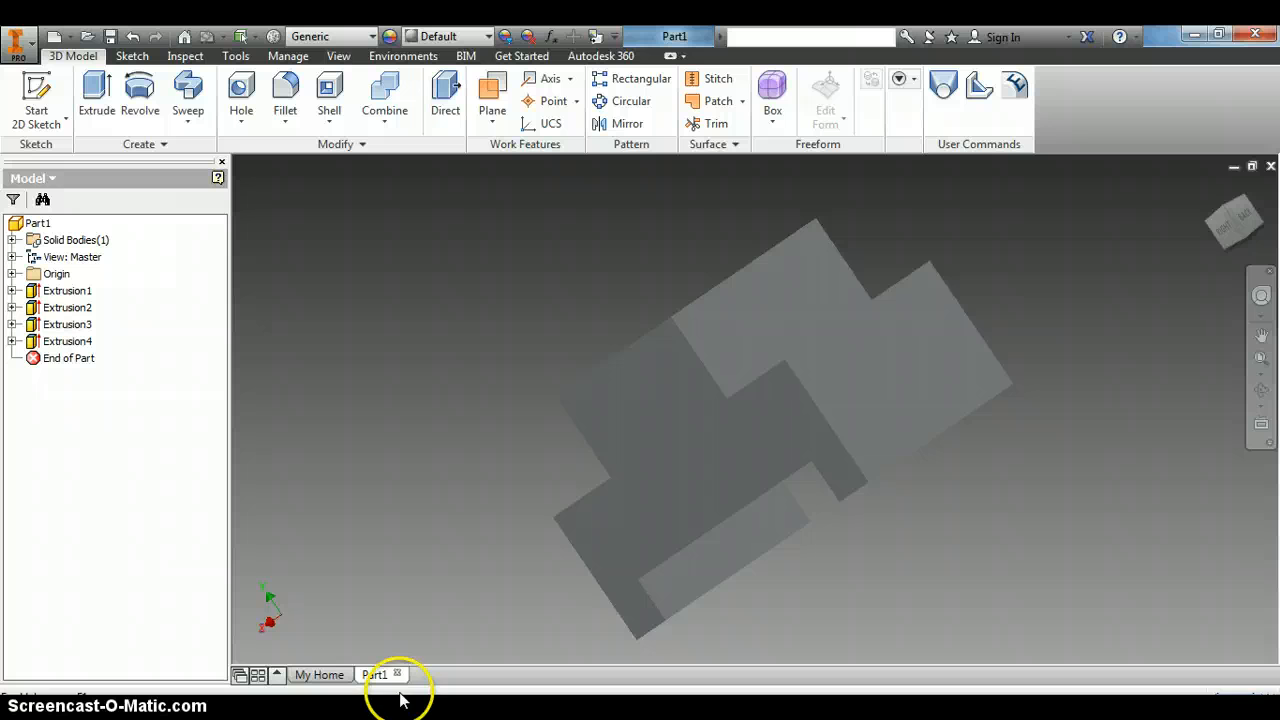
click(36, 88)
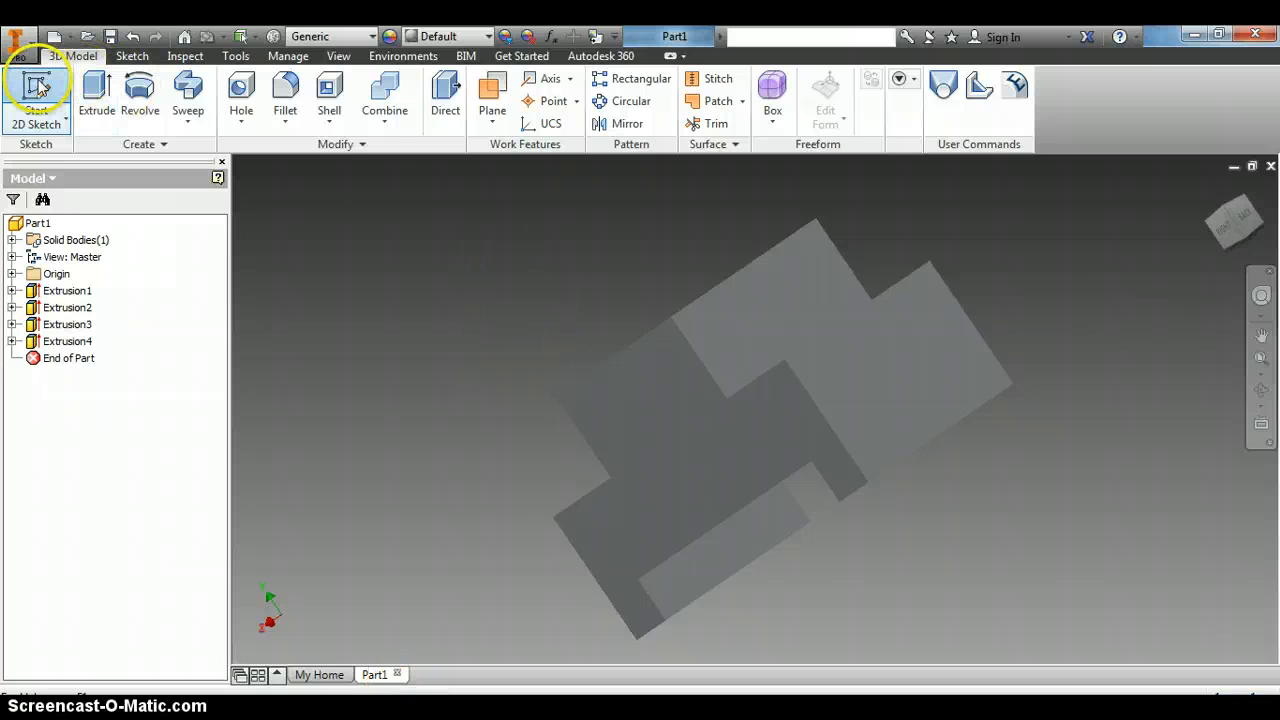
click(882, 386)
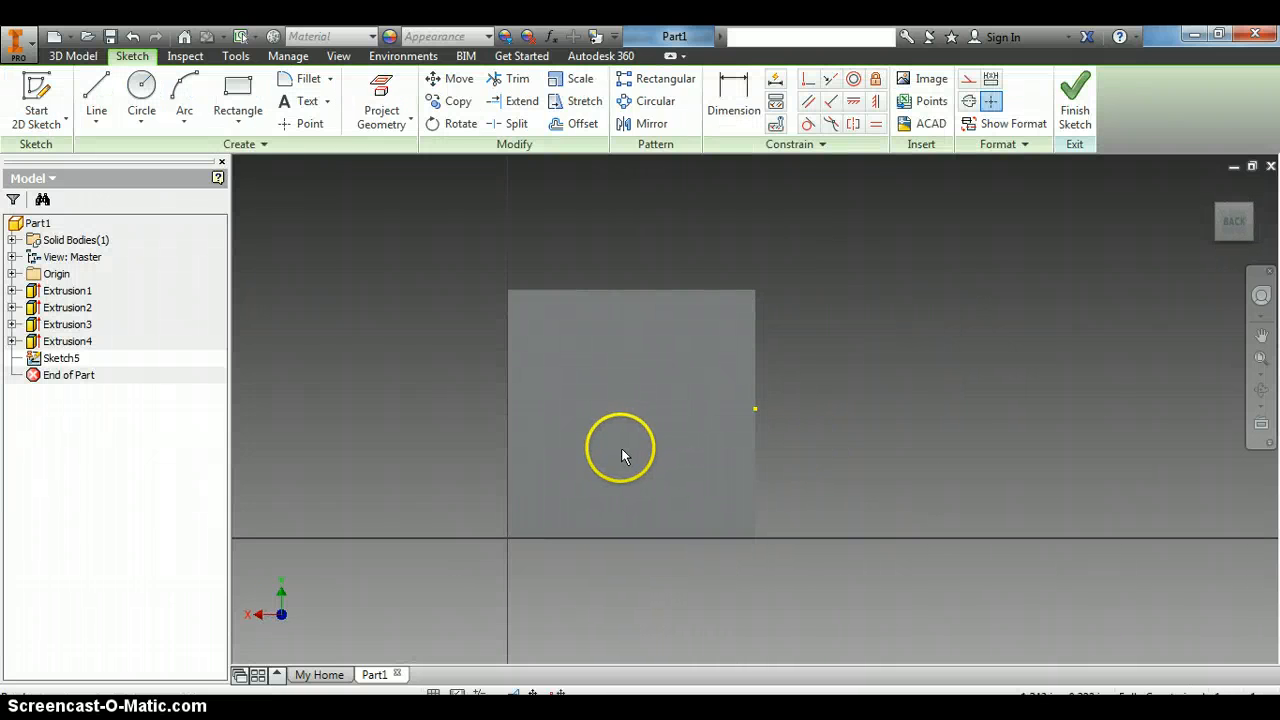
- Sketch a small rectangle about 1.1 in wide low on the back face and dimension its height to 0.25 in
click(232, 92)
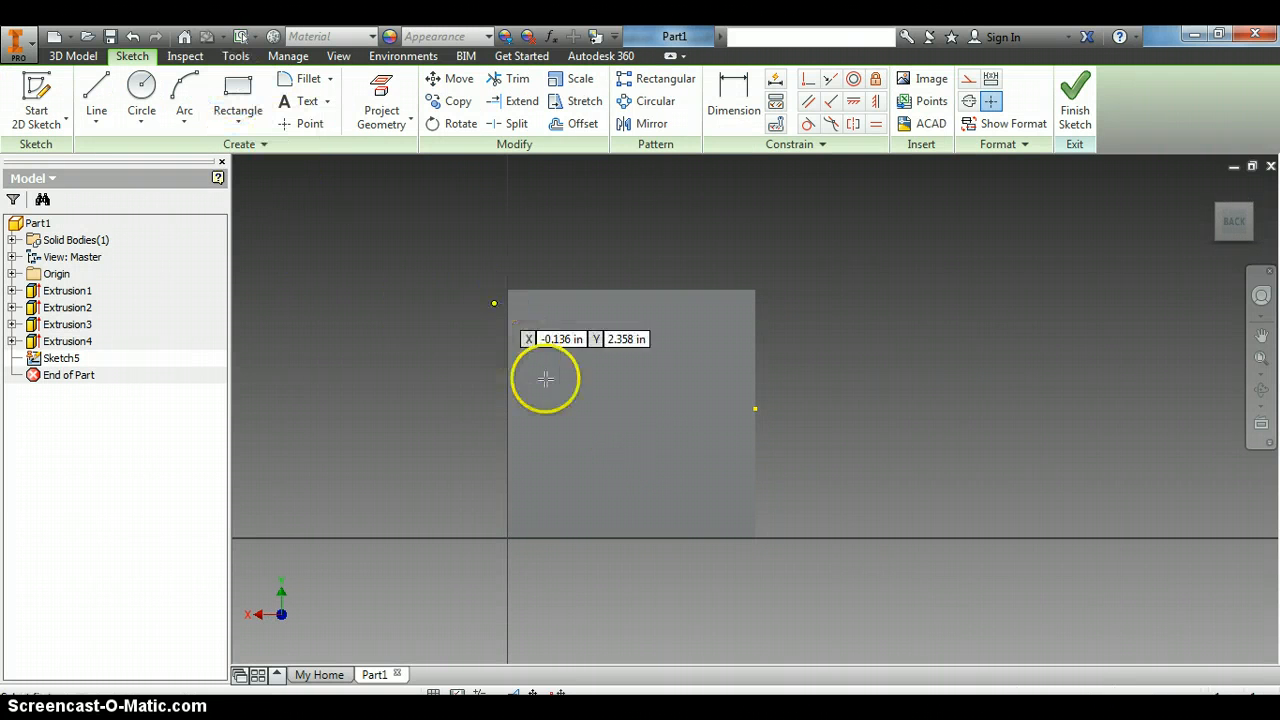
click(572, 484)
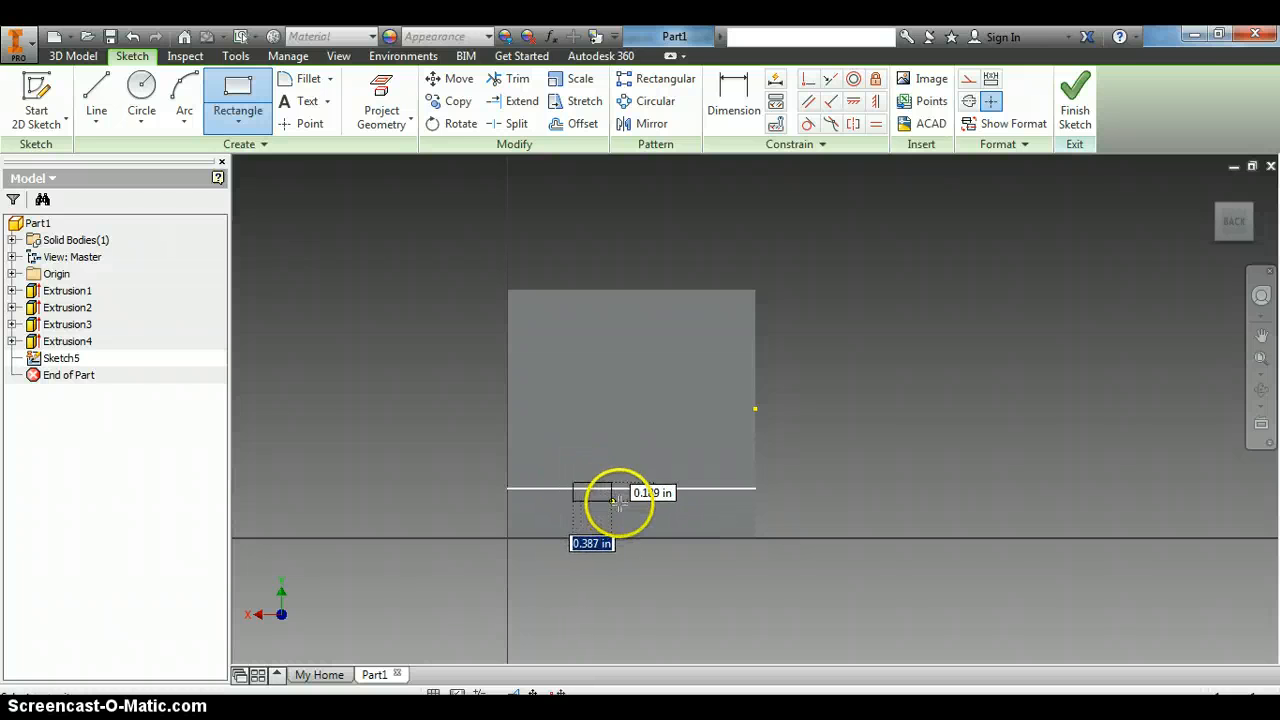
click(673, 506)
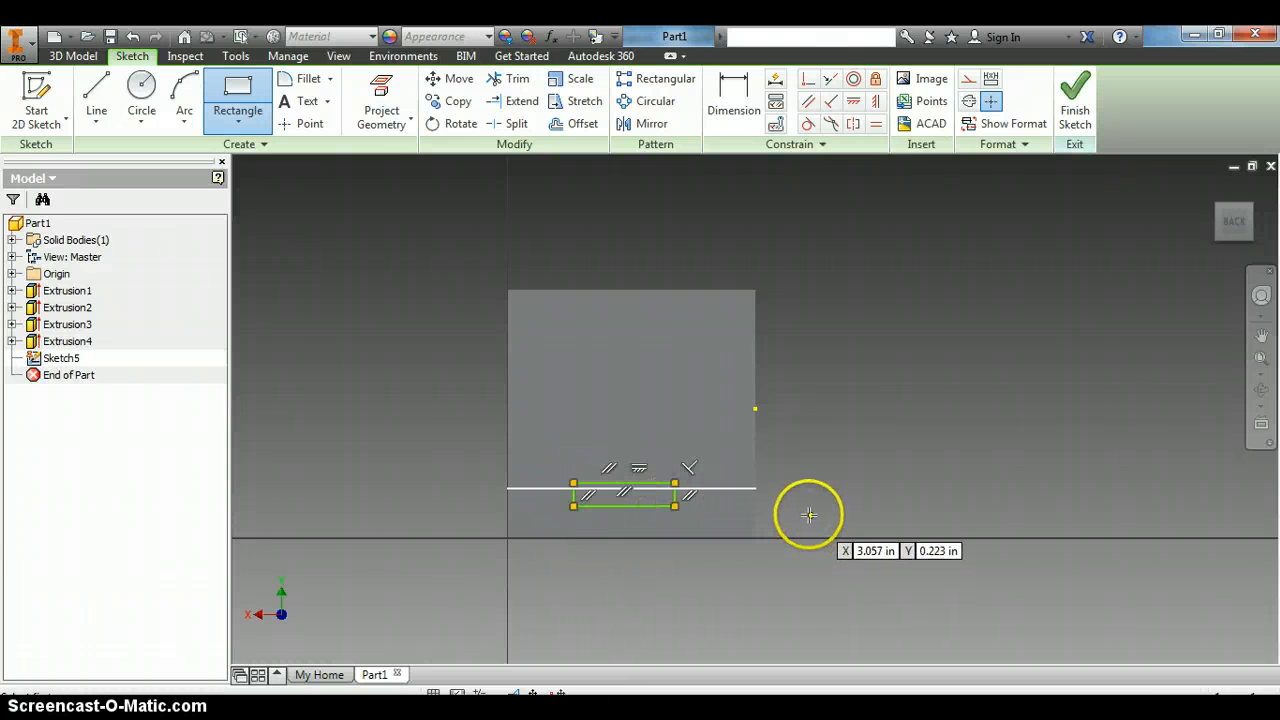
click(733, 108)
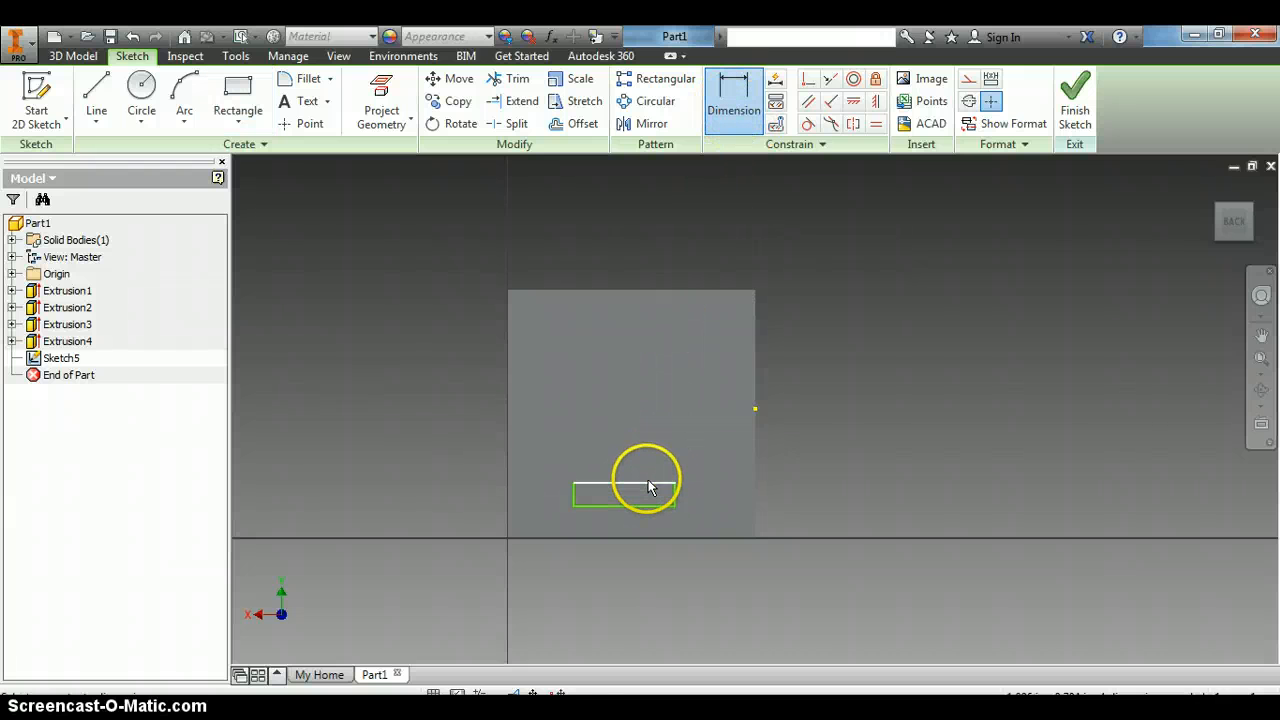
click(644, 505)
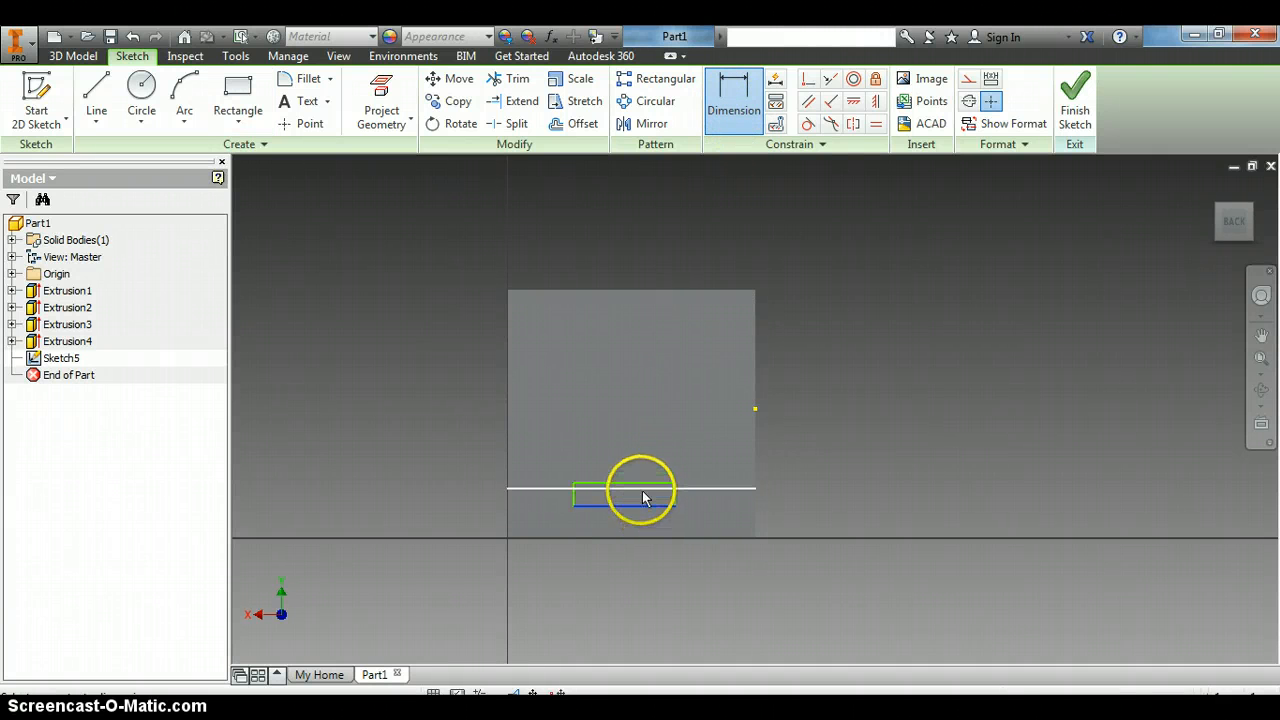
click(642, 484)
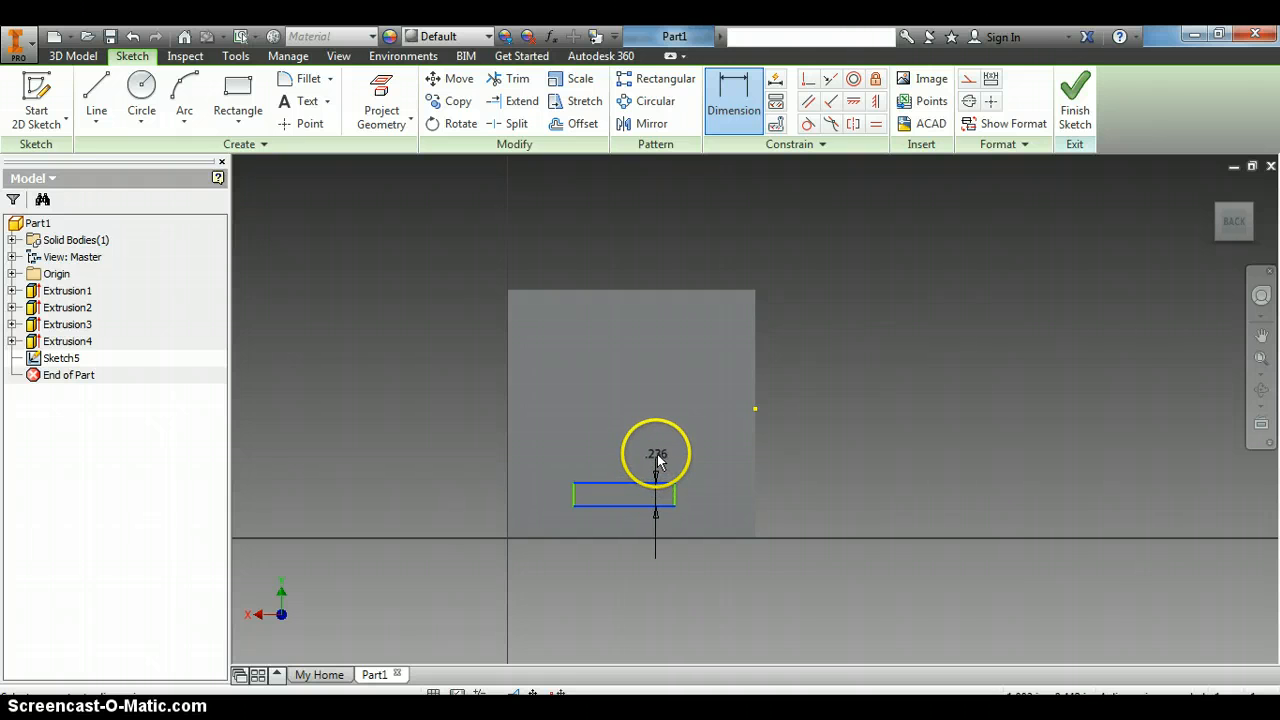
click(657, 453)
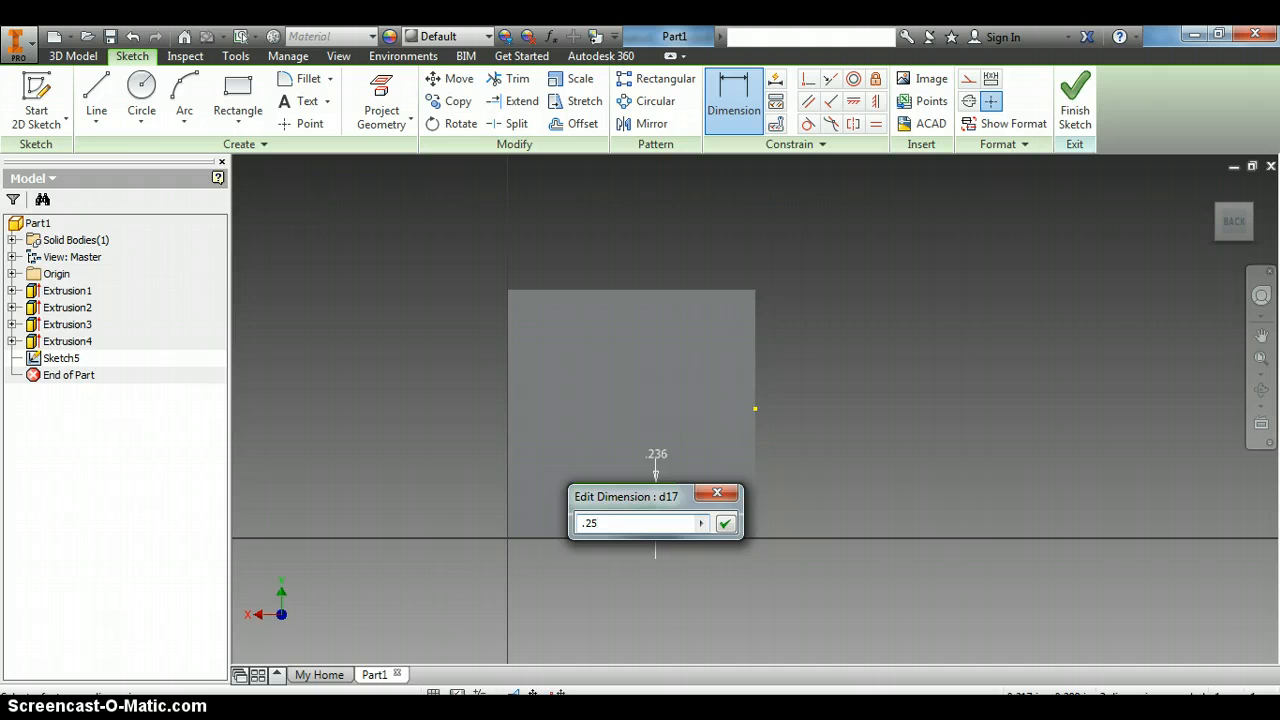
text(.25)
key(Return)
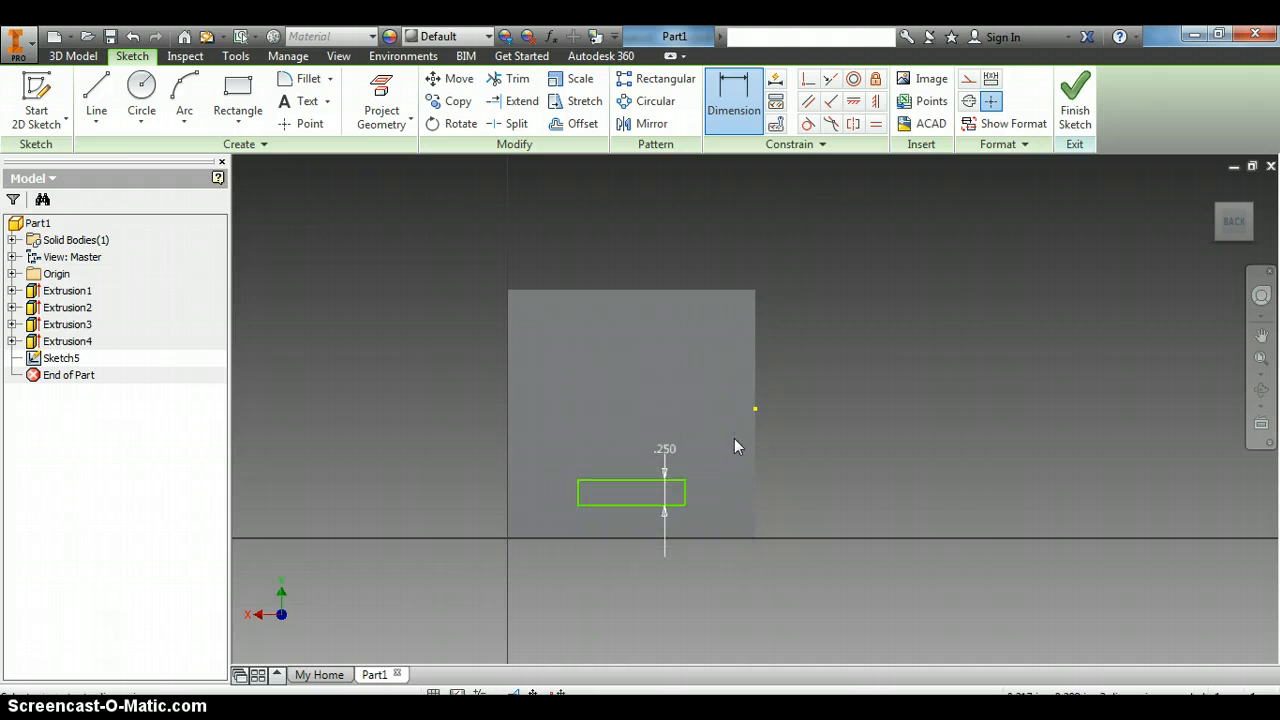
- Dimension the tab rectangle's width to 1.5 in
click(686, 494)
click(685, 494)
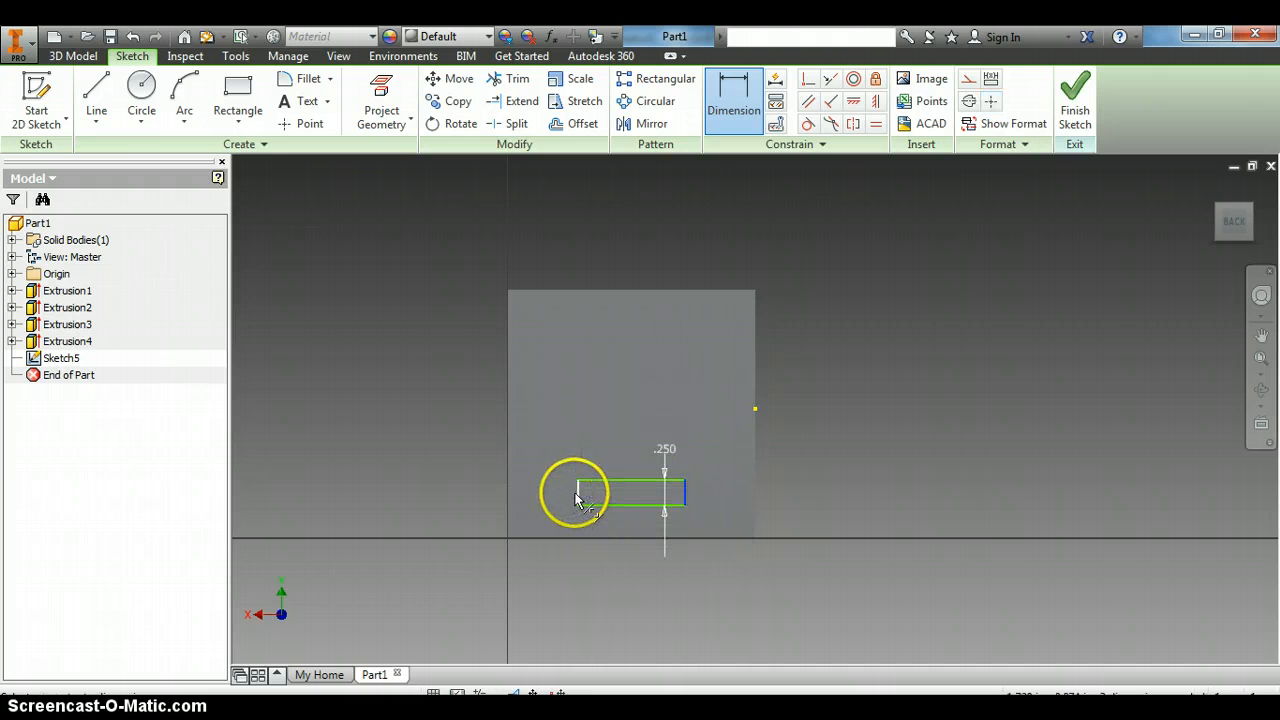
click(578, 497)
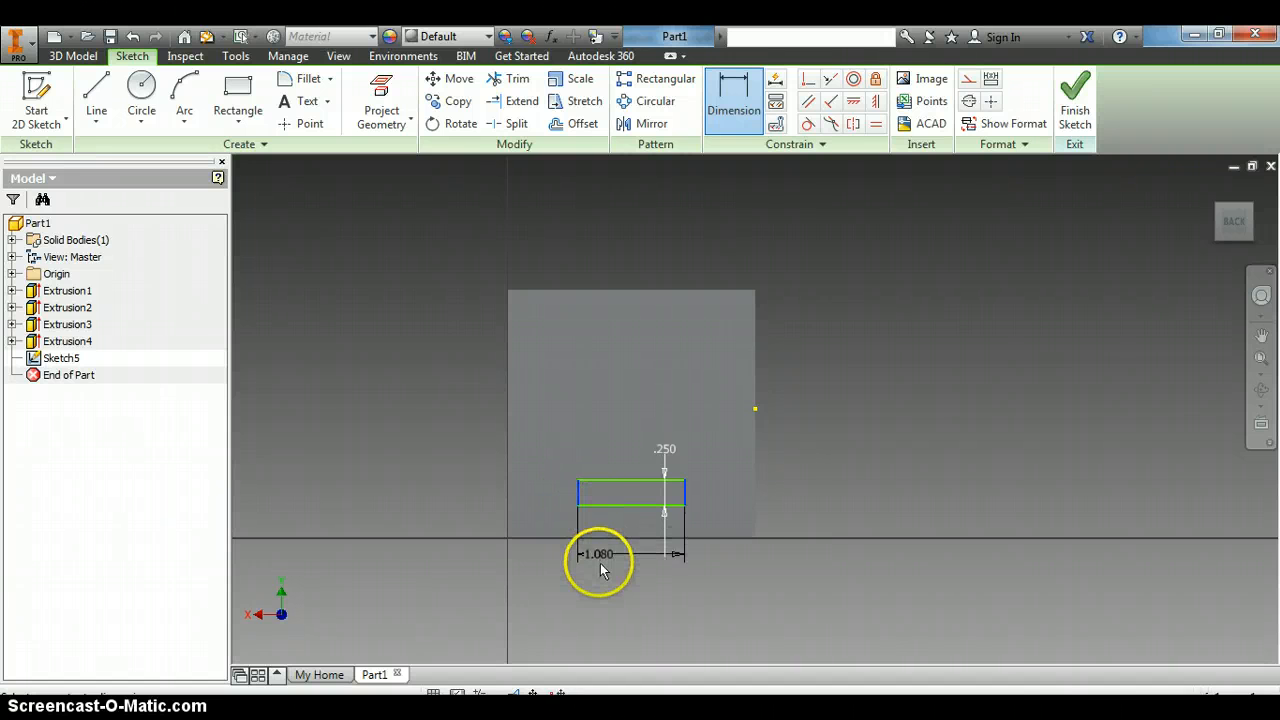
click(601, 570)
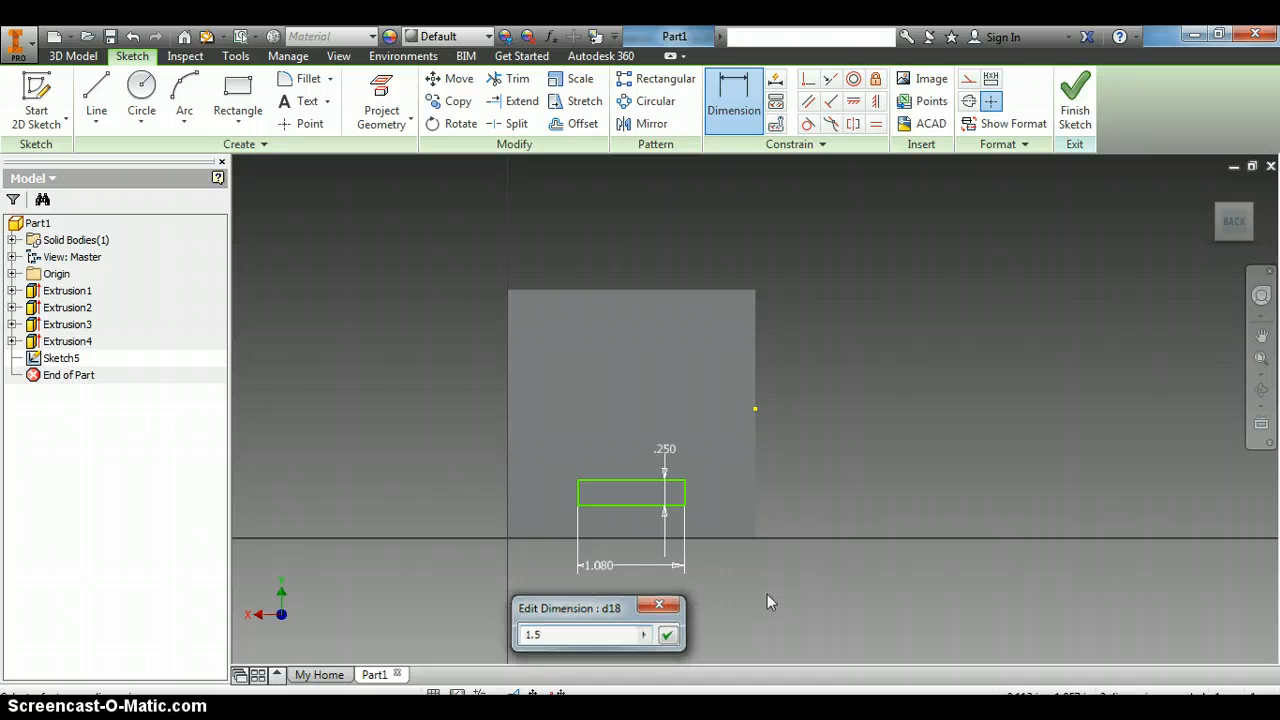
key(Return)
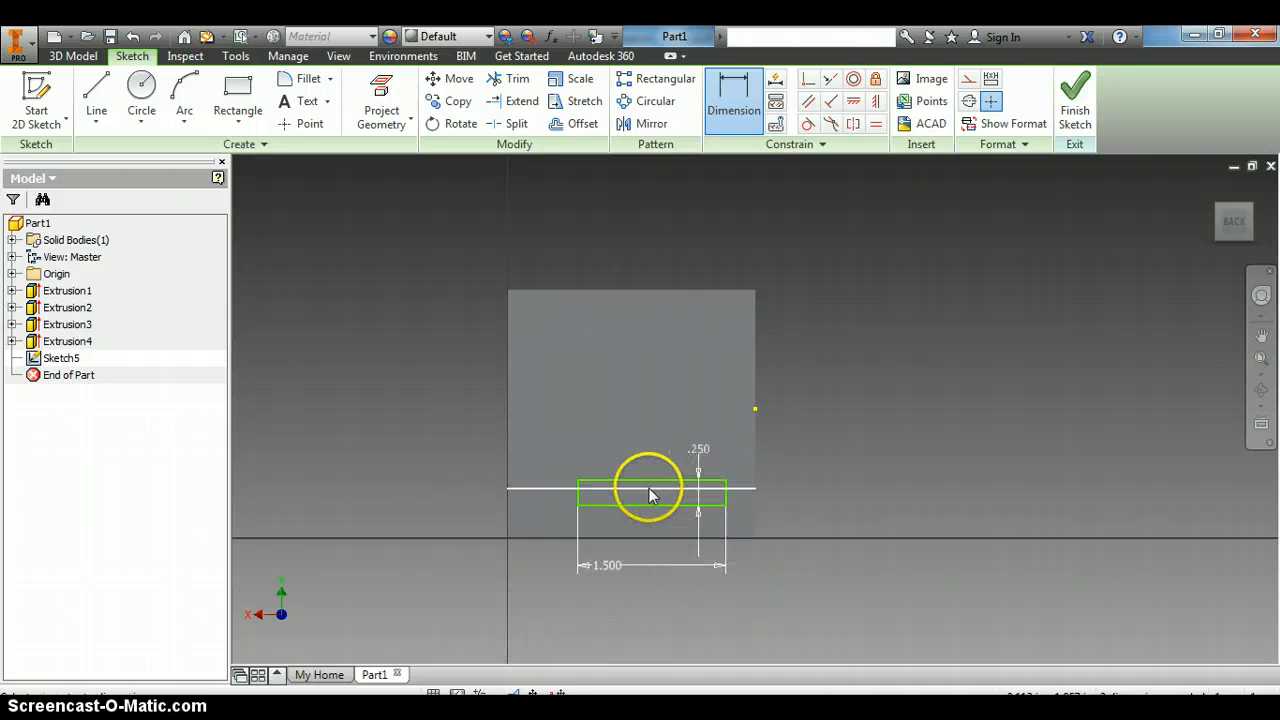
drag(651, 489, 641, 404)
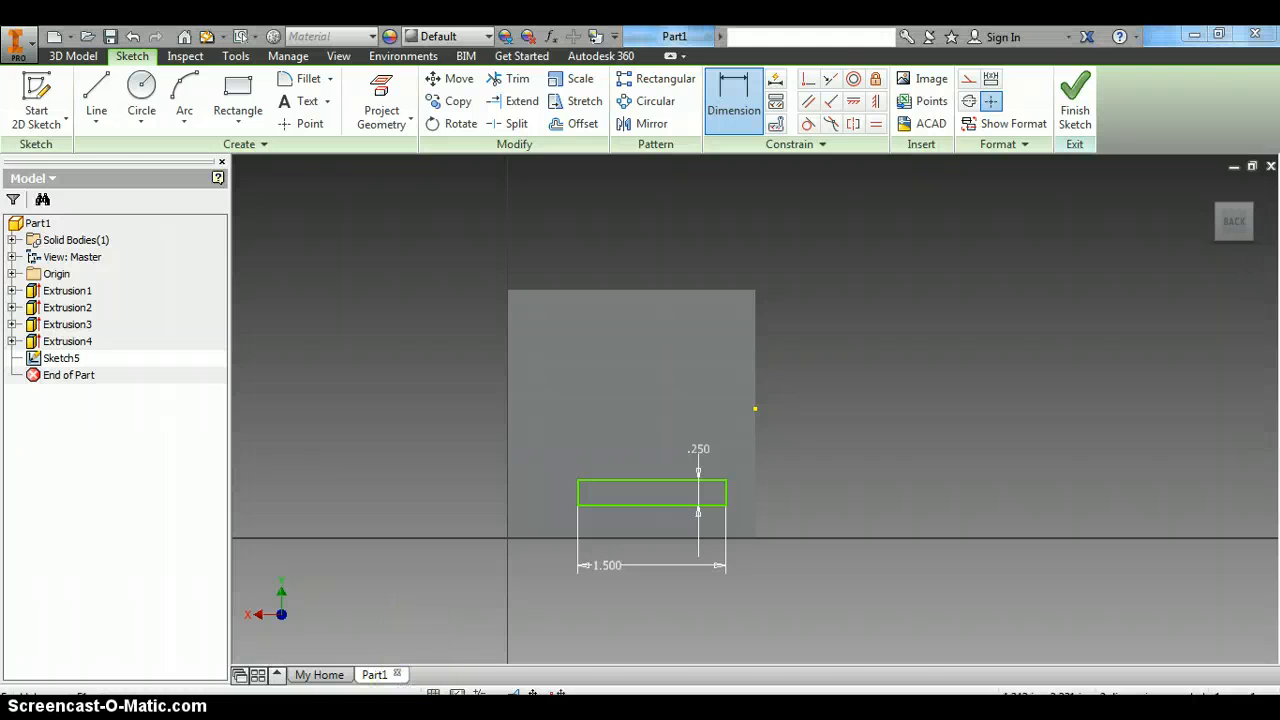
- Check the tab's offsets in the Word drawing and, back in Inventor, dimension the rectangle 0.5 in from the back face's left vertical edge
key(alt+Tab)
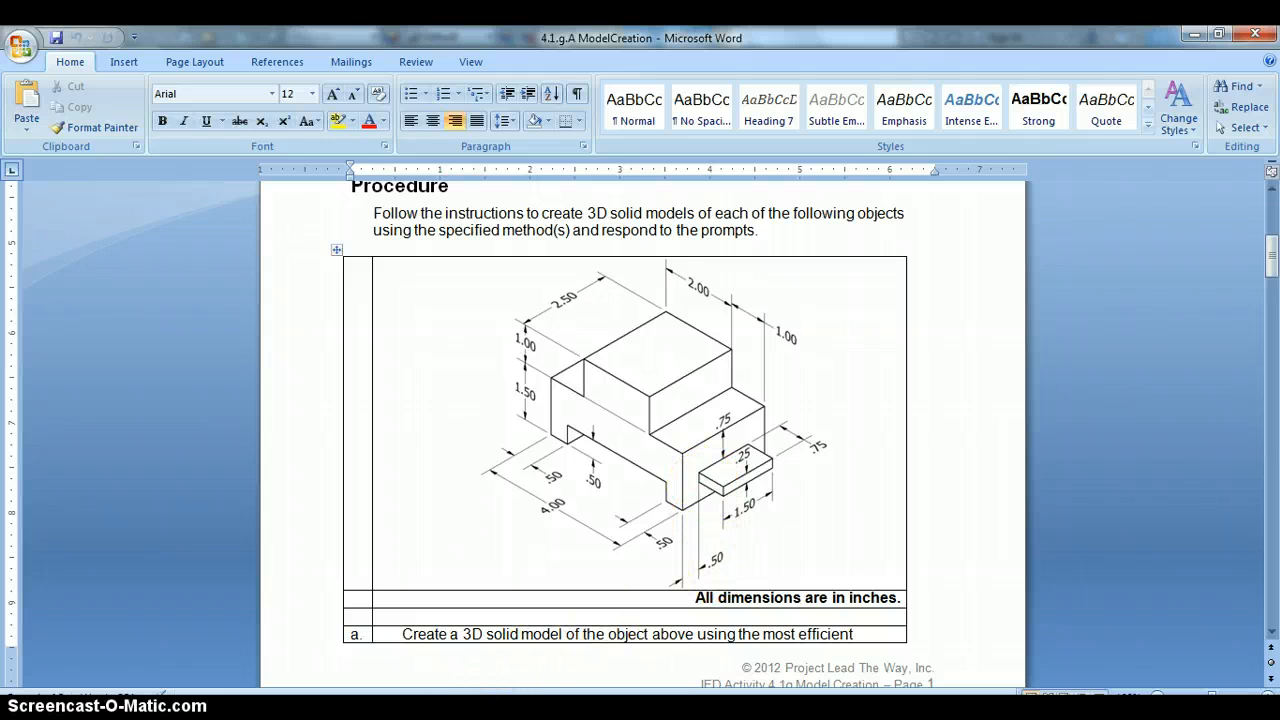
key(alt+Tab)
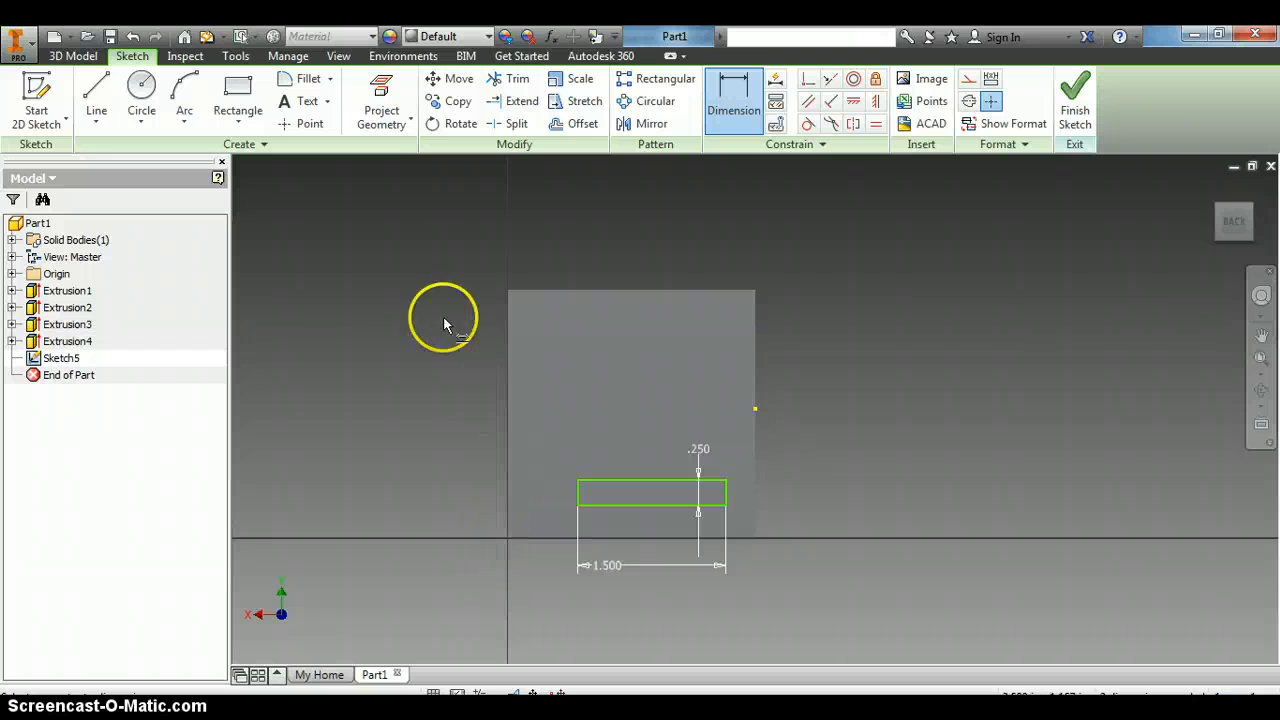
click(507, 500)
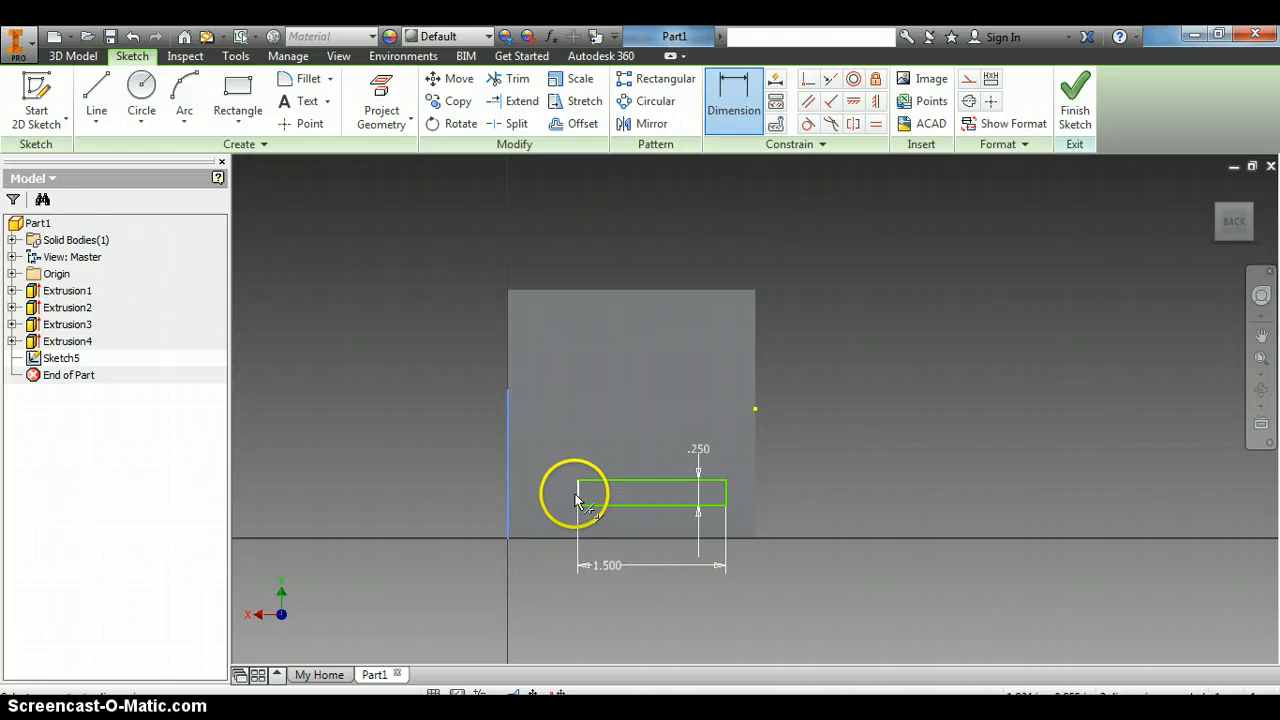
click(577, 492)
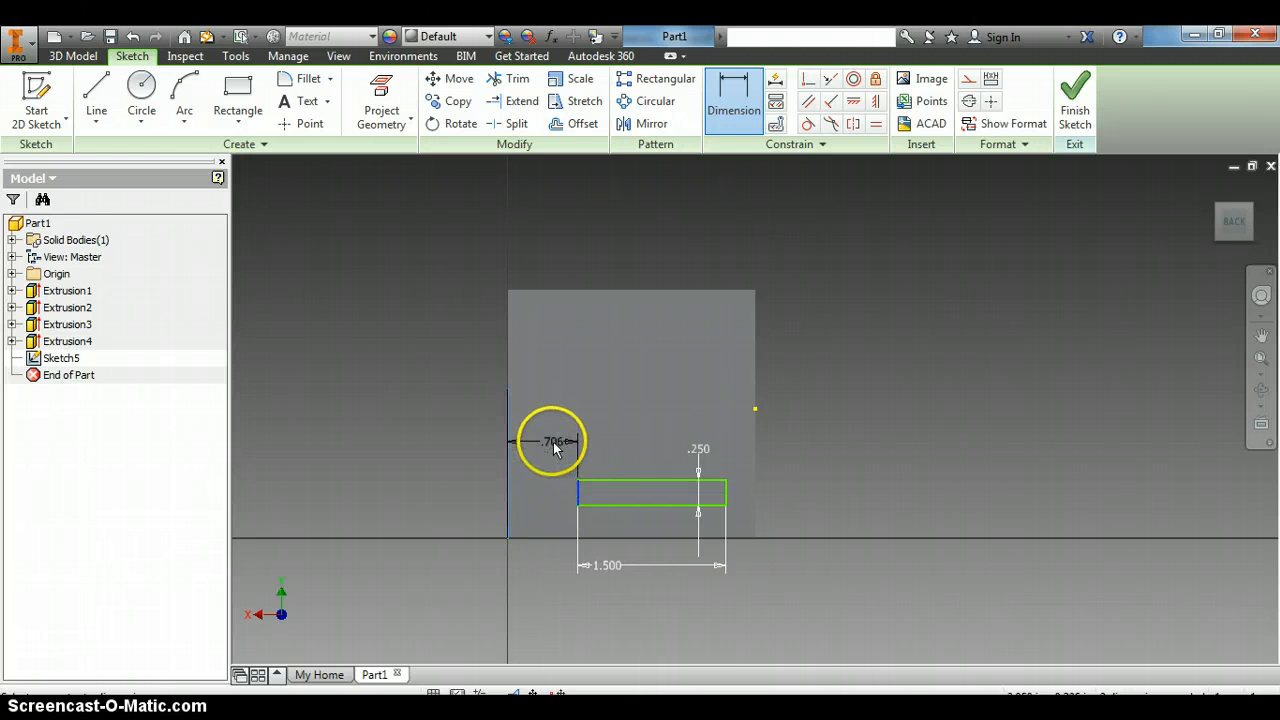
click(553, 443)
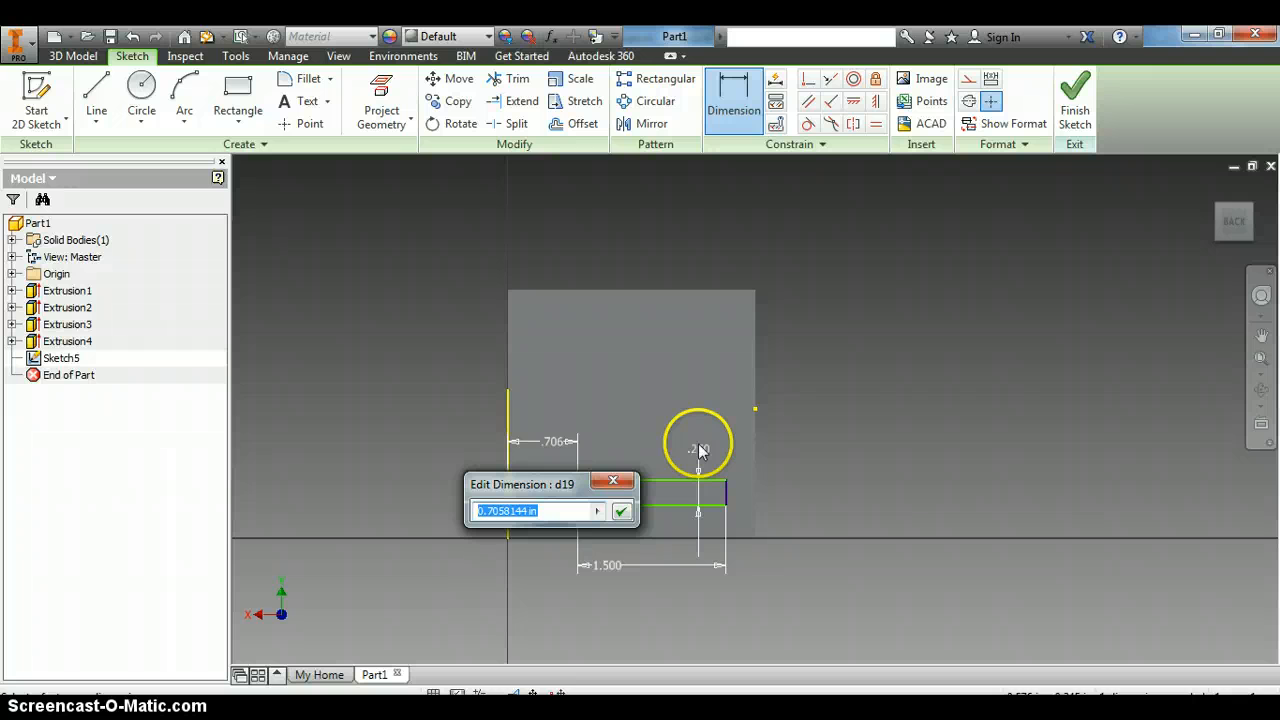
text(.5)
key(Return)
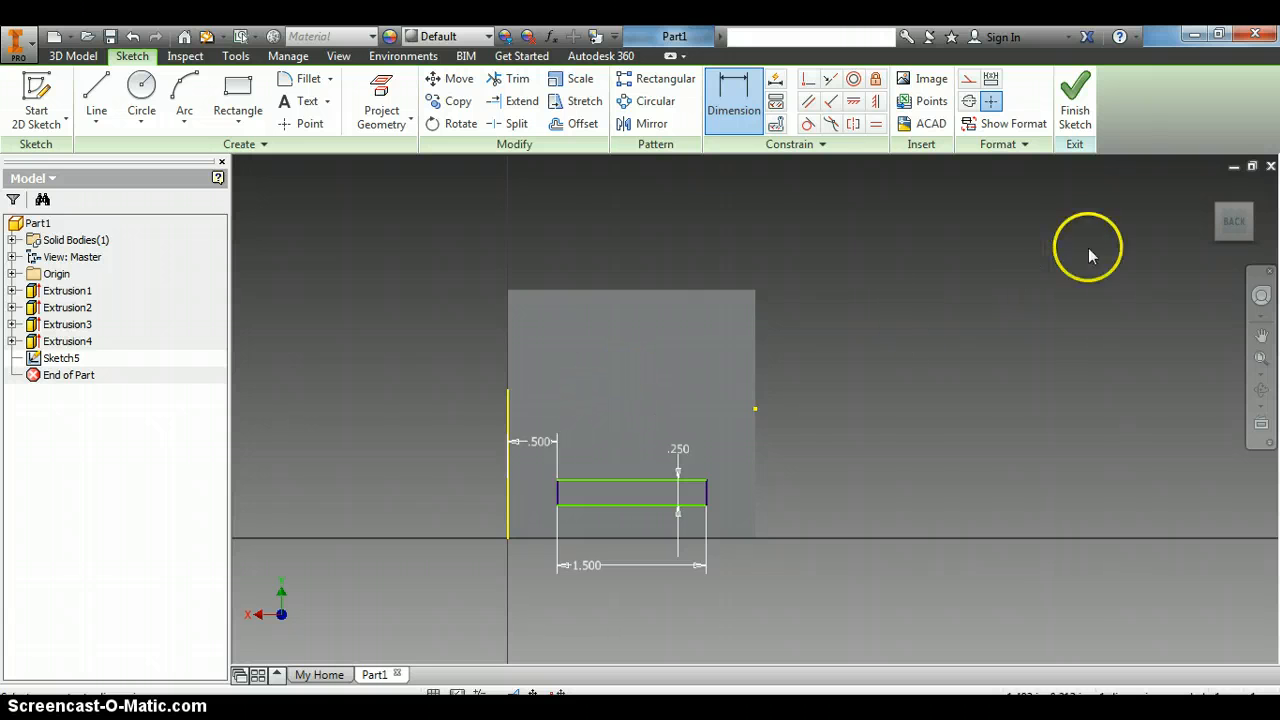
- Dimension the tab rectangle's top edge 0.75 in below the upper edge of the block's back face
click(1248, 227)
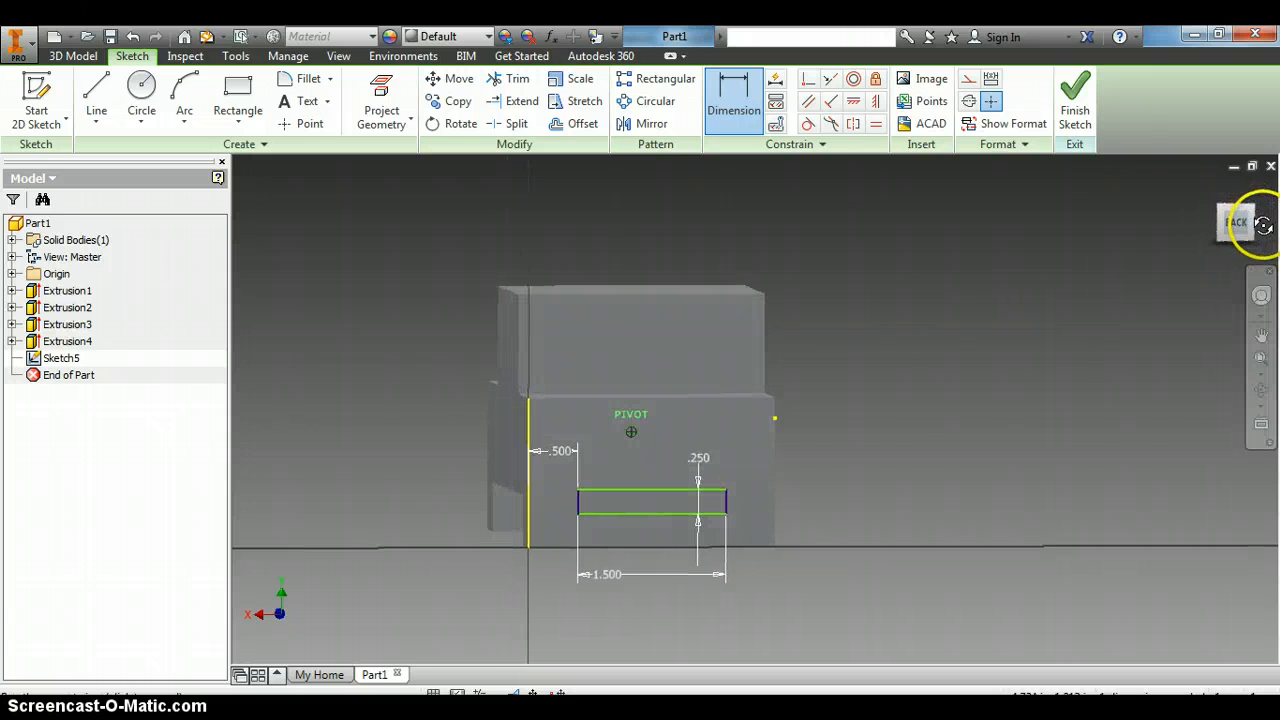
click(662, 403)
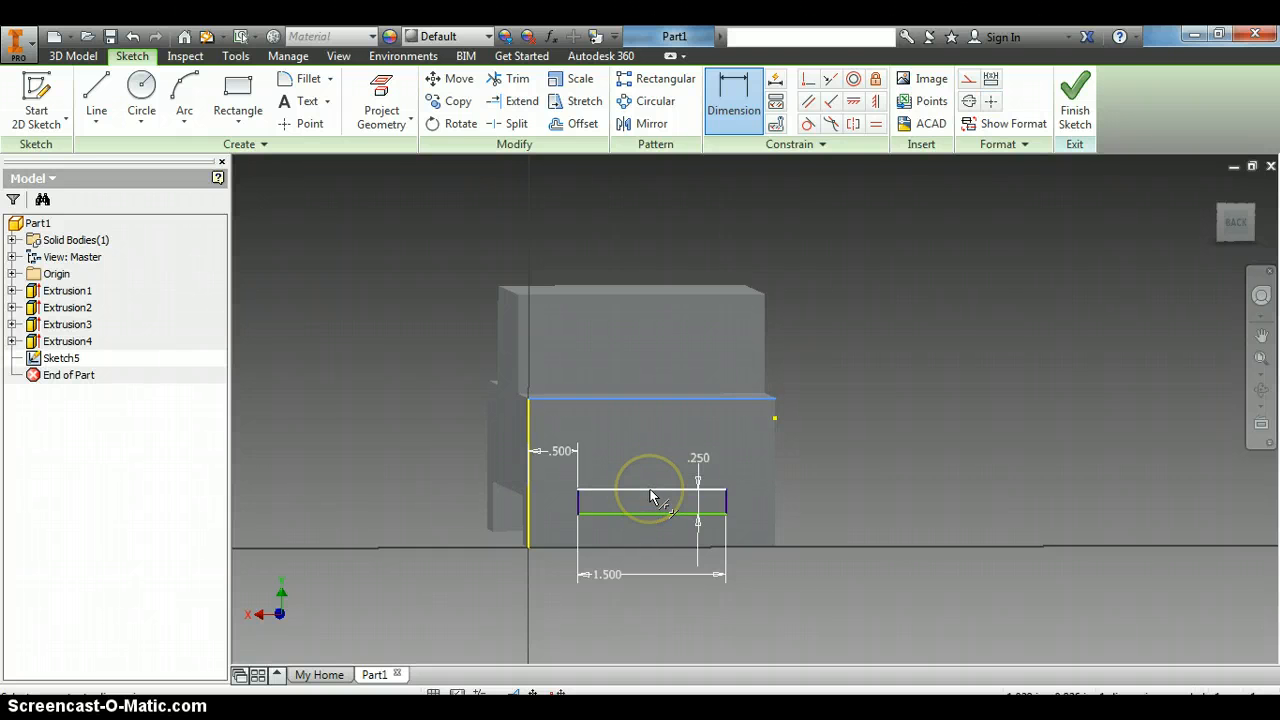
click(649, 489)
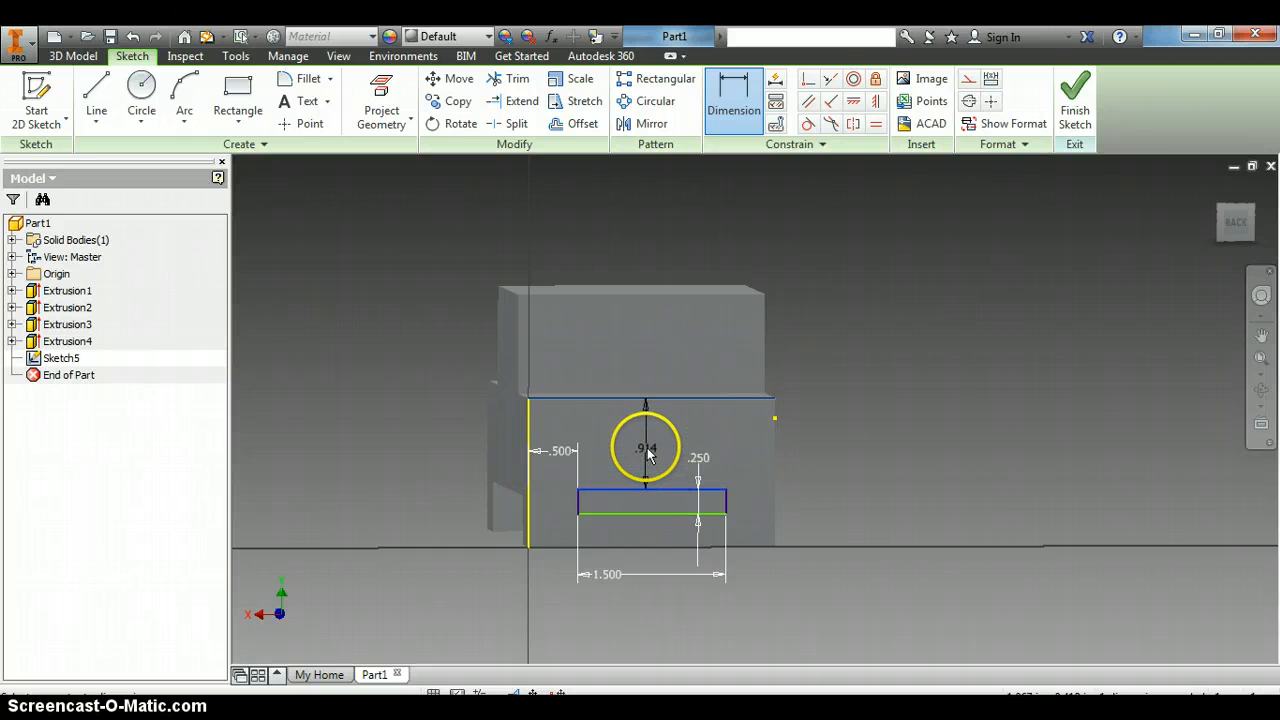
click(757, 456)
text(75)
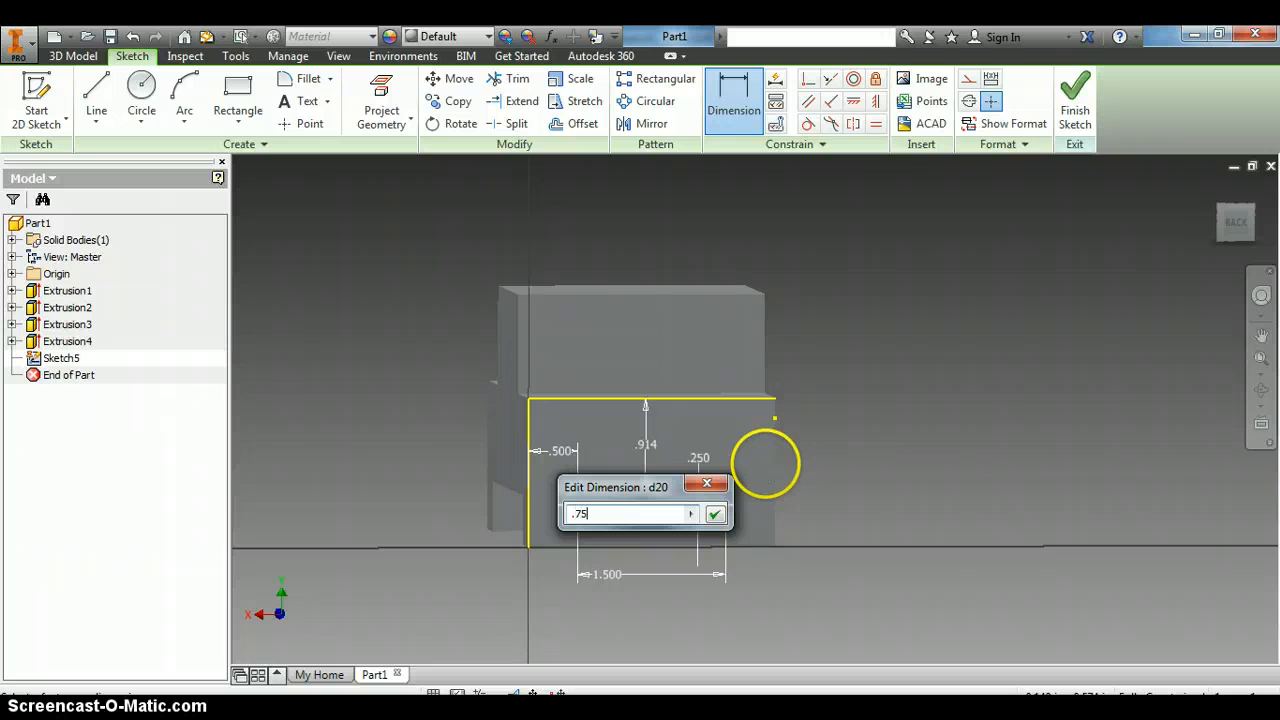
key(Return)
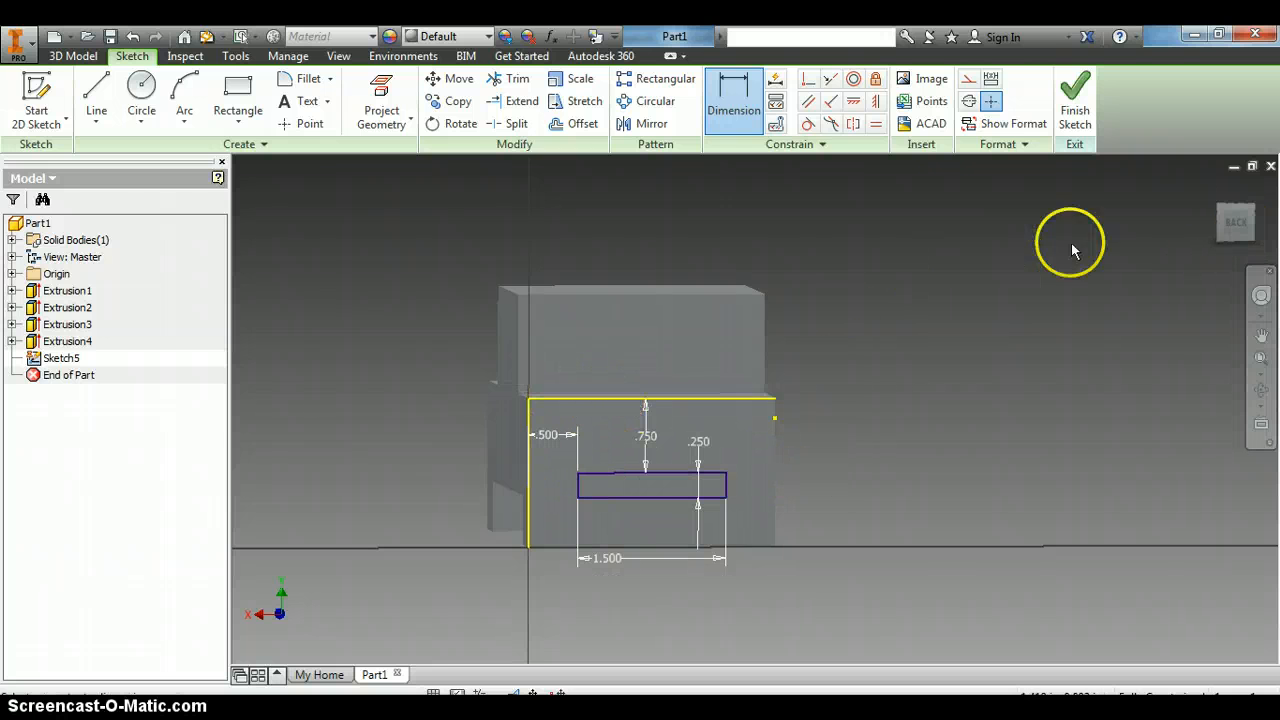
- Finish the sketch and extrude the tab rectangle 0.75 in outward from the back face, joined to the block
click(1233, 223)
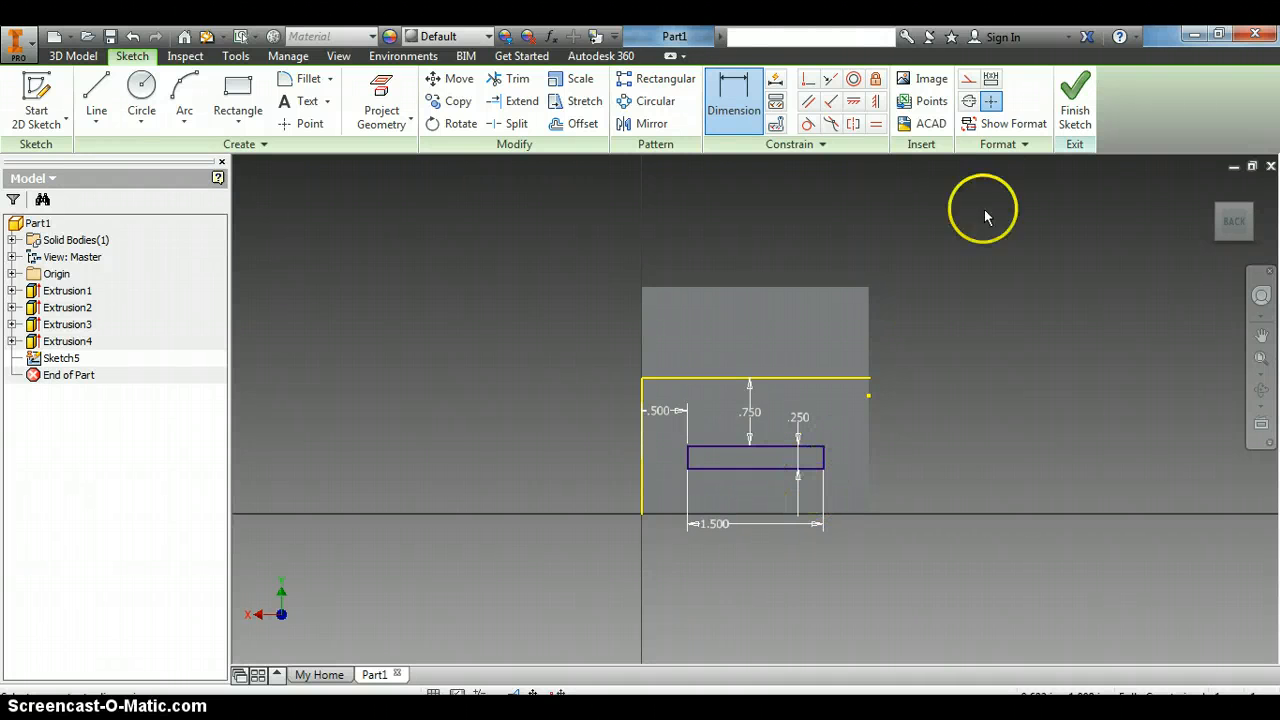
click(1075, 115)
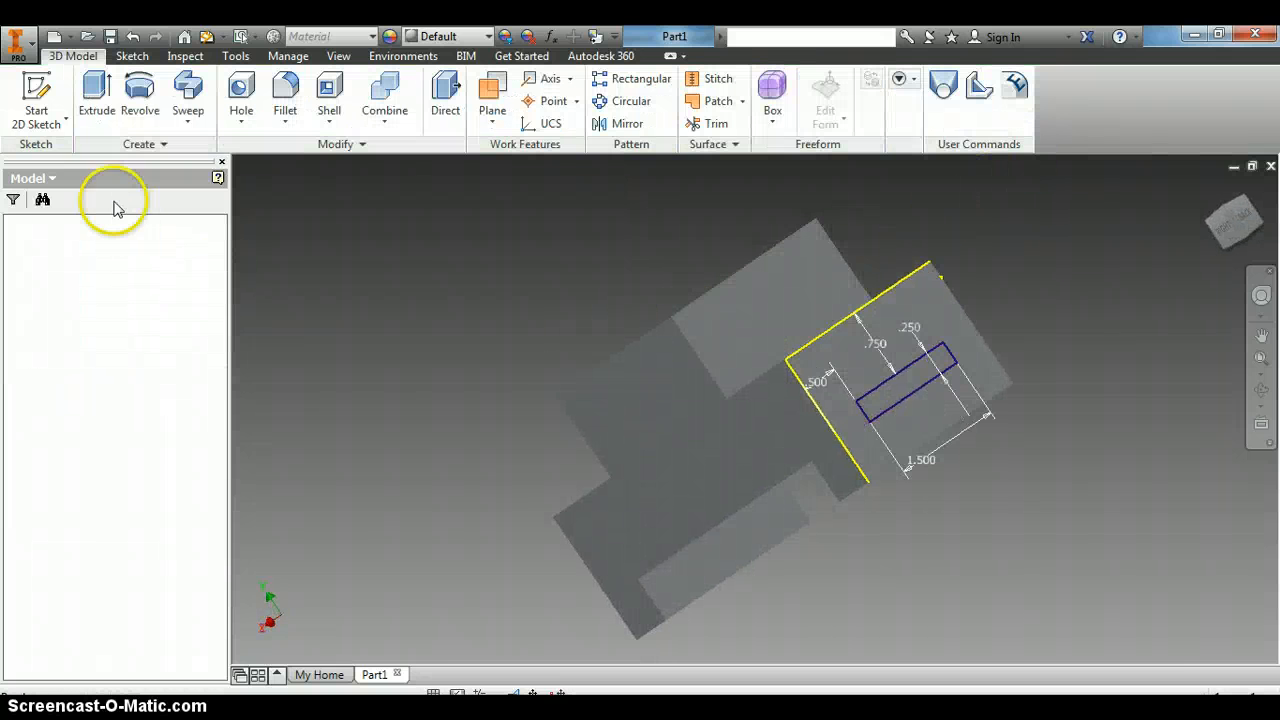
click(97, 95)
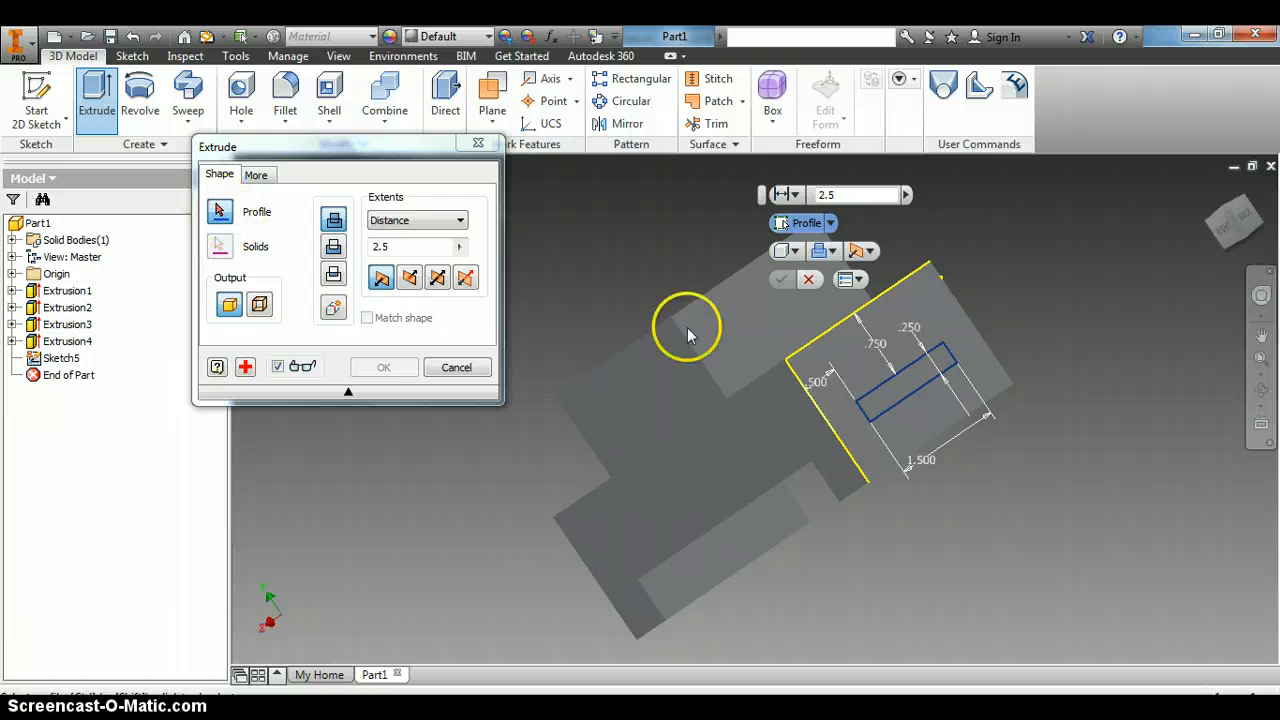
click(216, 213)
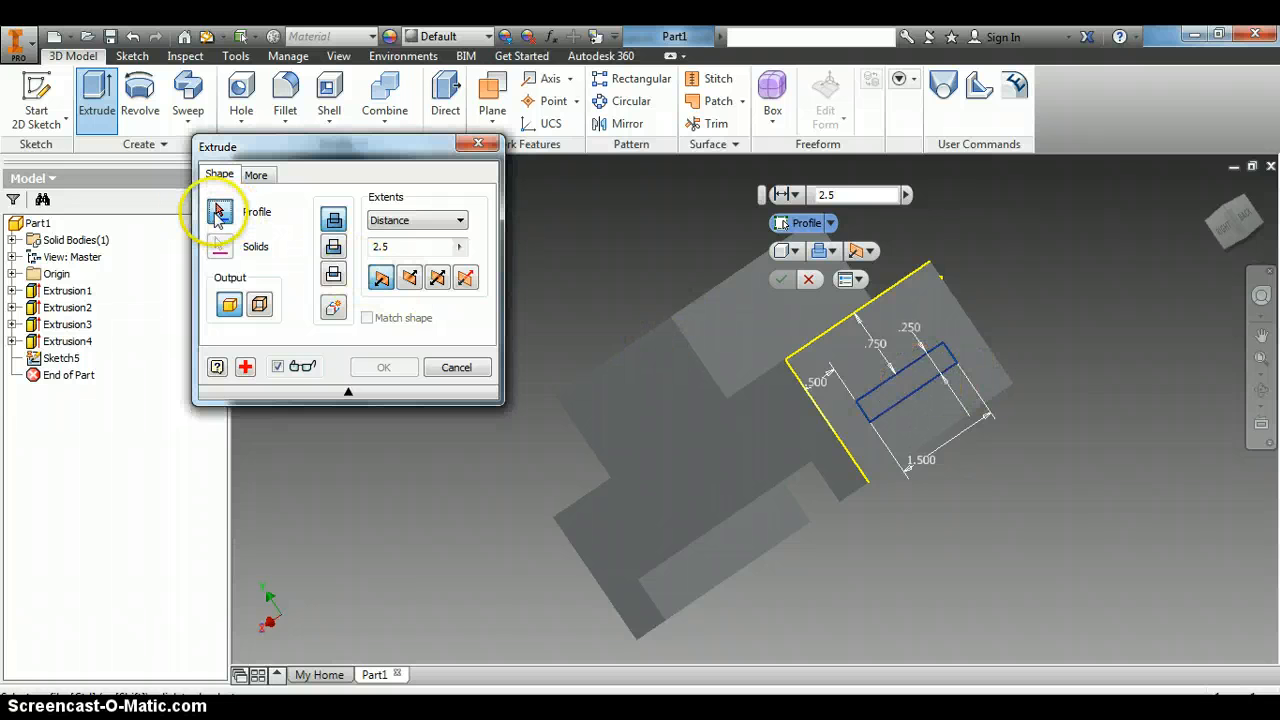
click(899, 390)
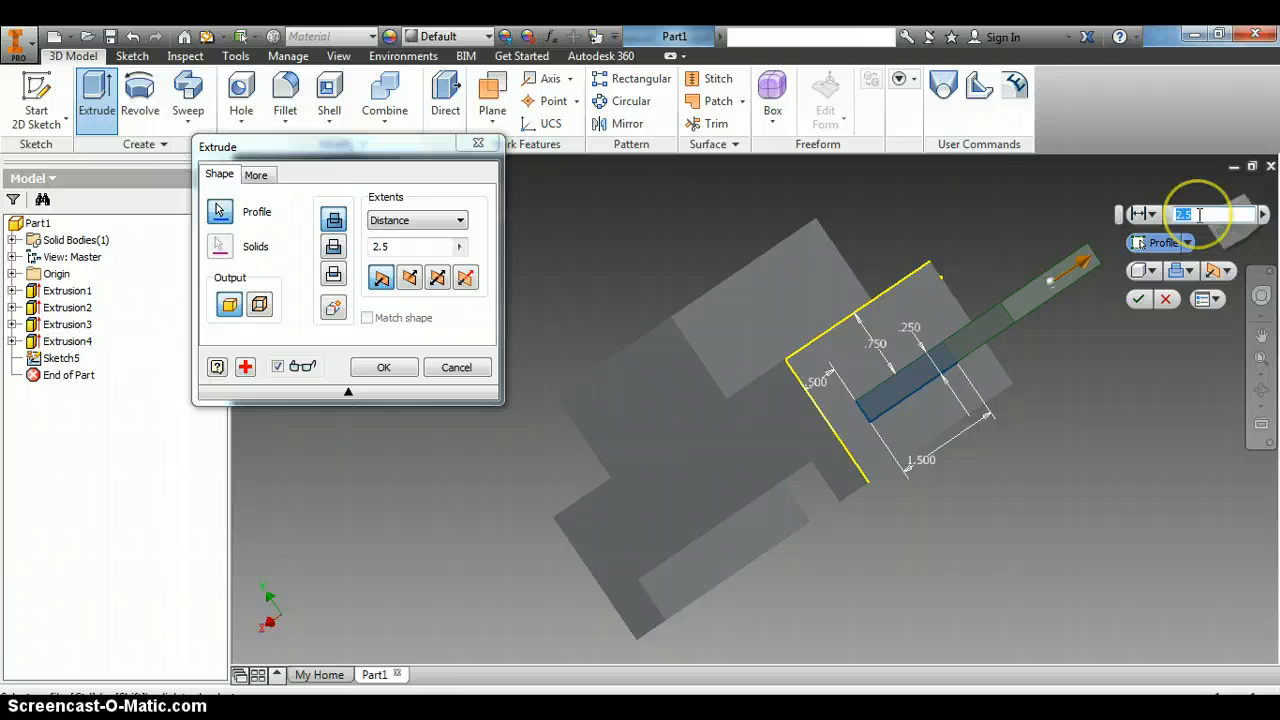
text(.75)
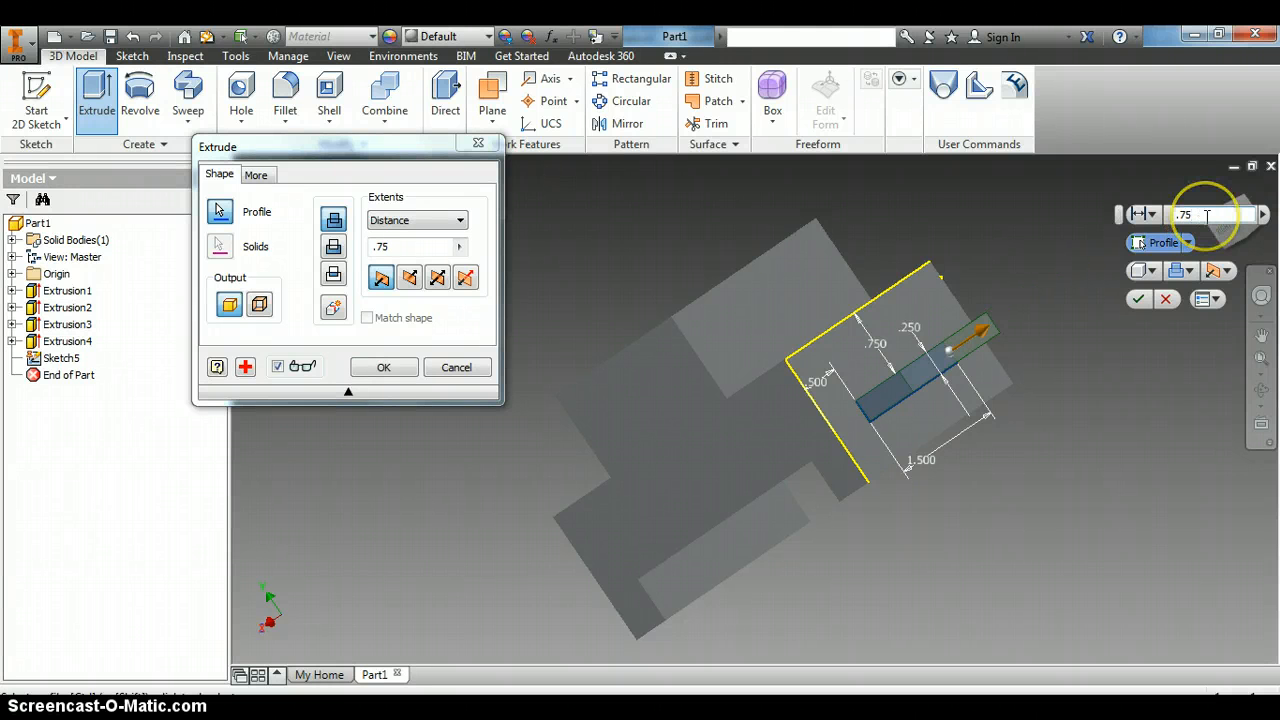
click(1138, 298)
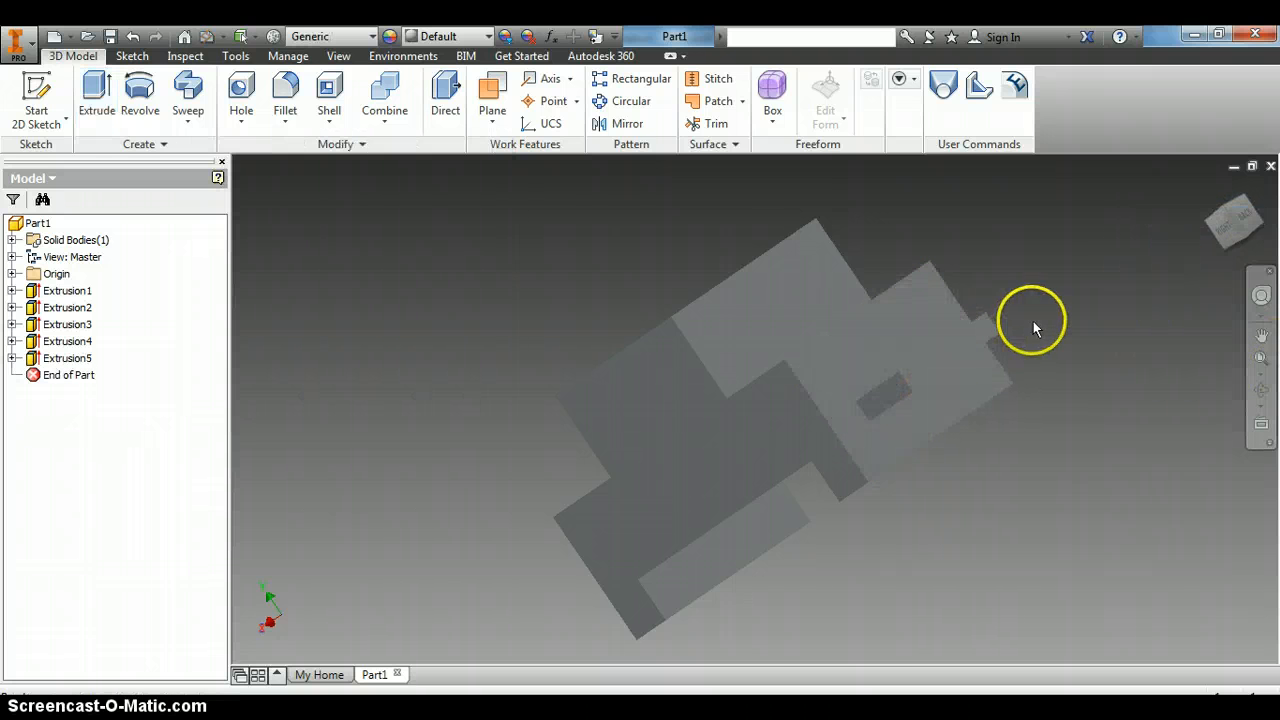
- Inspect the finished block with its notches, bottom slot and protruding tab from an angled view
drag(1228, 215, 1262, 280)
drag(244, 289, 301, 286)
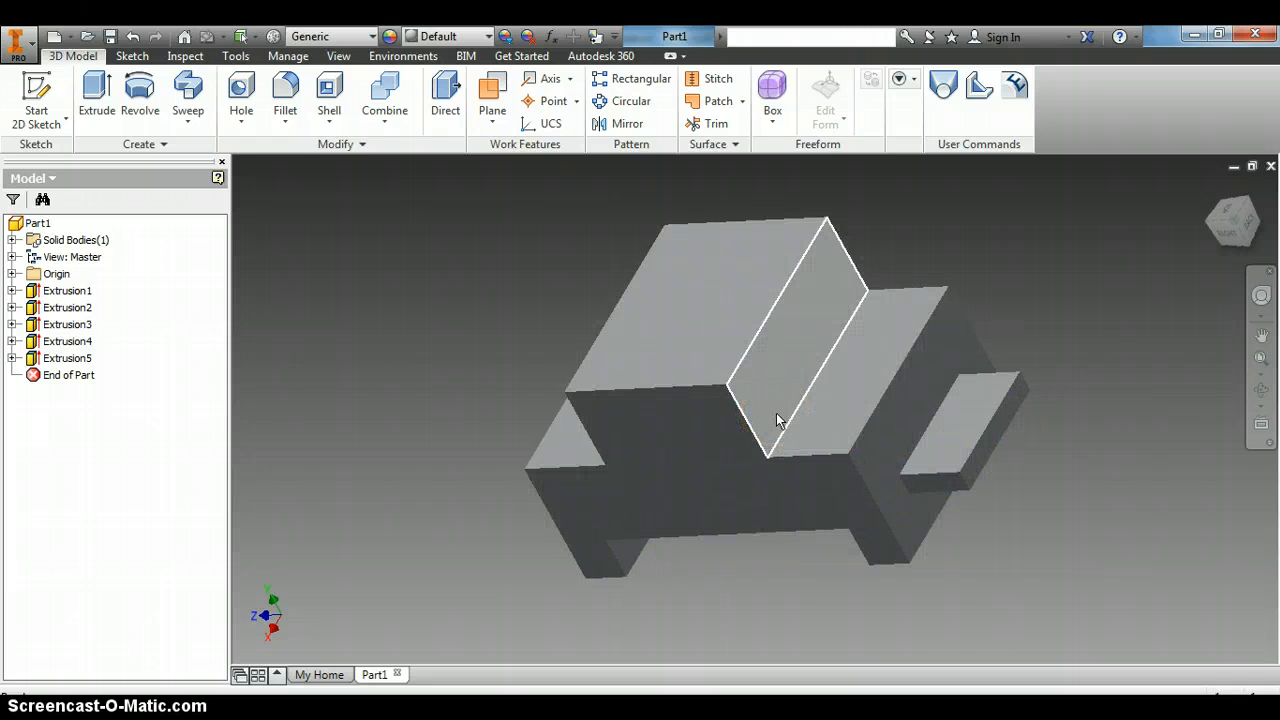
click(694, 414)
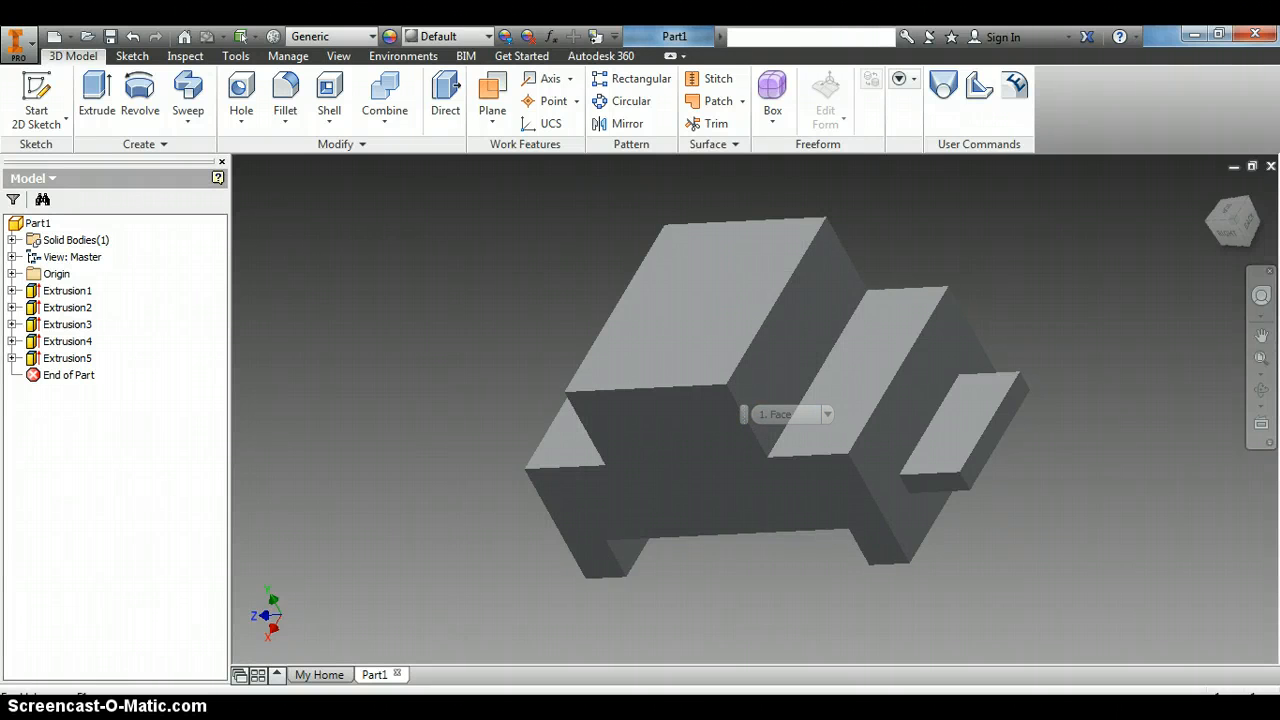
- Review the follow-up questions and the drawings of the next objects in the Word activity document, and return to Inventor
key(alt+Tab)
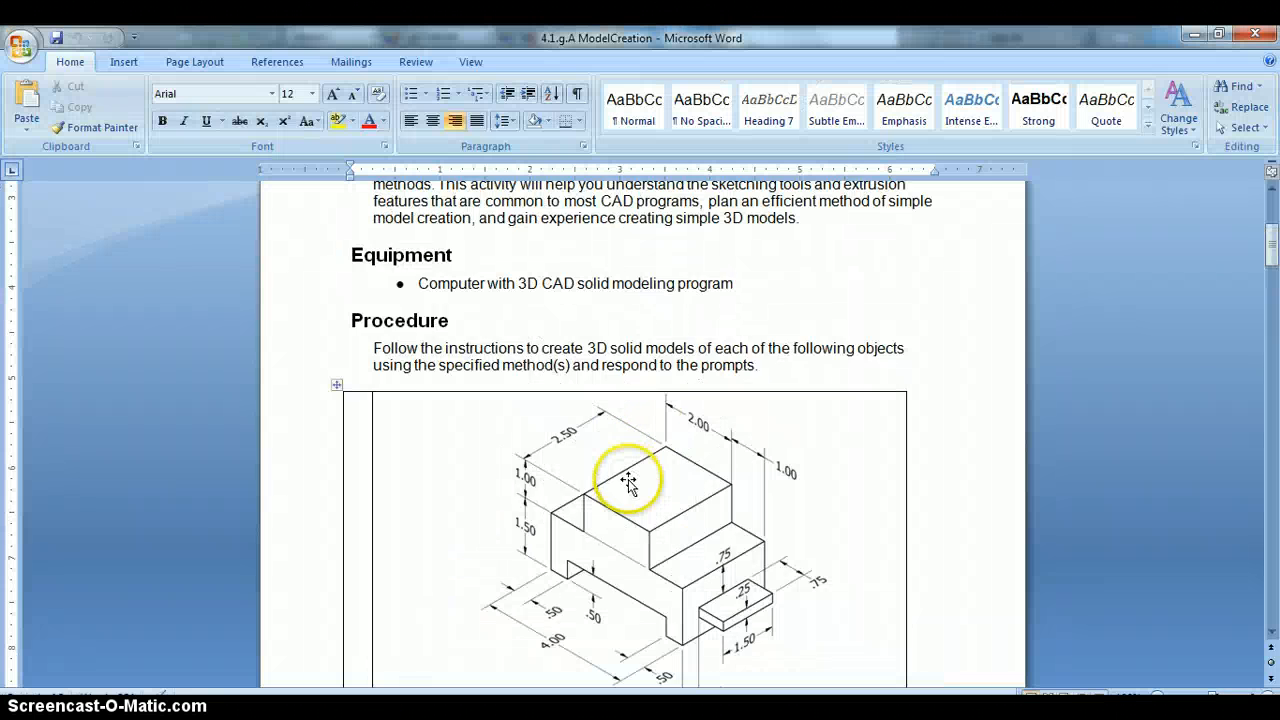
scroll(628, 482, up, 4)
scroll(628, 482, down, 15)
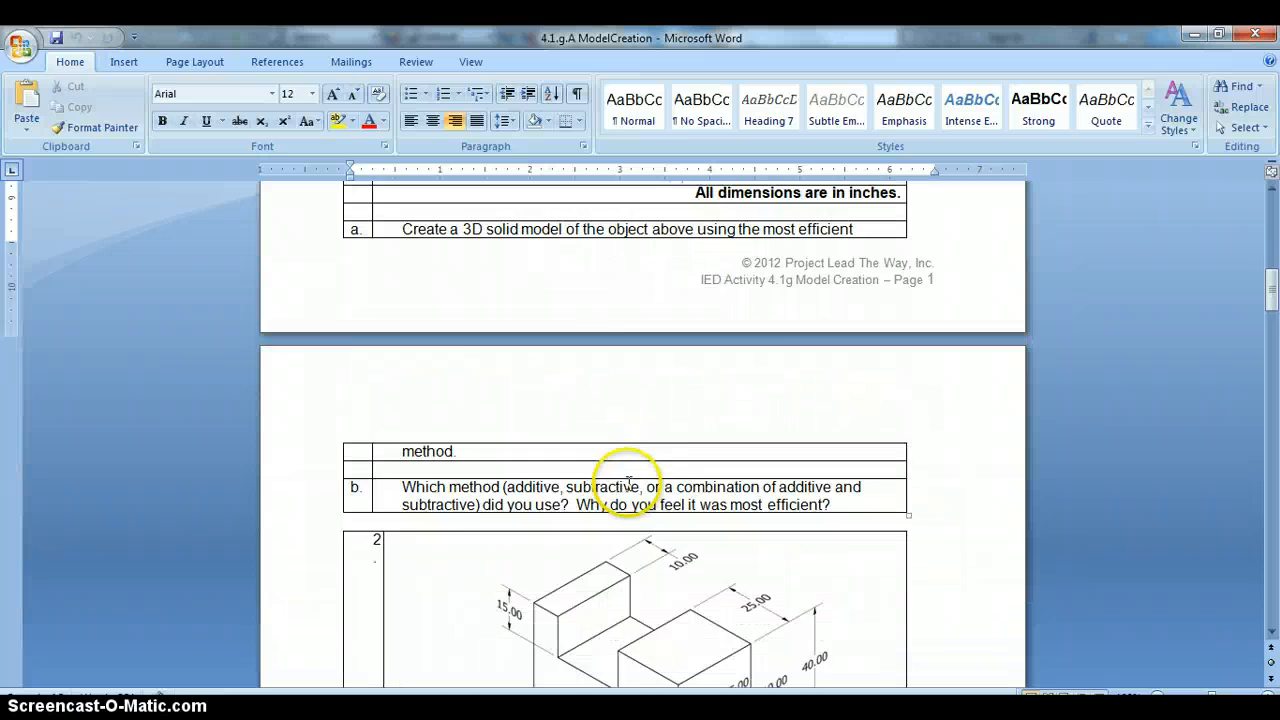
scroll(628, 482, down, 5)
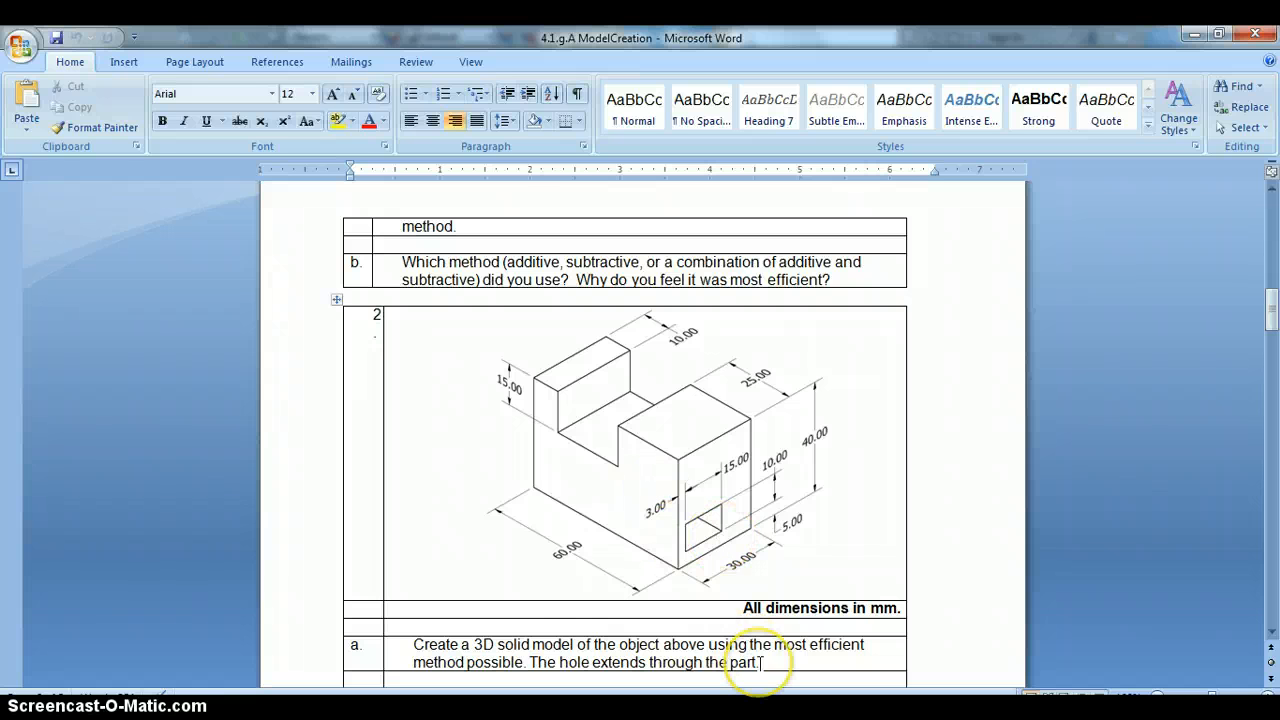
scroll(716, 584, down, 8)
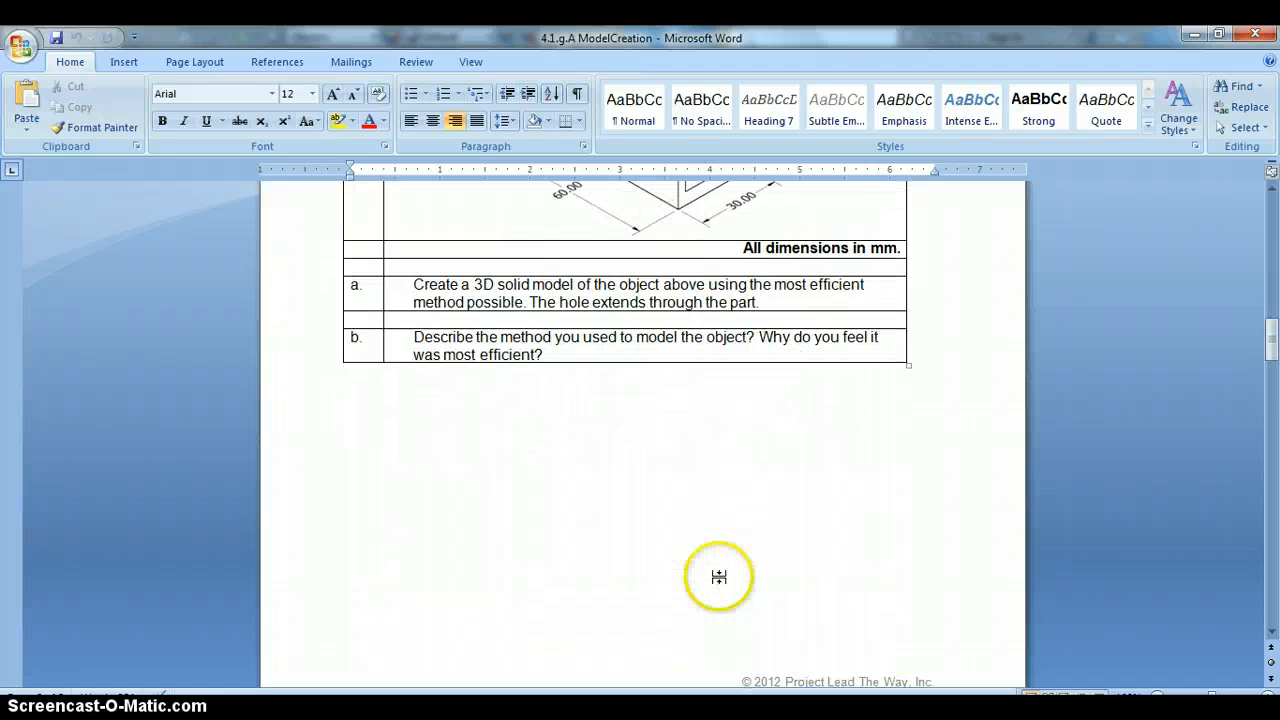
scroll(719, 577, down, 12)
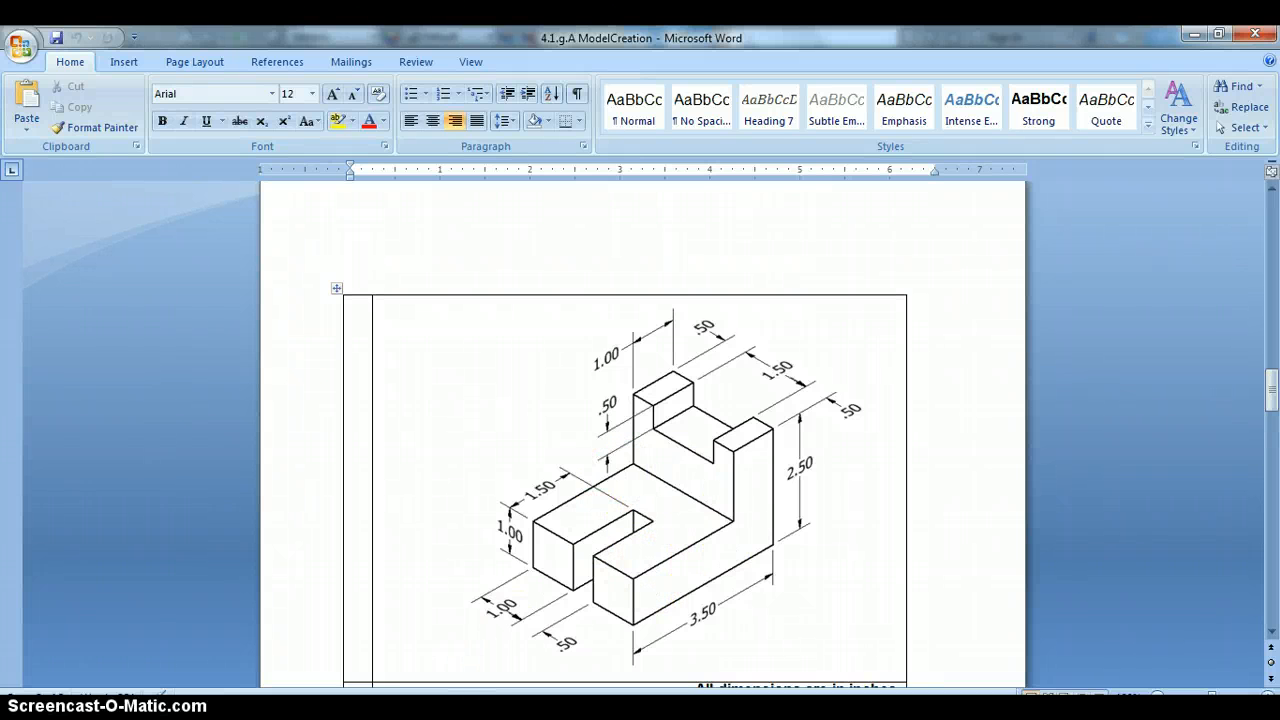
key(alt+Tab)
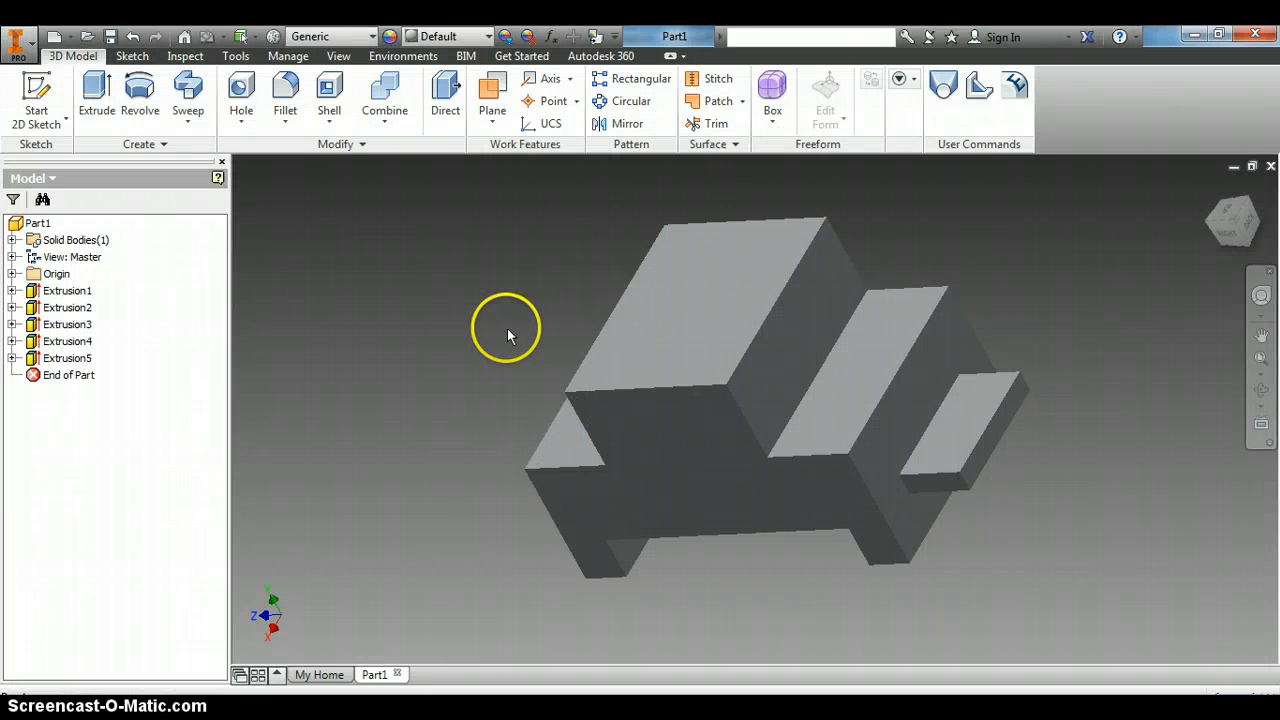